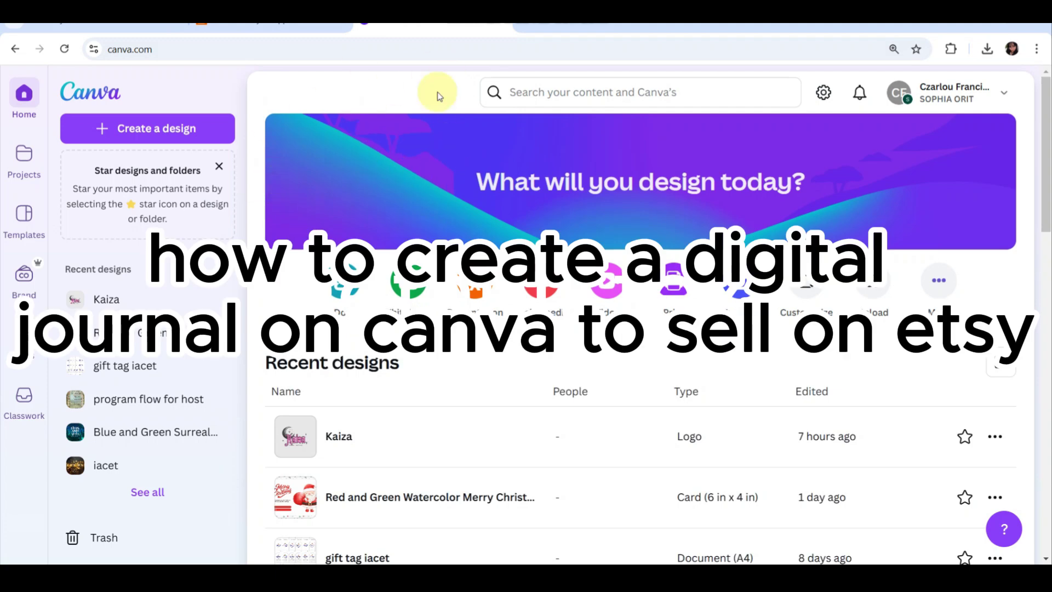
- Scroll through the recent designs on the Canva home page: logo, Christmas card, program, eBook
scroll(333, 251, "down", 4)
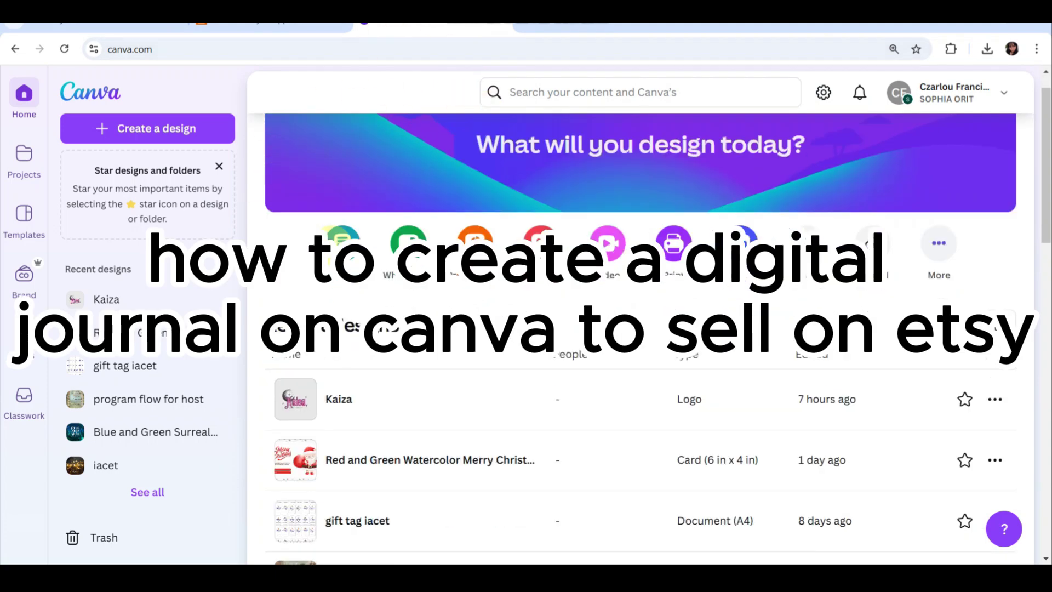
scroll(333, 251, "down", 4)
scroll(329, 236, "up", 5)
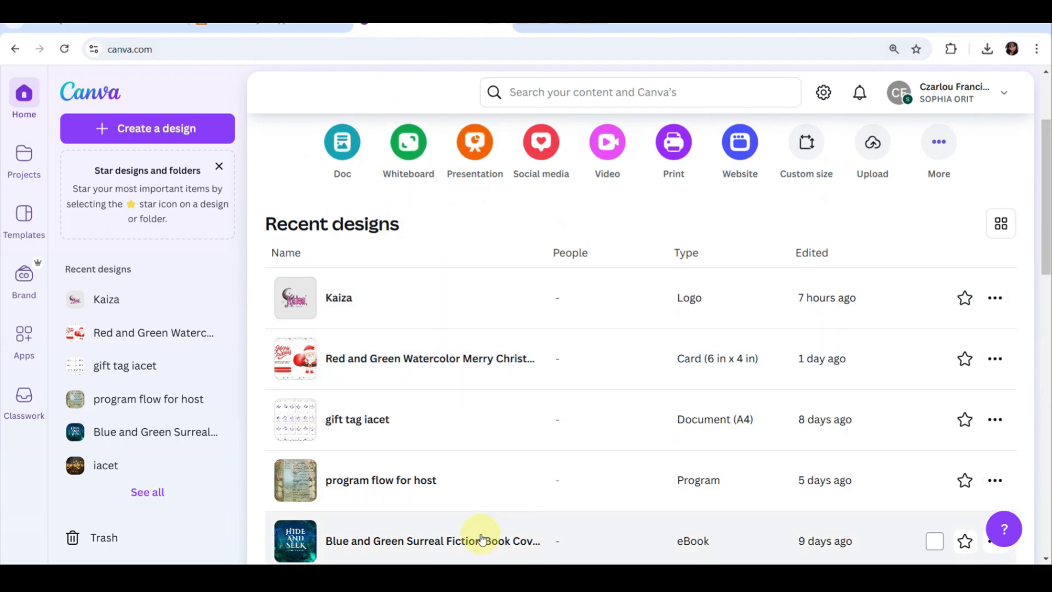
- Browse the Etsy digital planners, bullet journal bundles and leather journals, then go back to Canva
key("ctrl+shift+Tab")
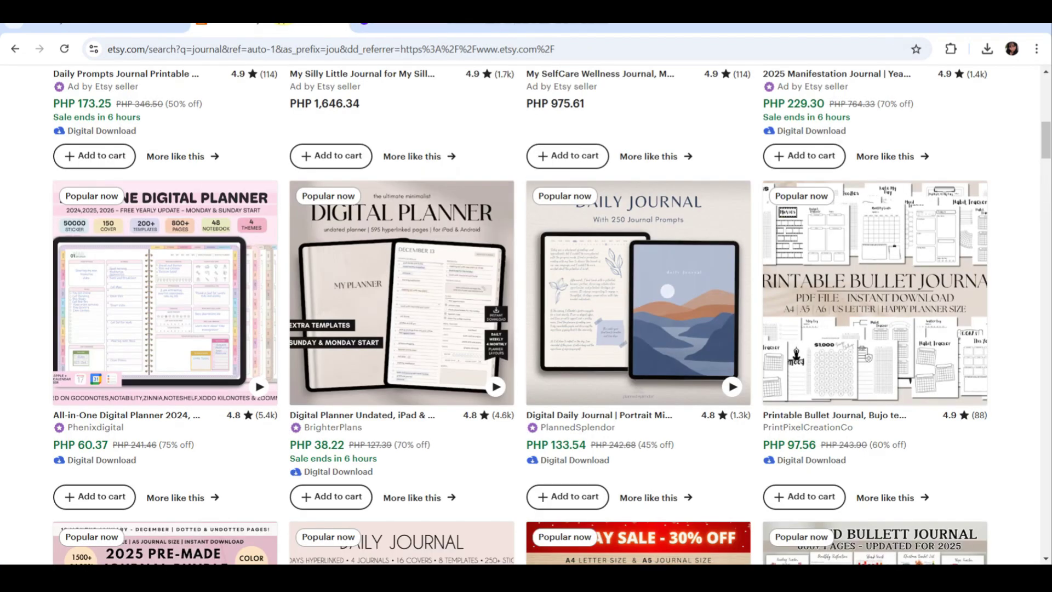
scroll(362, 246, "up", 5)
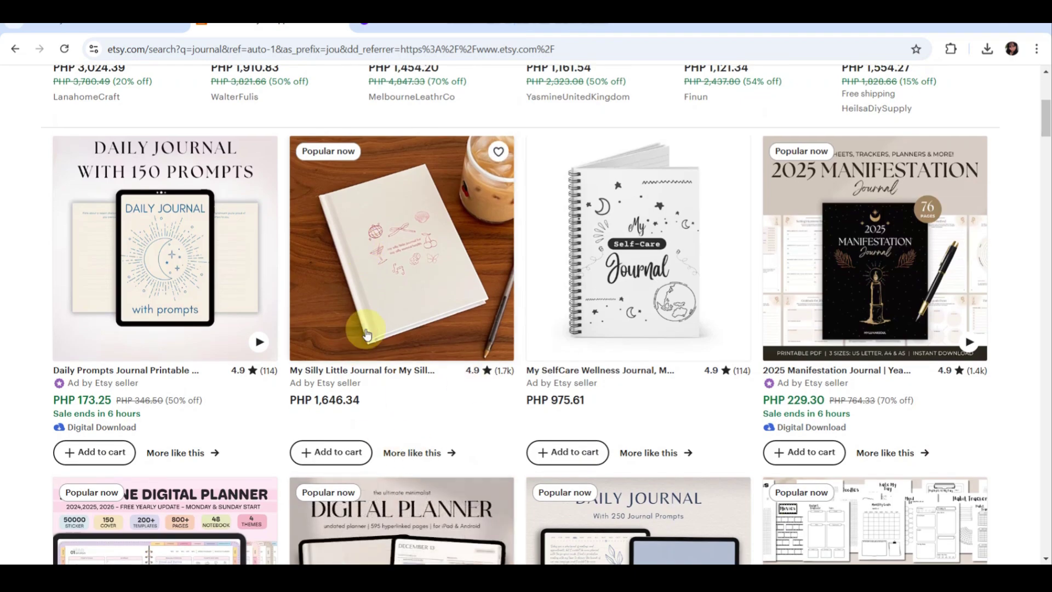
scroll(366, 334, "down", 5)
scroll(404, 373, "down", 2)
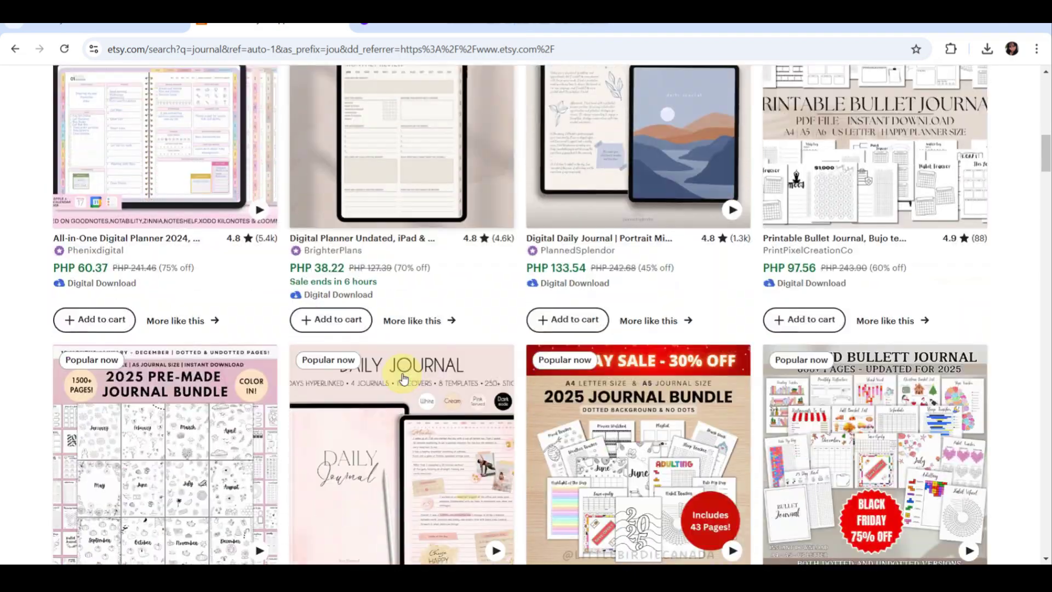
scroll(404, 378, "down", 4)
scroll(404, 378, "down", 4)
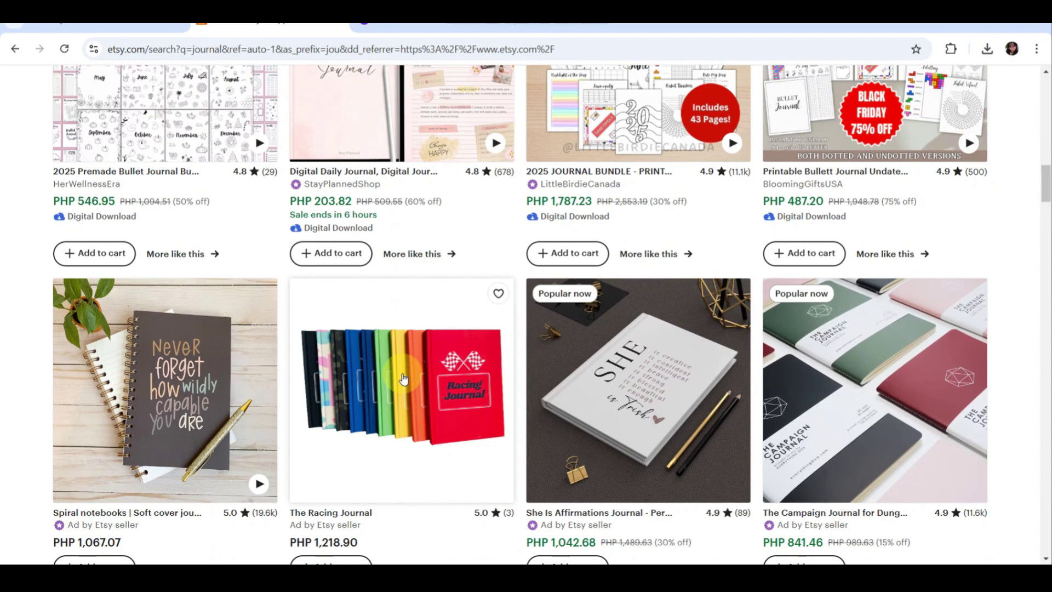
scroll(404, 378, "down", 8)
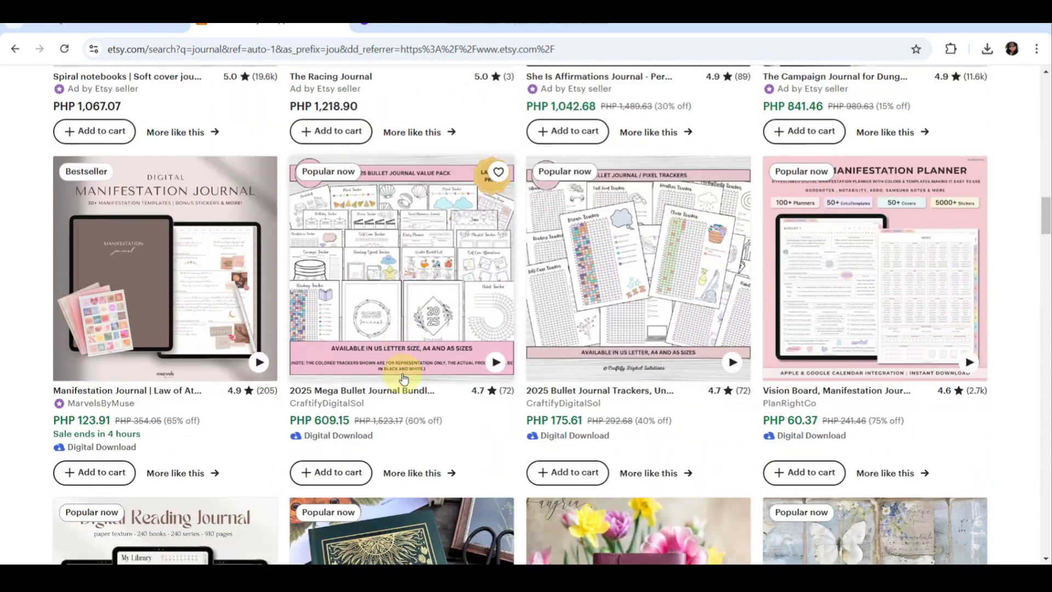
scroll(404, 378, "down", 3)
scroll(578, 190, "up", 8)
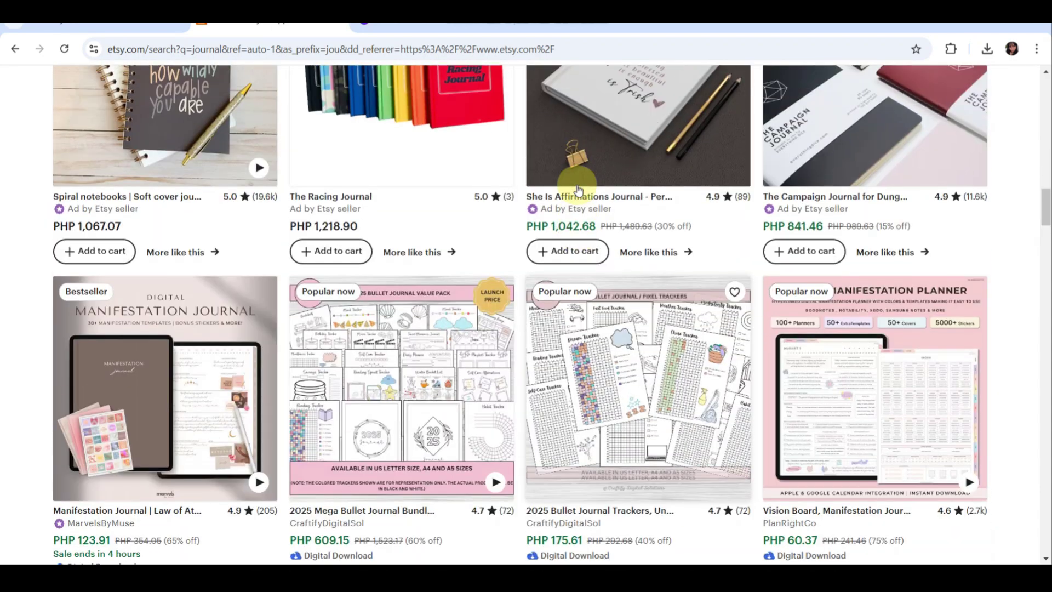
scroll(578, 186, "up", 2)
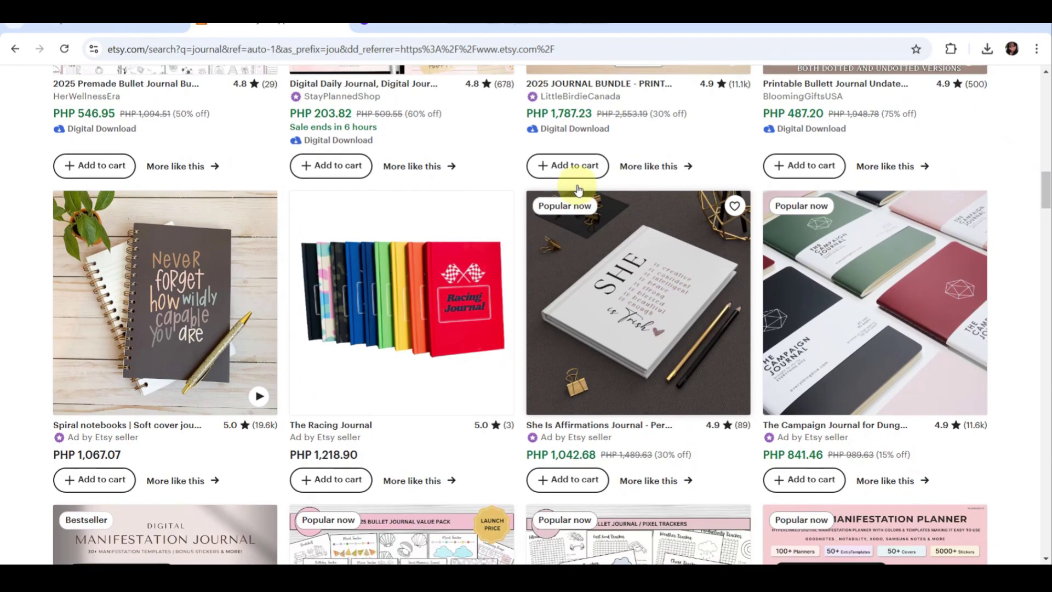
scroll(578, 190, "down", 8)
scroll(578, 190, "down", 7)
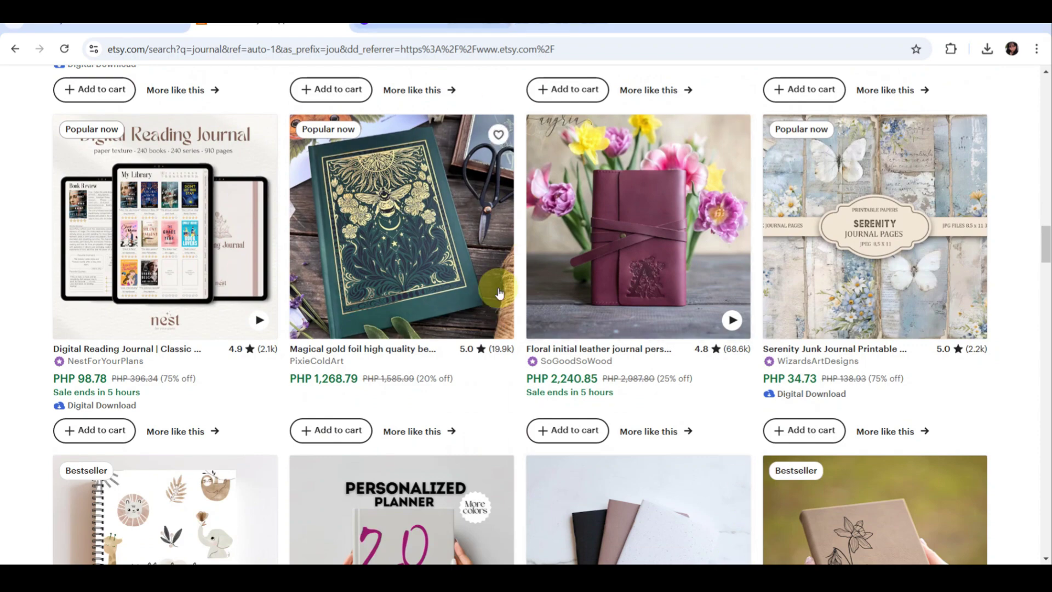
left_click(392, 29)
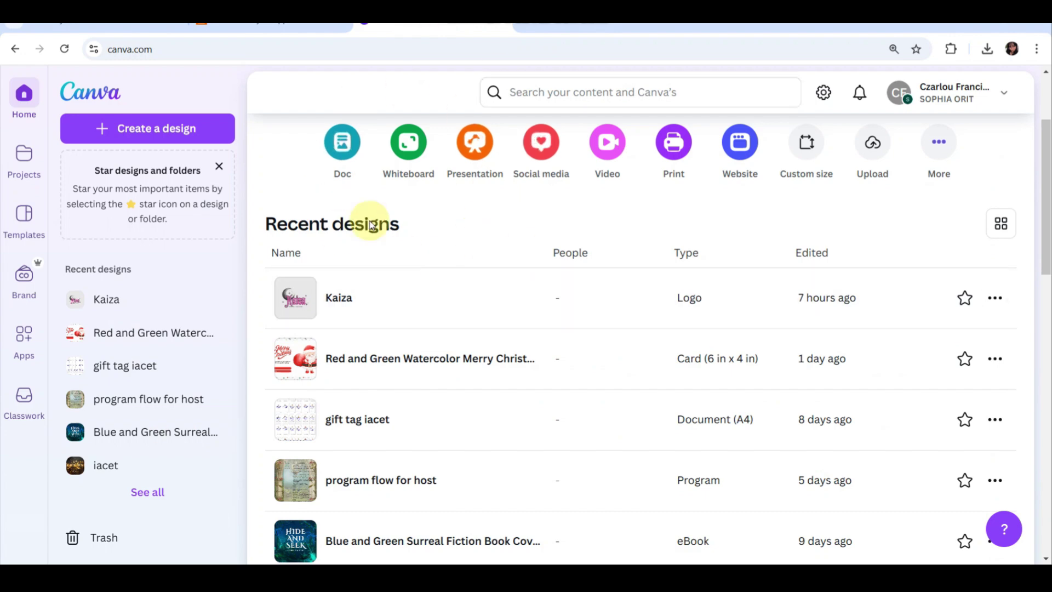
- Search Canva for 'book' and scroll through the 16 own designs and 10,000 templates found
left_click(591, 91)
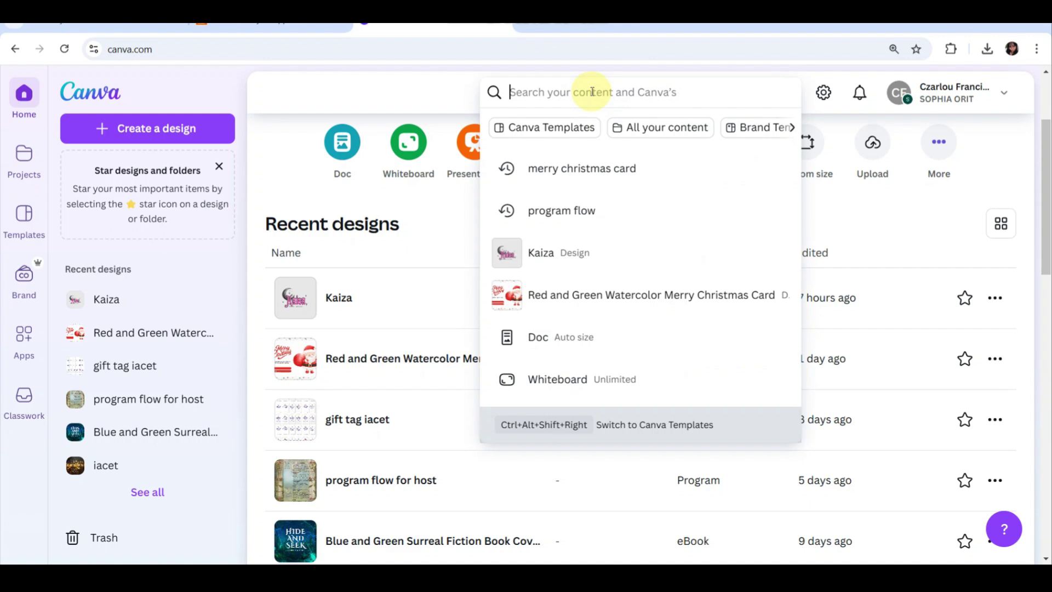
type("book")
key("Return")
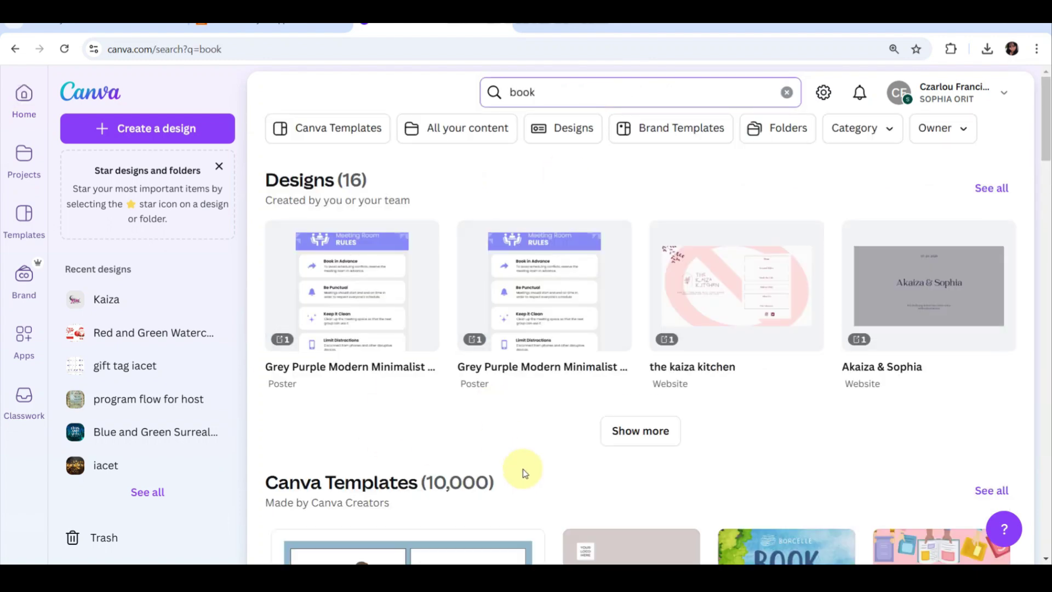
scroll(523, 472, "down", 5)
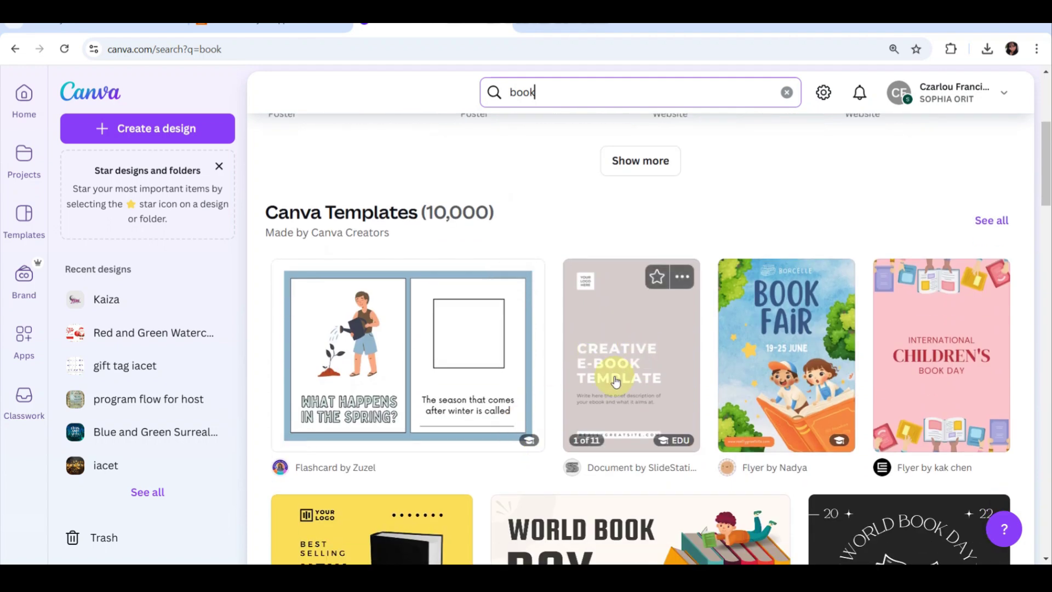
scroll(615, 382, "down", 1)
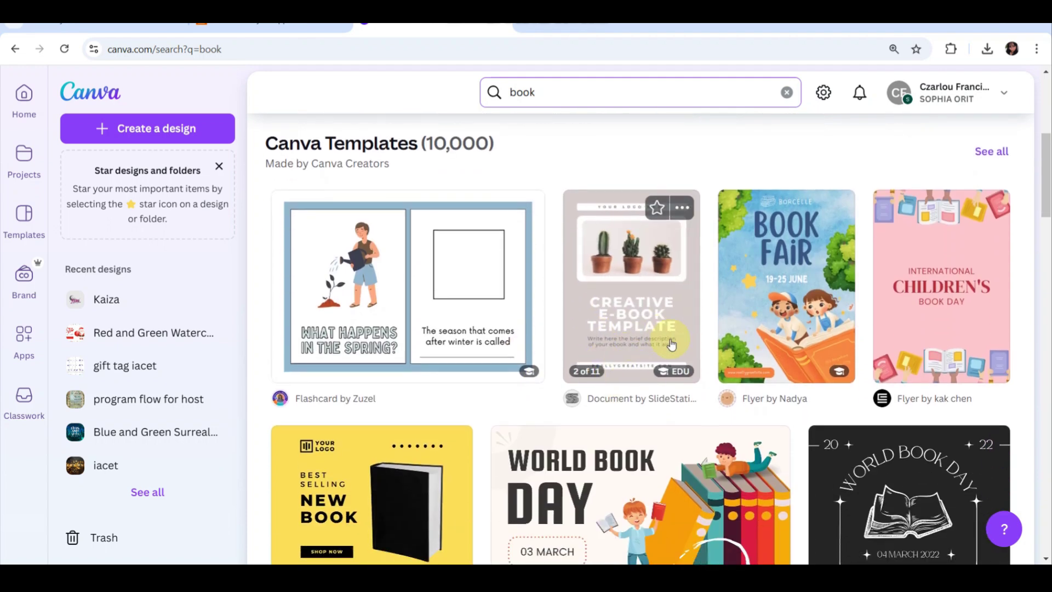
scroll(608, 293, "down", 3)
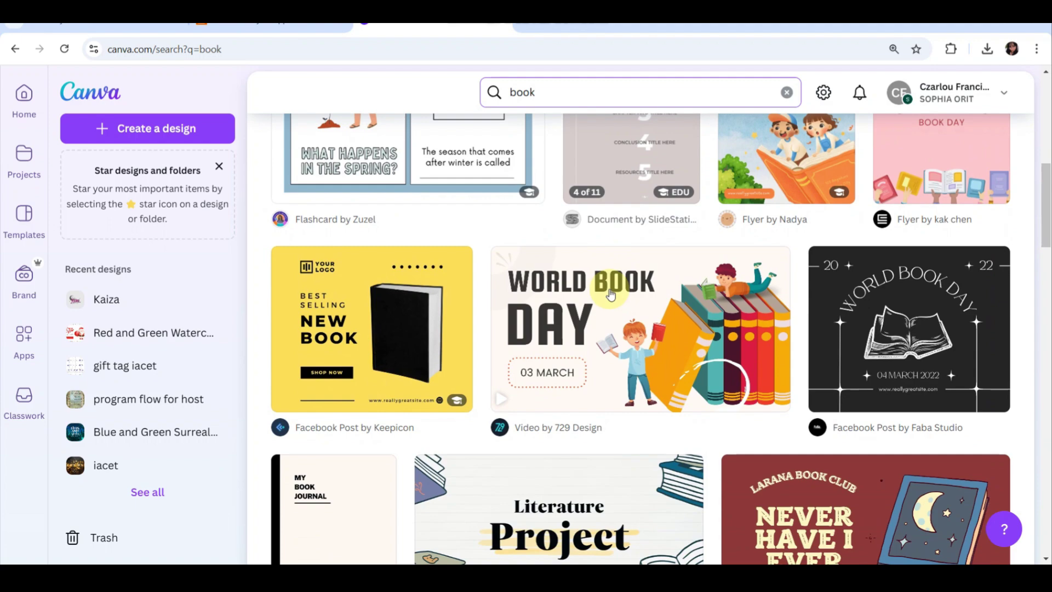
scroll(610, 295, "down", 8)
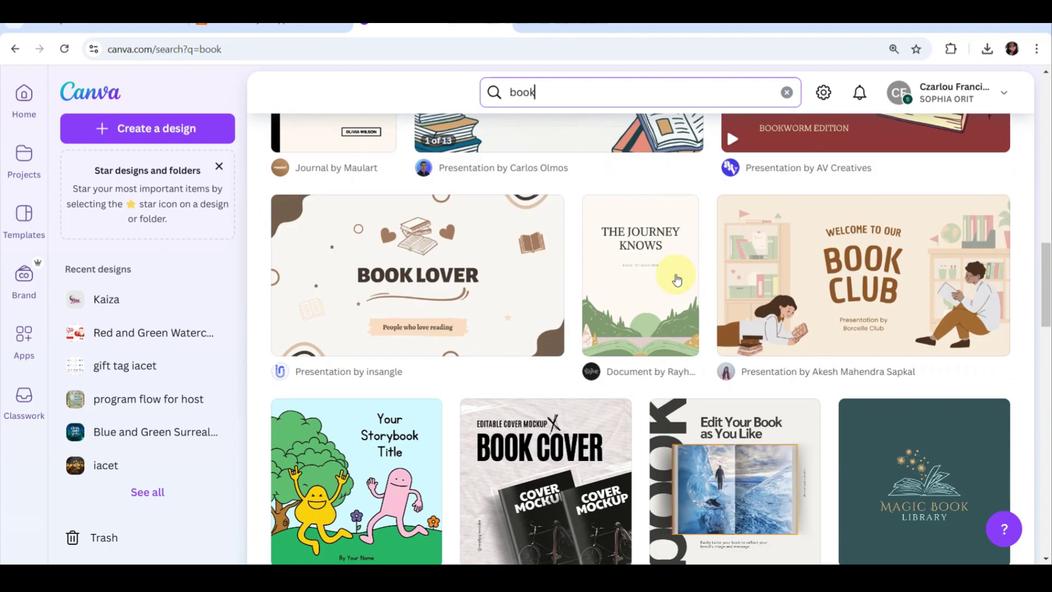
scroll(789, 278, "up", 4)
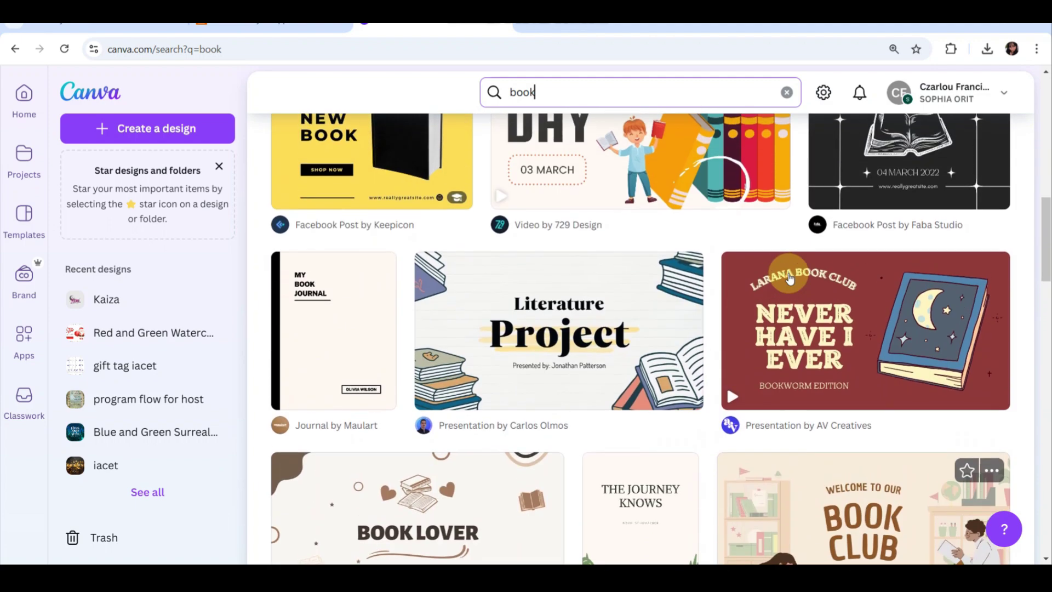
scroll(789, 278, "up", 10)
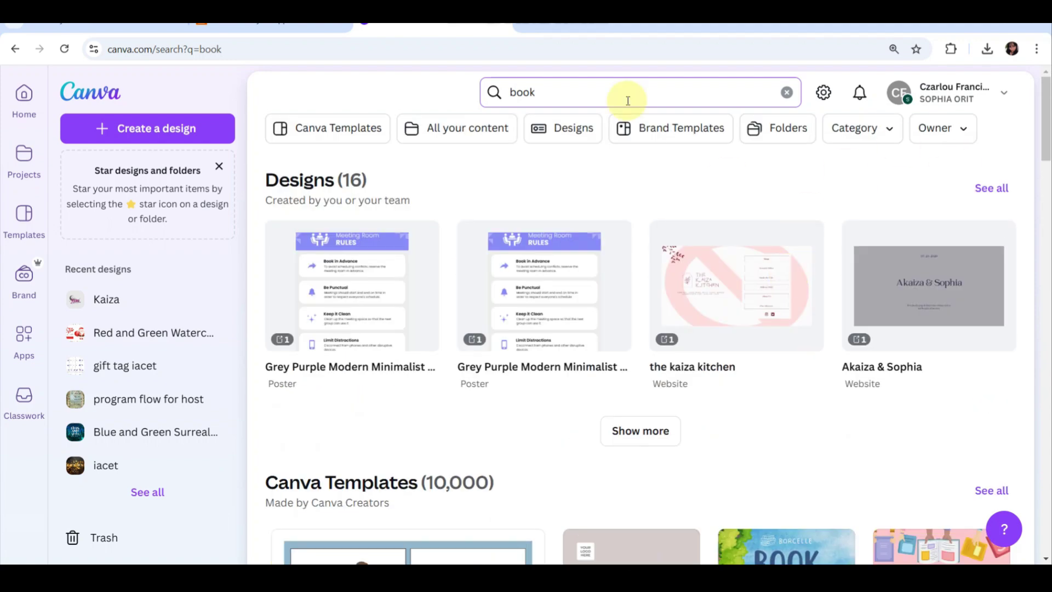
- Create a new Doc design, then switch to the blank design titled 'journal'
left_click(133, 130)
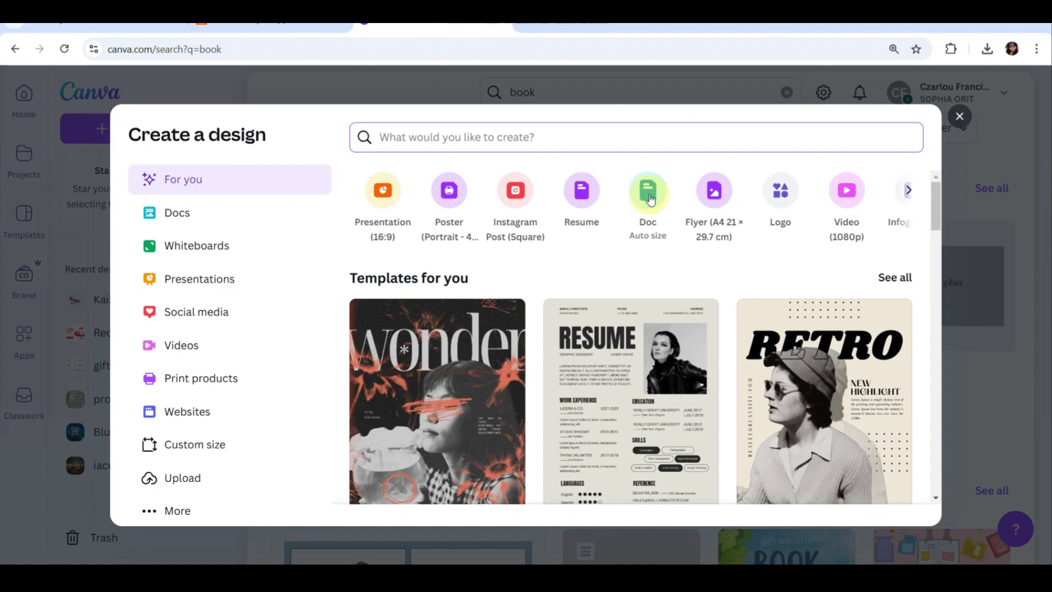
left_click(649, 198)
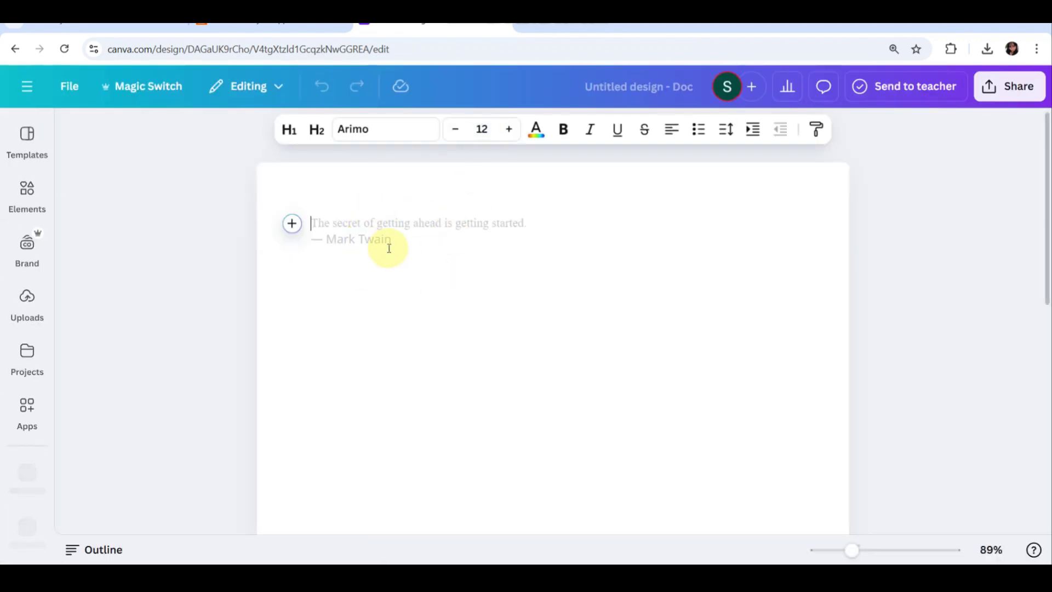
scroll(388, 248, "down", 5)
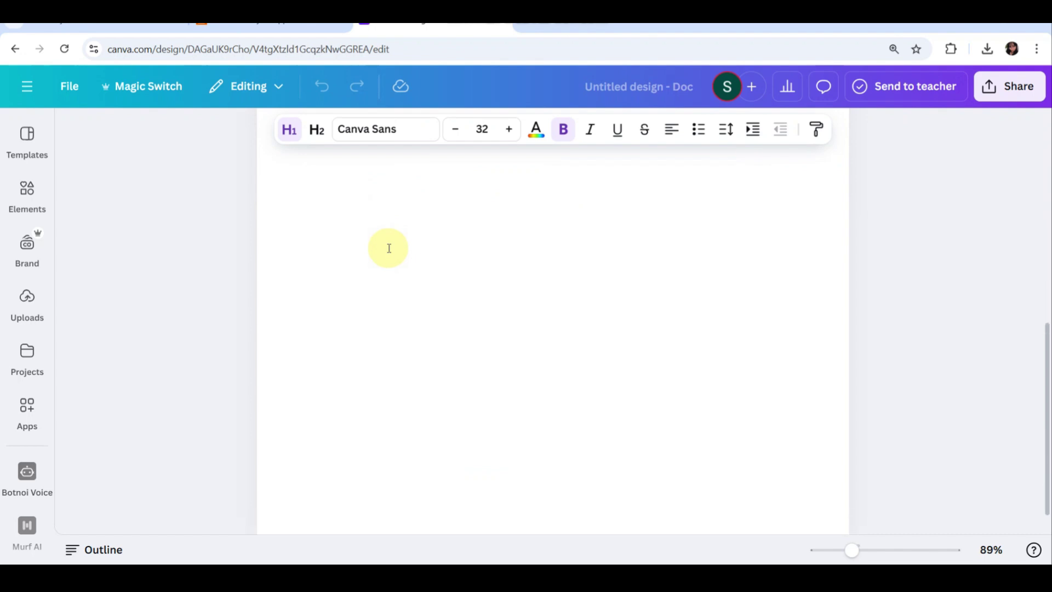
scroll(389, 248, "up", 5)
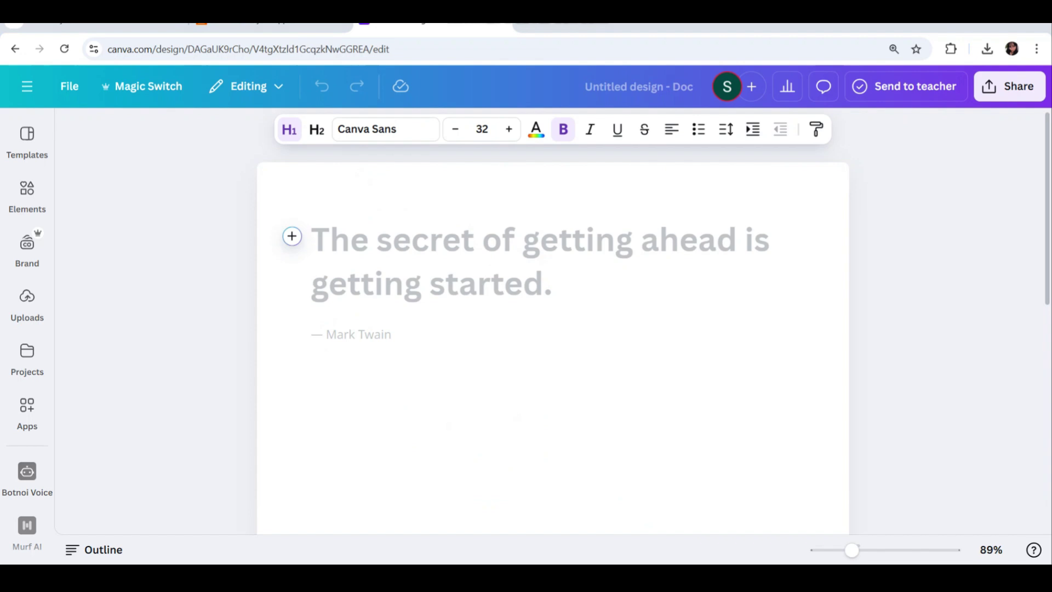
key("ctrl+Tab")
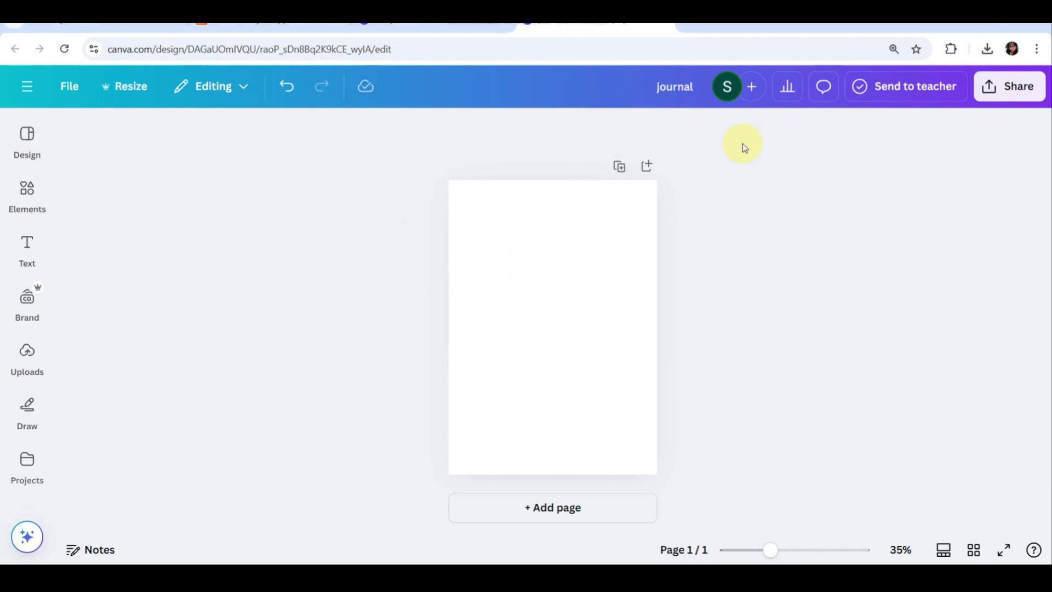
- Open and close the Design templates panel, and zoom the journal page in and back out
left_click(686, 92)
left_click(27, 140)
left_click(394, 241)
scroll(598, 251, "up", 4)
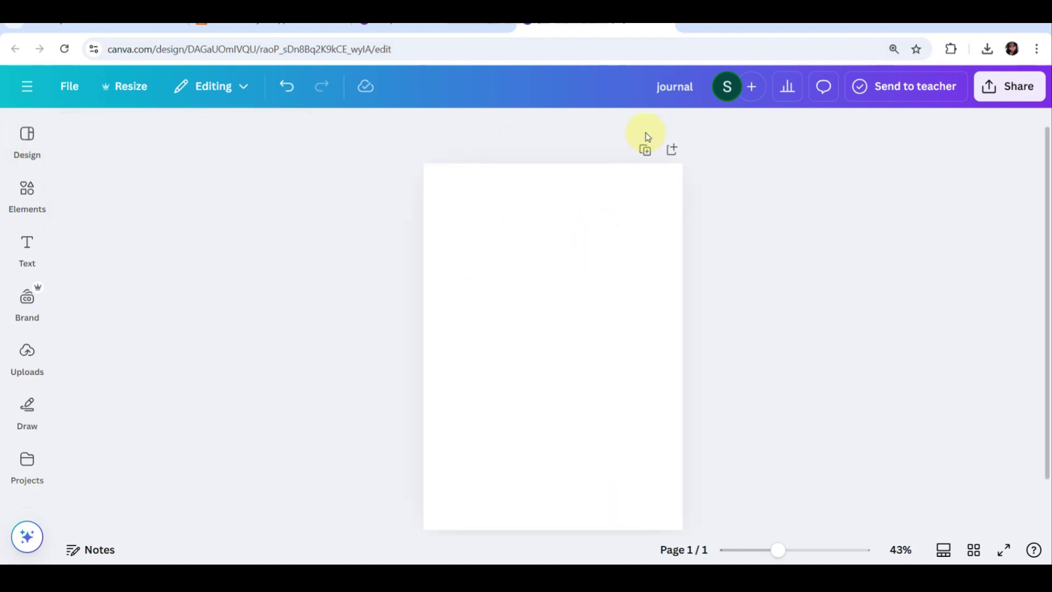
key("ctrl+plus")
key("ctrl+plus")
key("ctrl+plus")
key("ctrl+plus")
key("ctrl+plus")
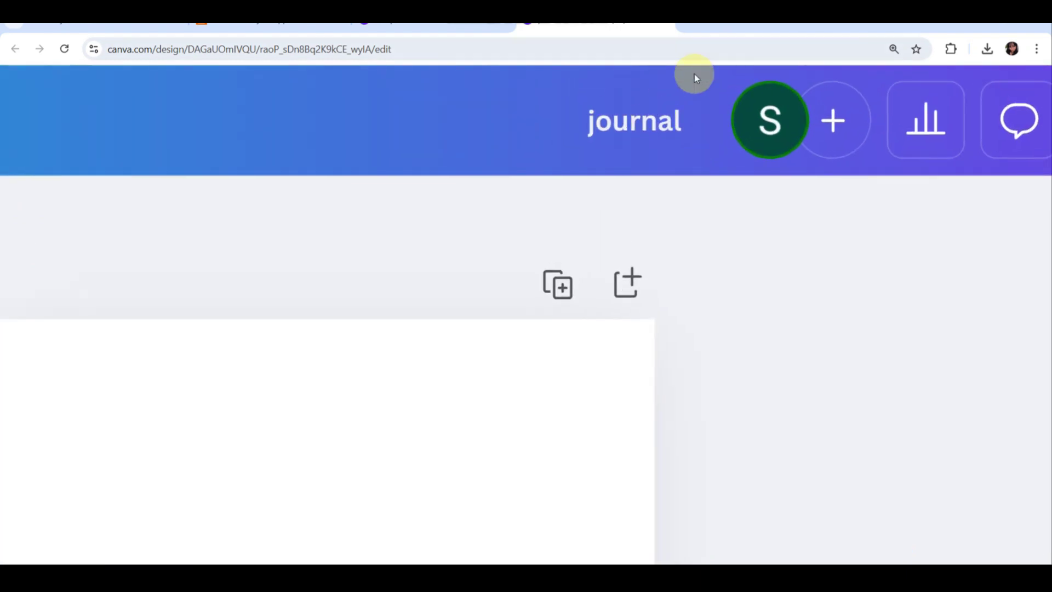
key("ctrl+minus")
key("ctrl+minus")
key("ctrl+minus")
key("ctrl+minus")
key("ctrl+minus")
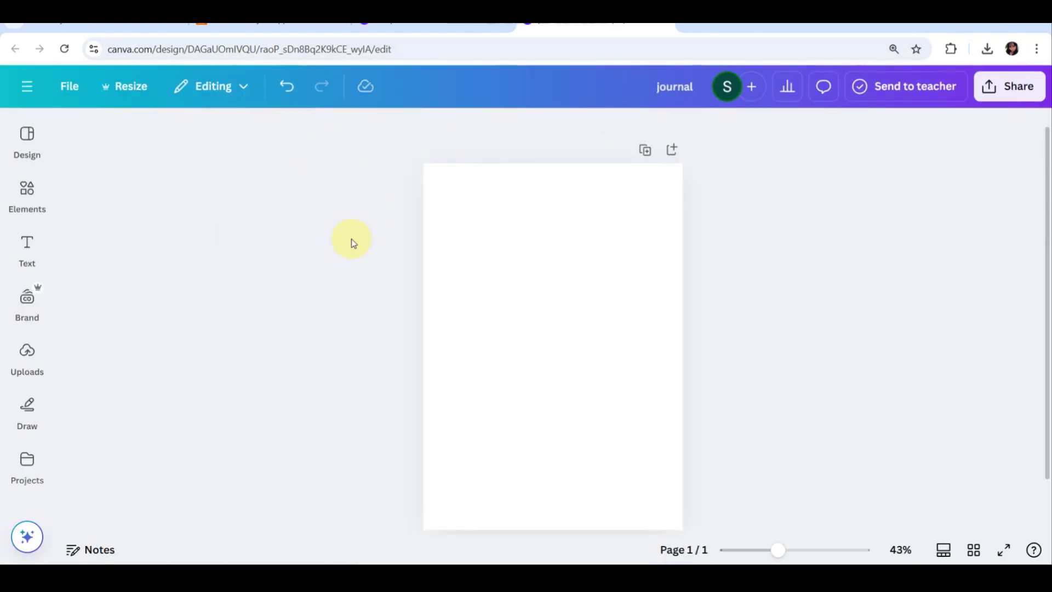
left_click(15, 159)
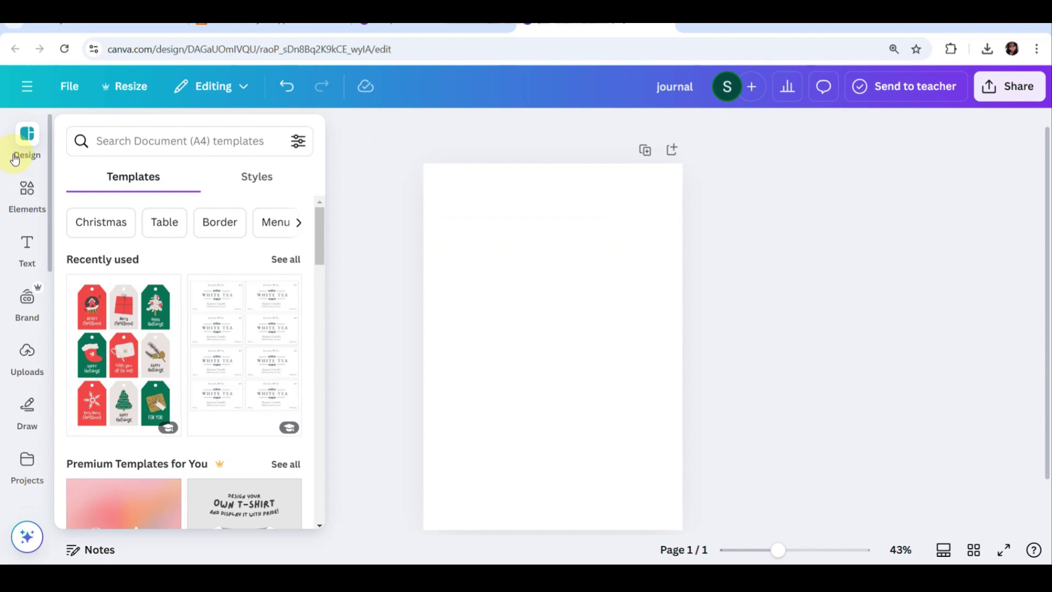
- Look through the Elements, Text, Brand, Uploads, Draw and Projects panels, then return to Design
left_click(28, 191)
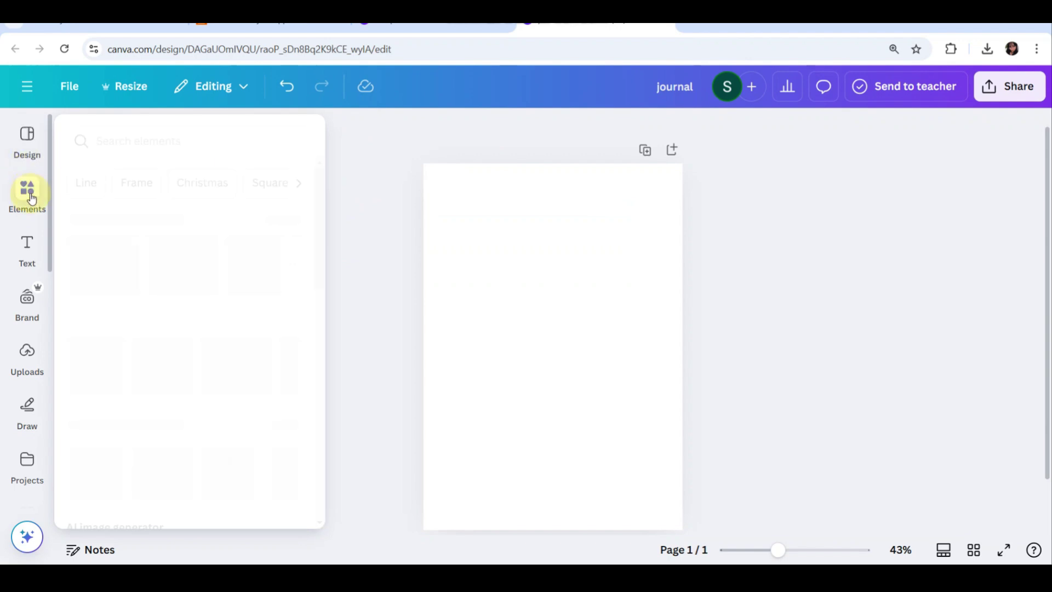
left_click(31, 252)
left_click(27, 299)
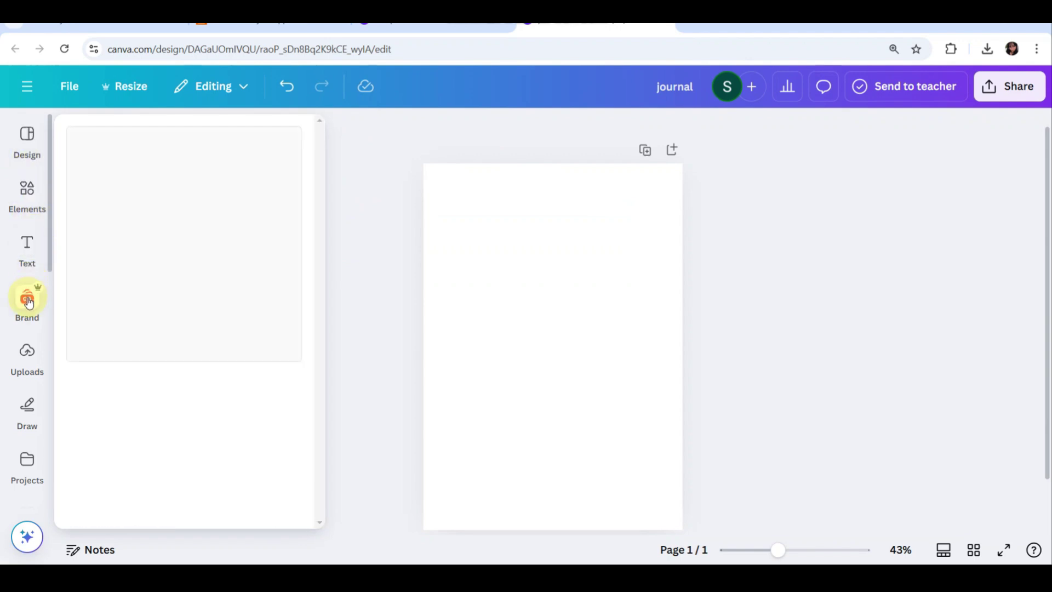
left_click(25, 353)
left_click(26, 408)
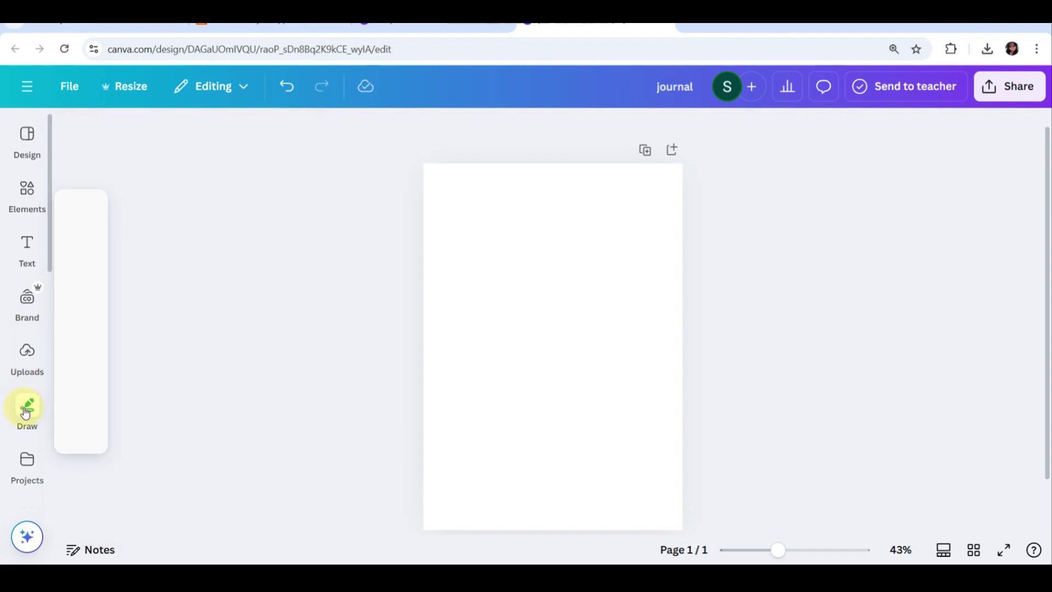
left_click(25, 460)
left_click(37, 146)
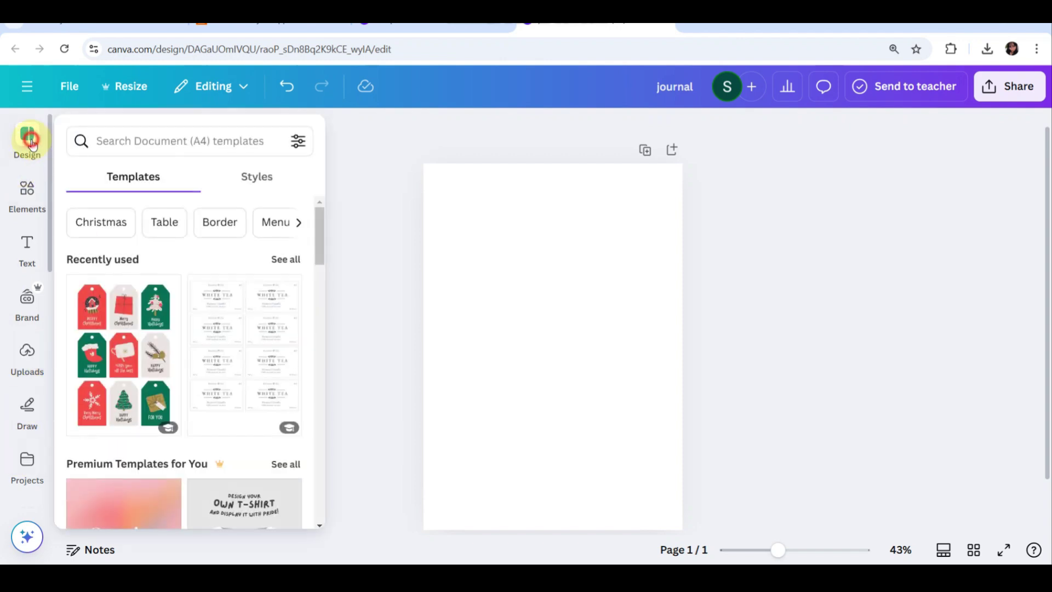
- Search templates for 'journal', choose the 'journal cover' suggestion, and scroll through the cover results
left_click(159, 136)
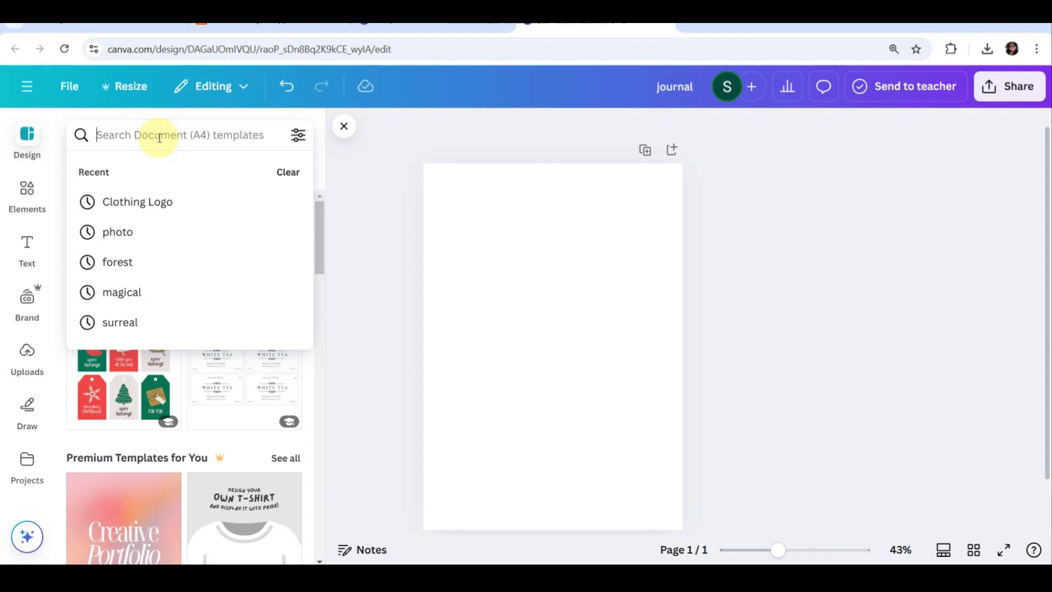
type("journal")
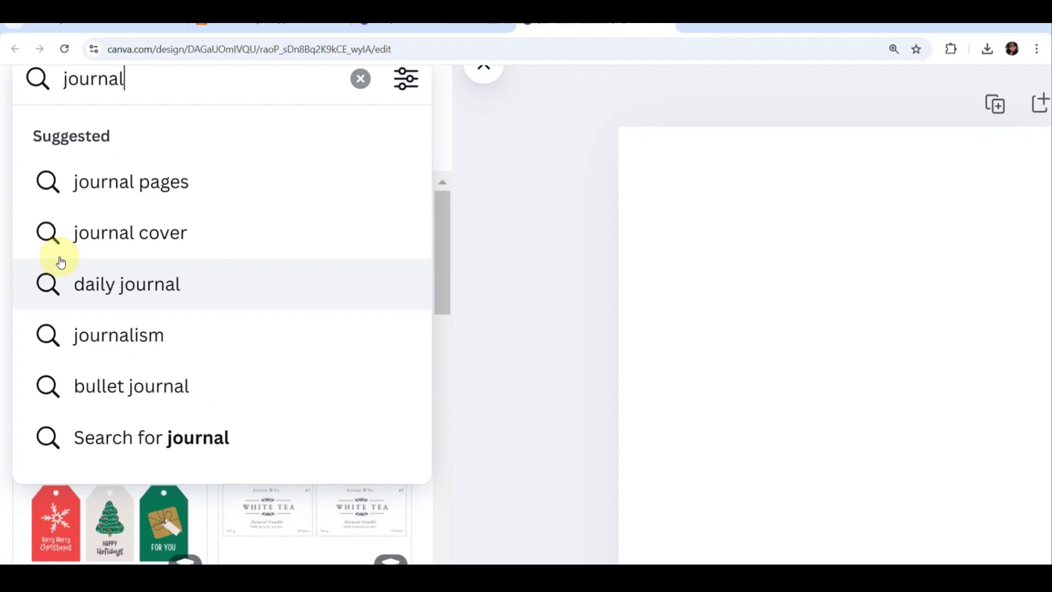
left_click(99, 237)
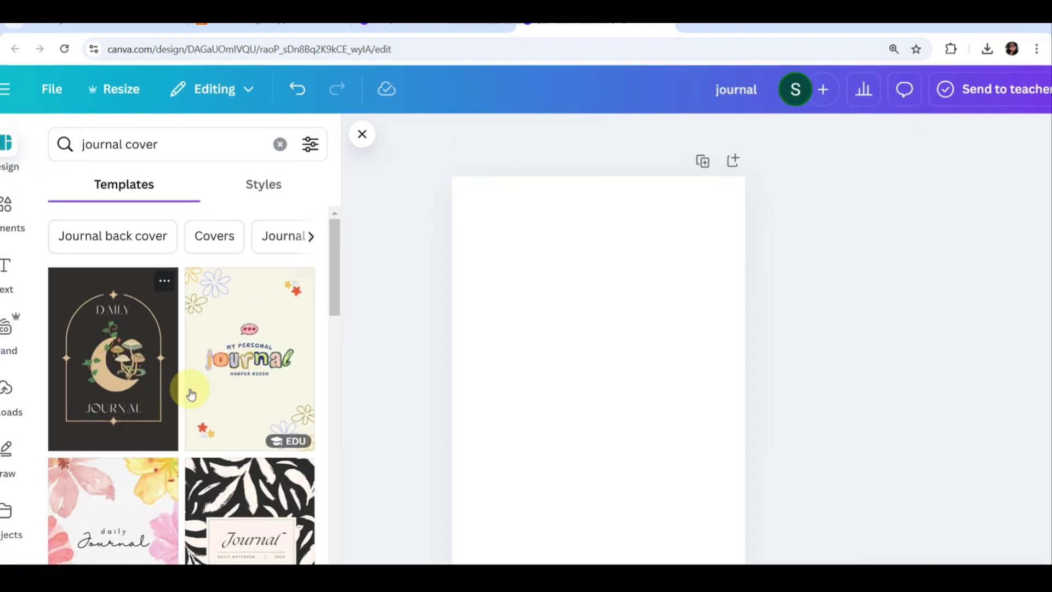
scroll(190, 393, "down", 3)
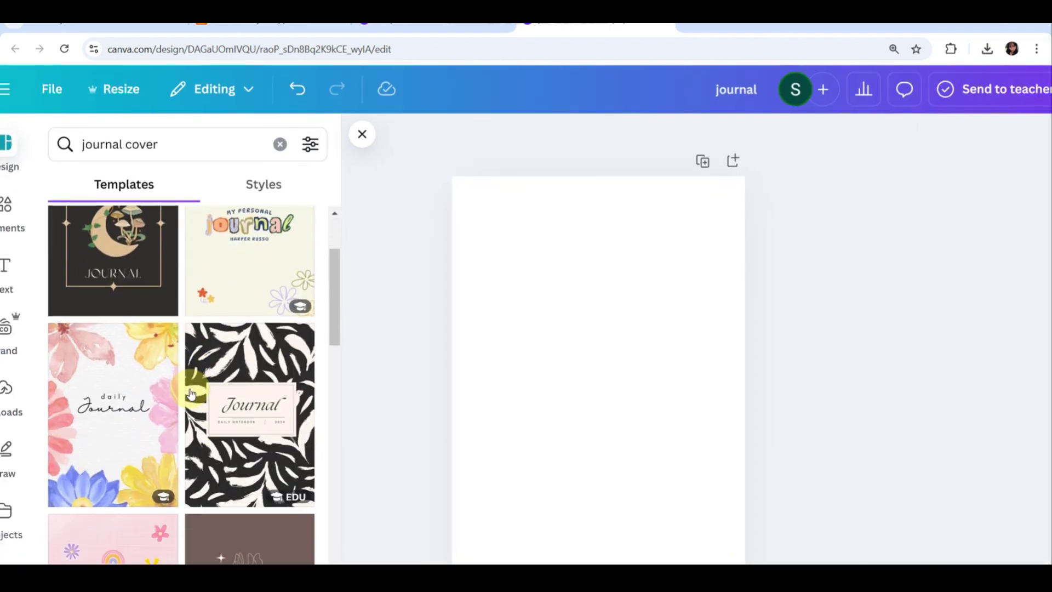
scroll(190, 394, "down", 5)
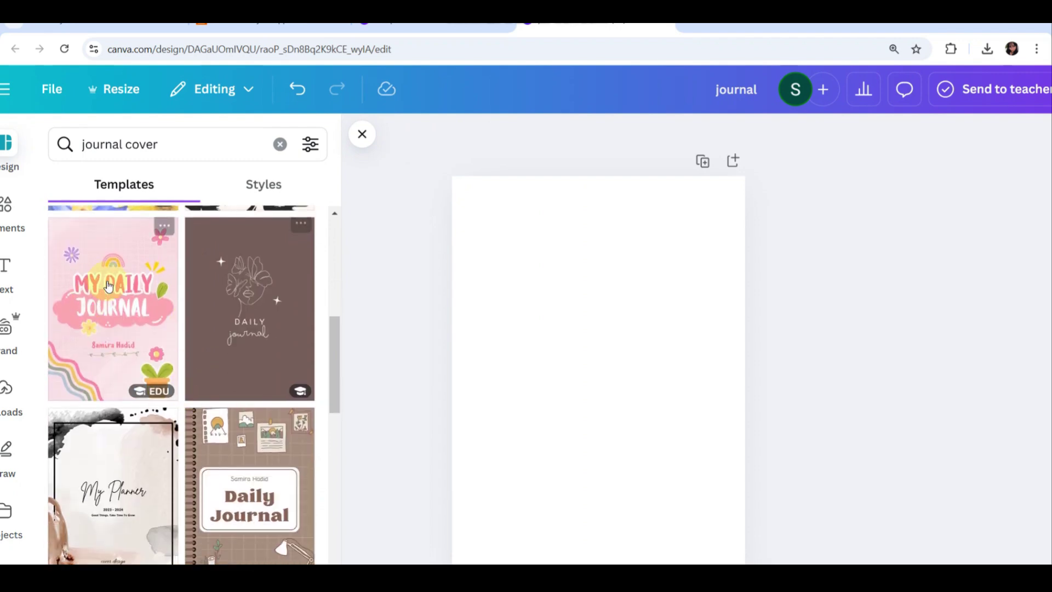
scroll(137, 437, "down", 3)
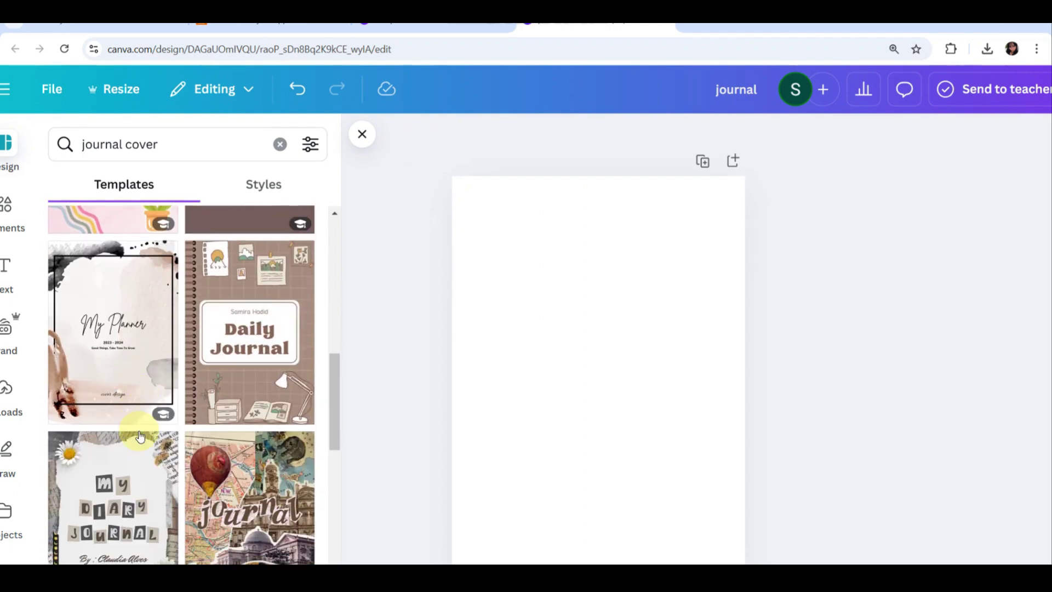
scroll(139, 436, "down", 3)
scroll(186, 432, "down", 4)
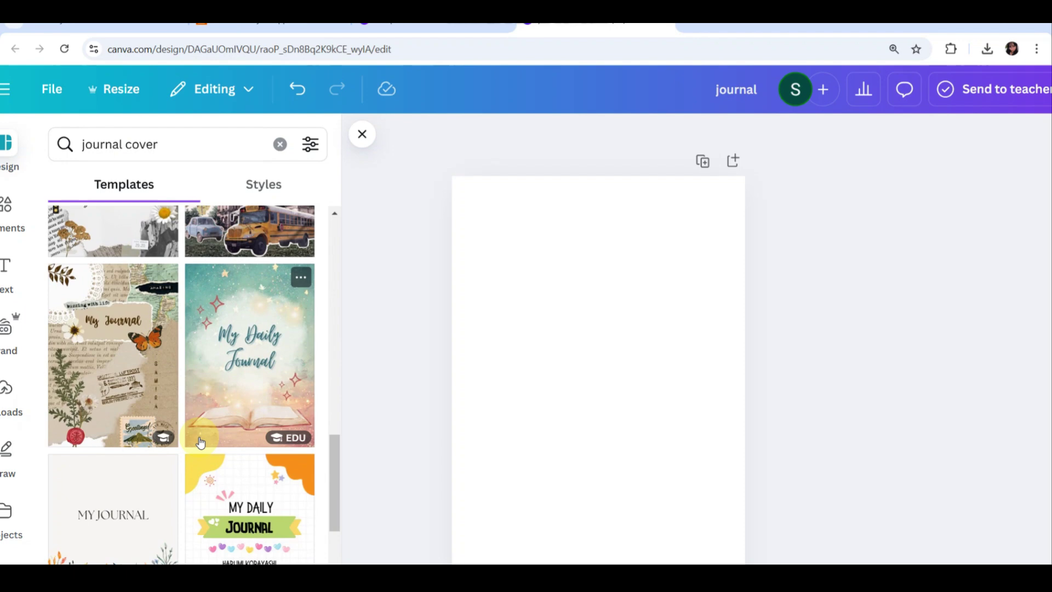
scroll(200, 442, "down", 3)
scroll(200, 460, "down", 5)
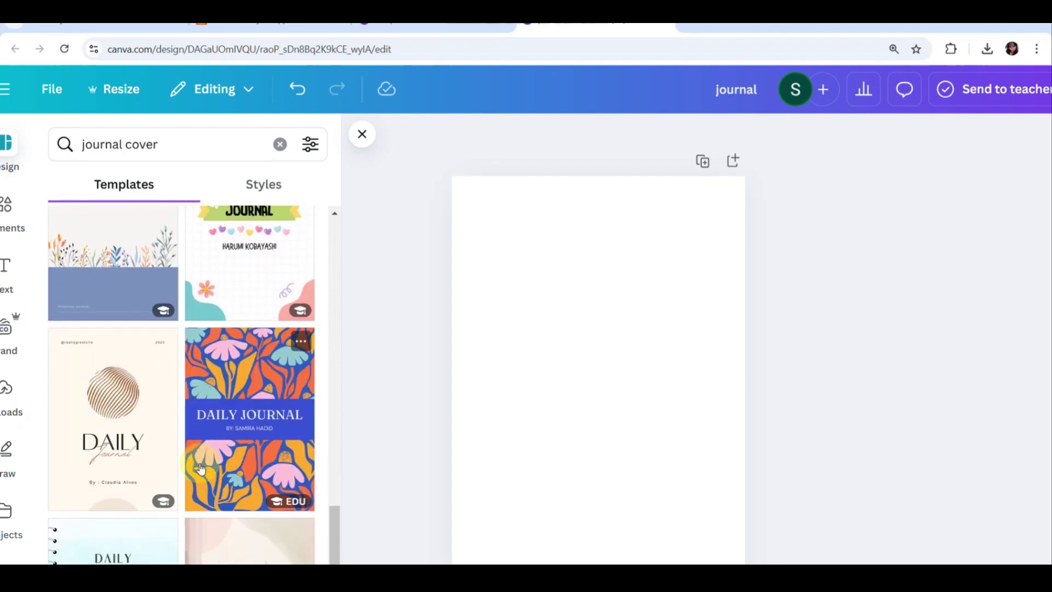
scroll(200, 467, "down", 4)
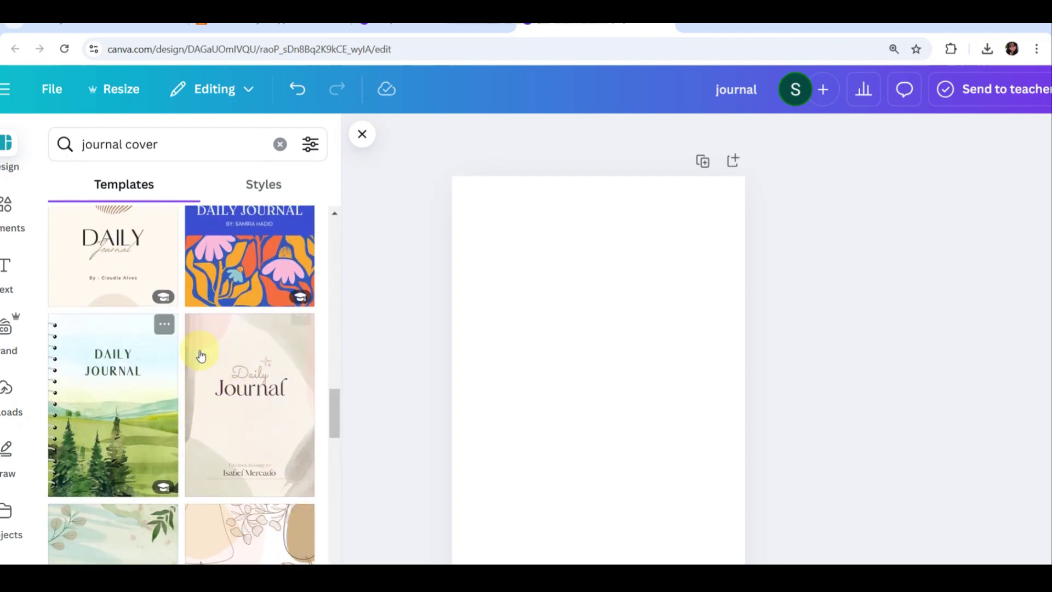
- Apply the Green Watercolor Nature Daily Journal Cover template to the page
scroll(200, 356, "down", 3)
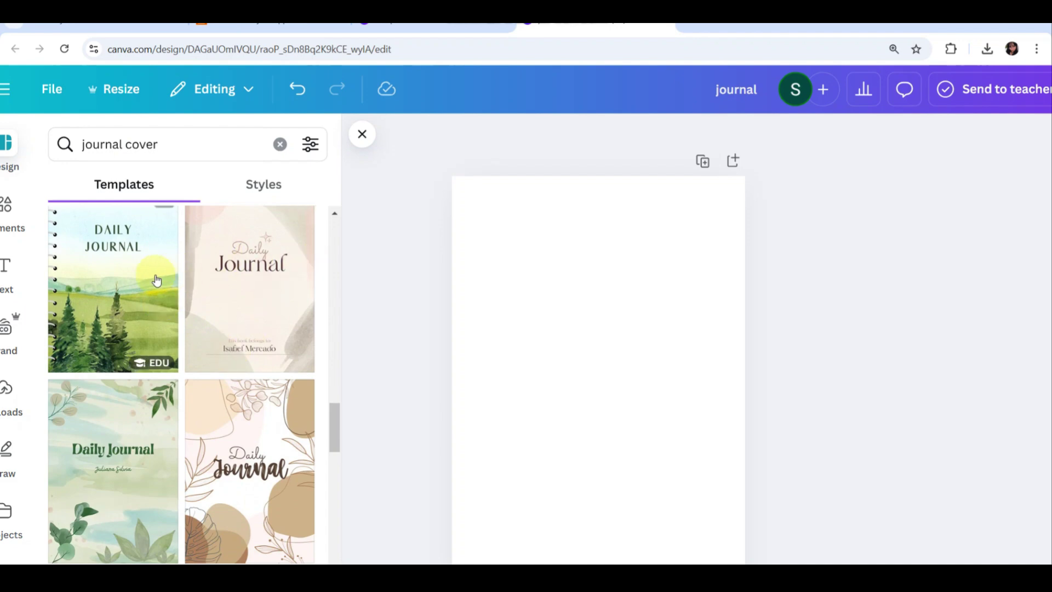
left_click(129, 275)
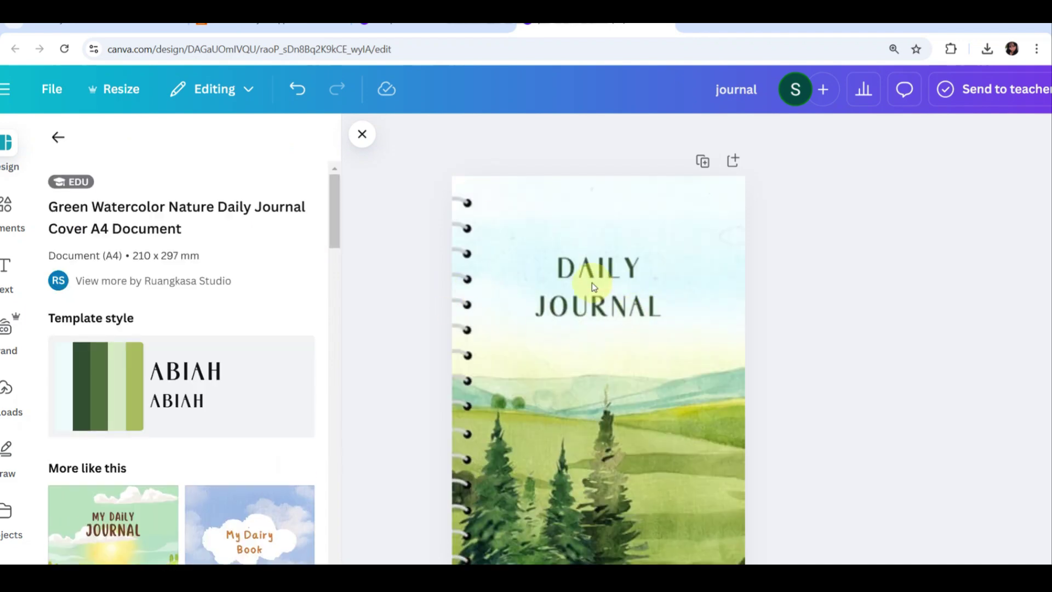
left_click(582, 275)
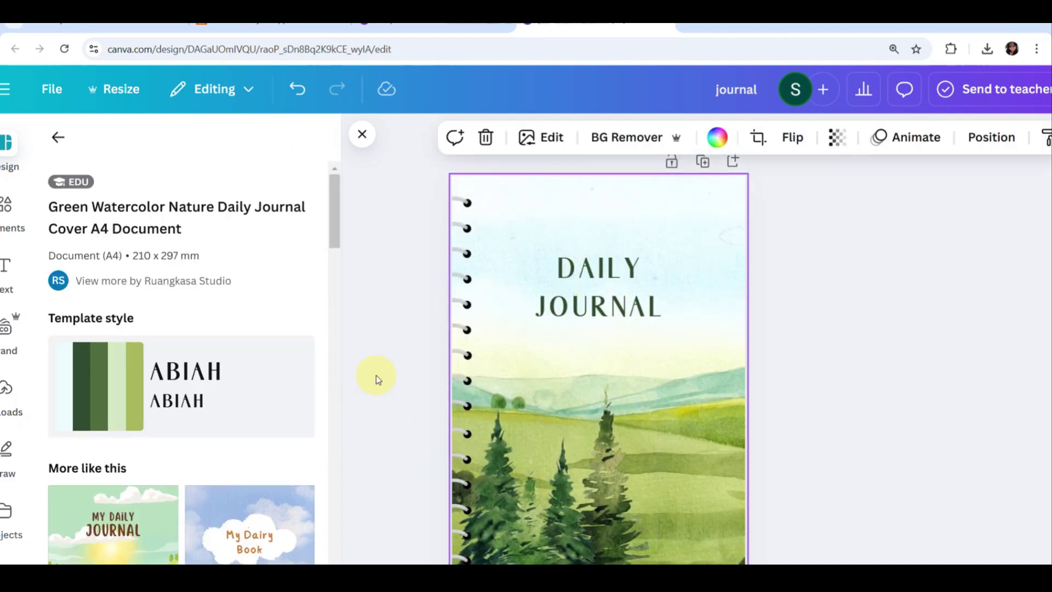
- Replace the word DAILY in the cover title with GRATITUDE
left_click(614, 308)
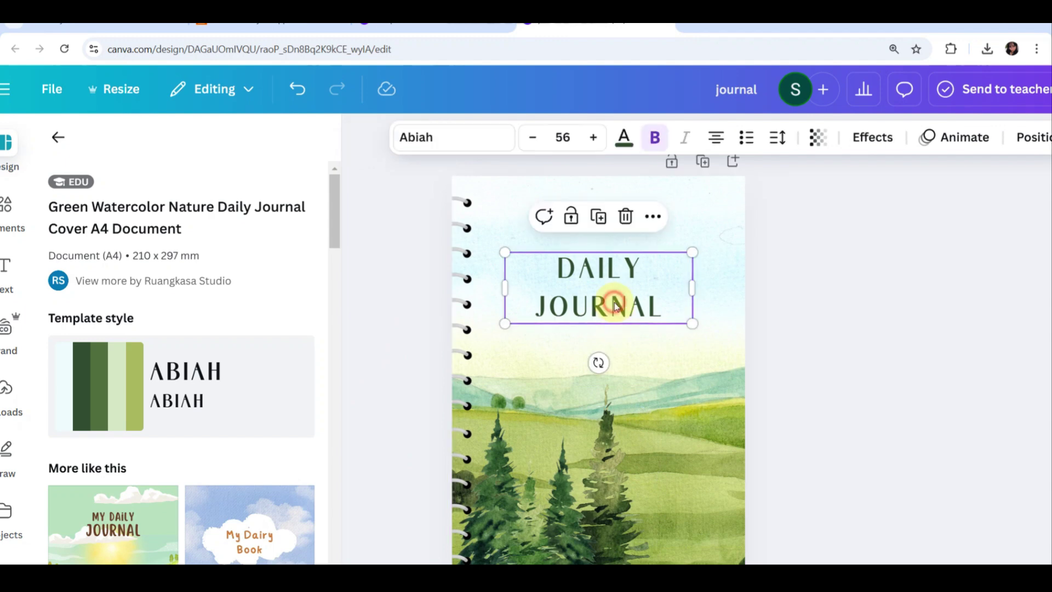
double_click(660, 306)
left_click(646, 271)
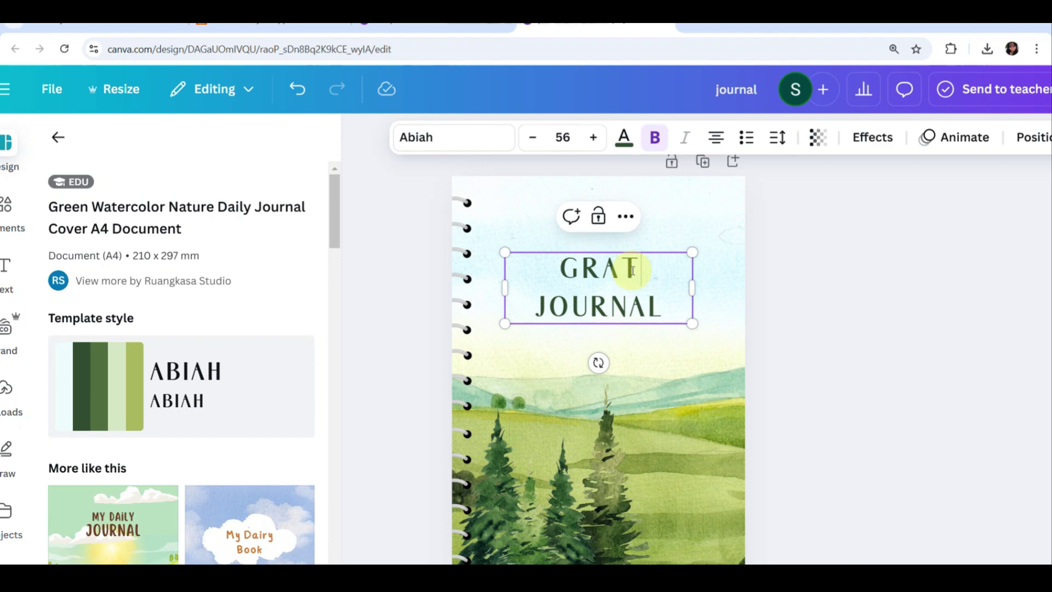
type("GRATITUDE")
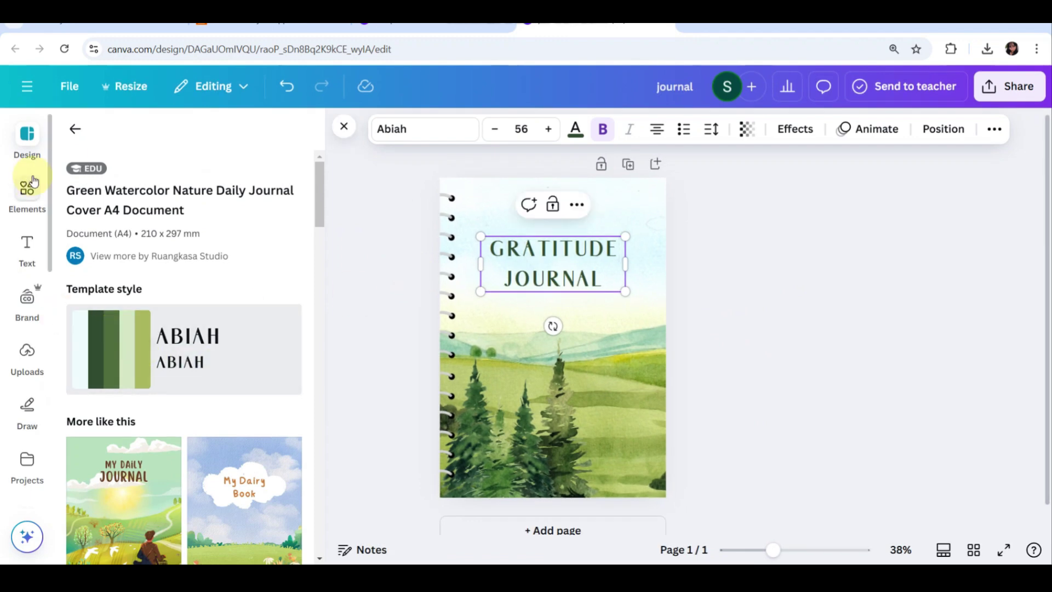
- Apply a recently used green Styles palette and shuffle it until the title is dark green
left_click(81, 130)
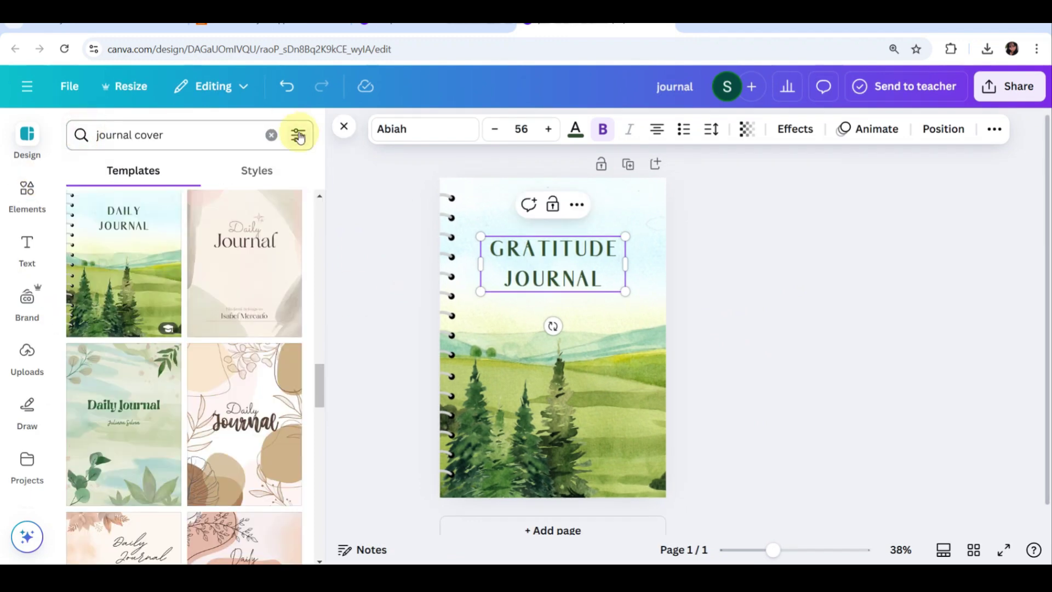
left_click(253, 169)
left_click(295, 139)
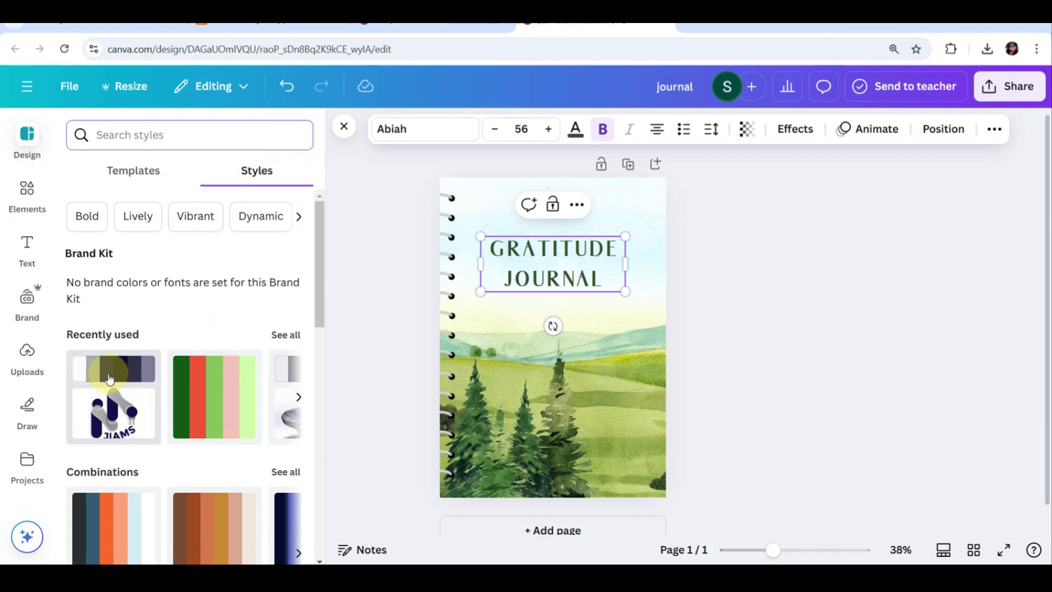
left_click(110, 379)
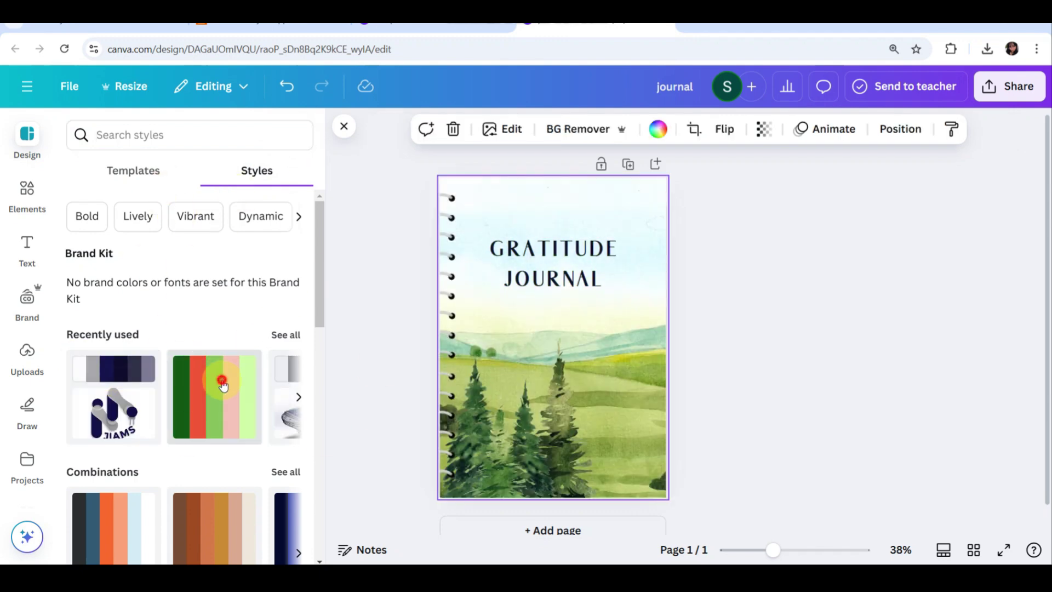
left_click(222, 384)
left_click(118, 379)
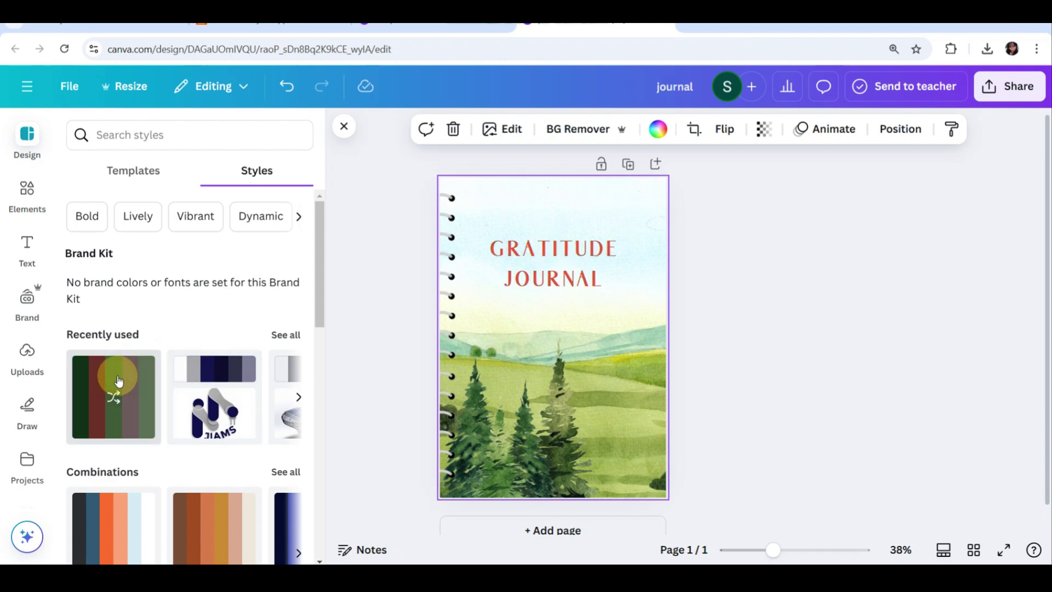
left_click(118, 379)
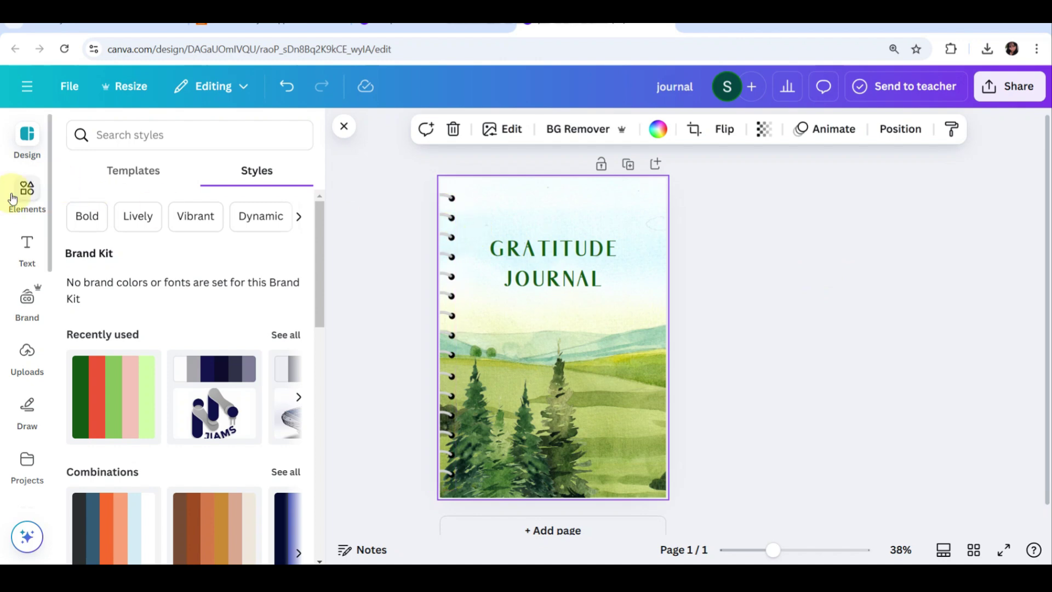
- Search Elements for 'design' and show all the graphics results
left_click(12, 197)
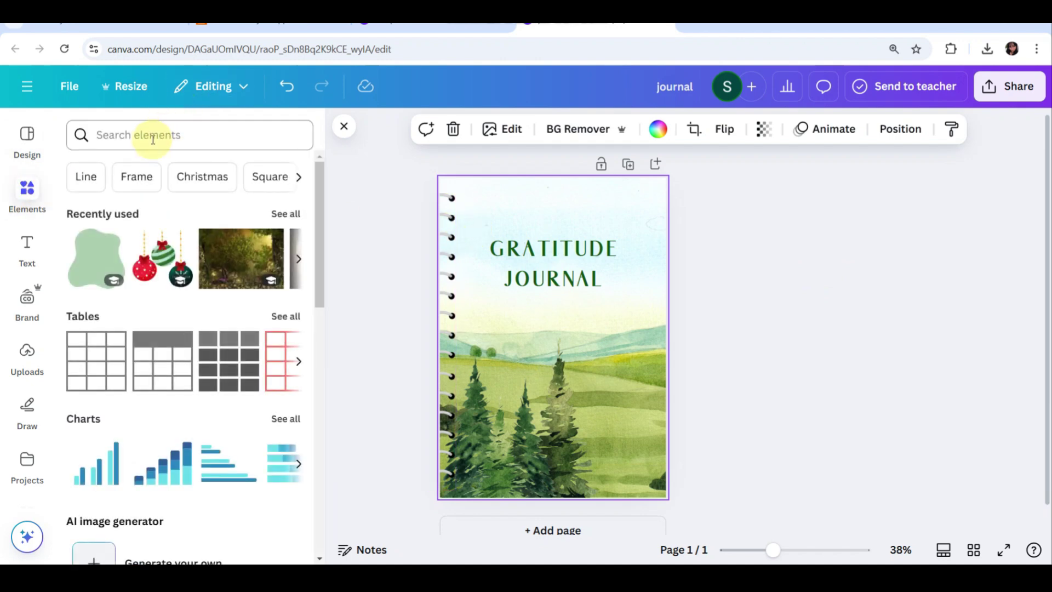
left_click(152, 136)
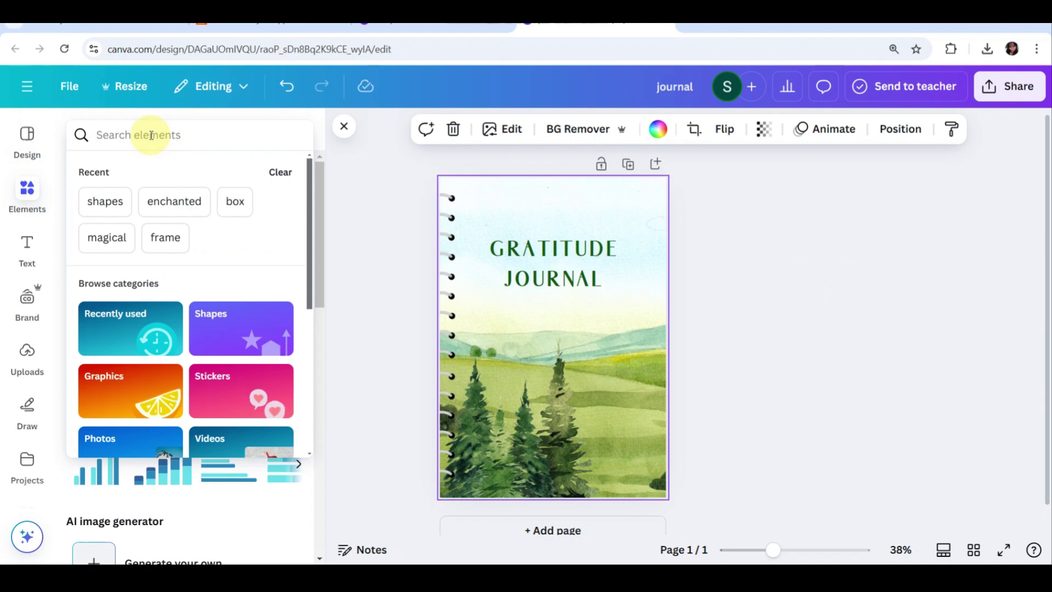
type("design")
key("Return")
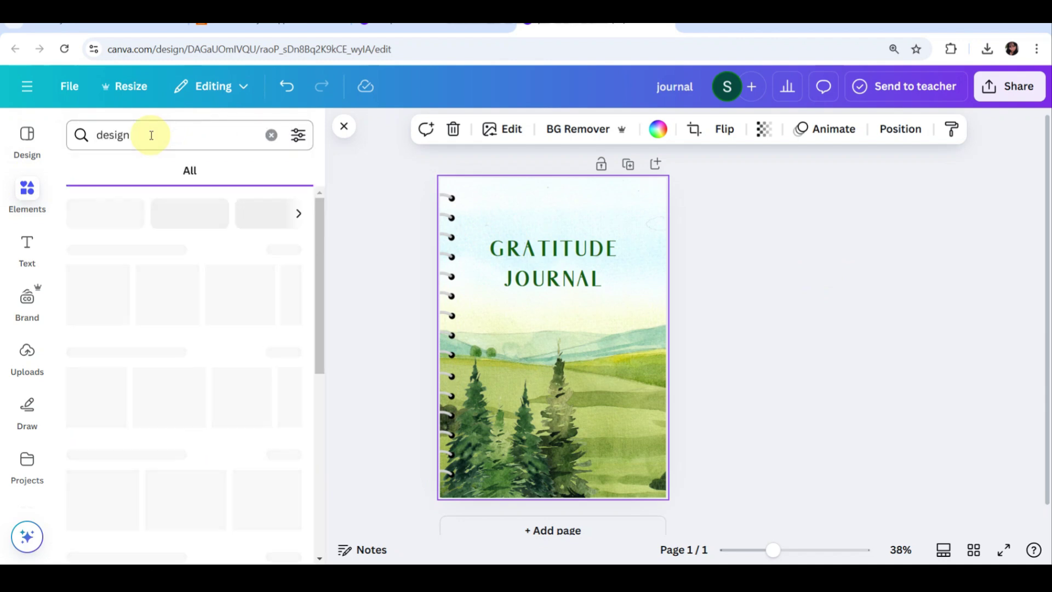
left_click(285, 250)
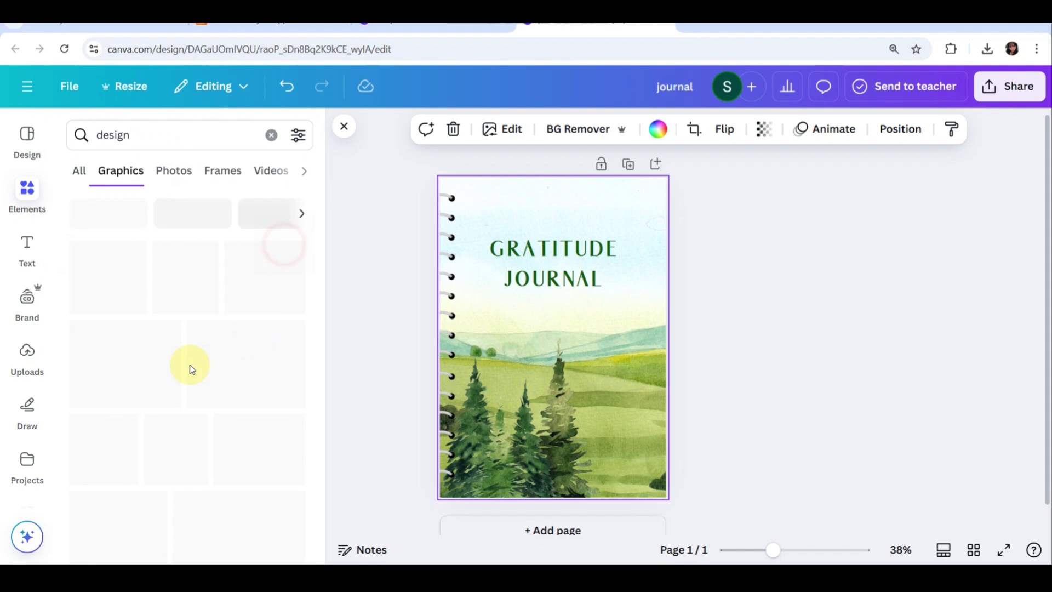
scroll(181, 328, "down", 3)
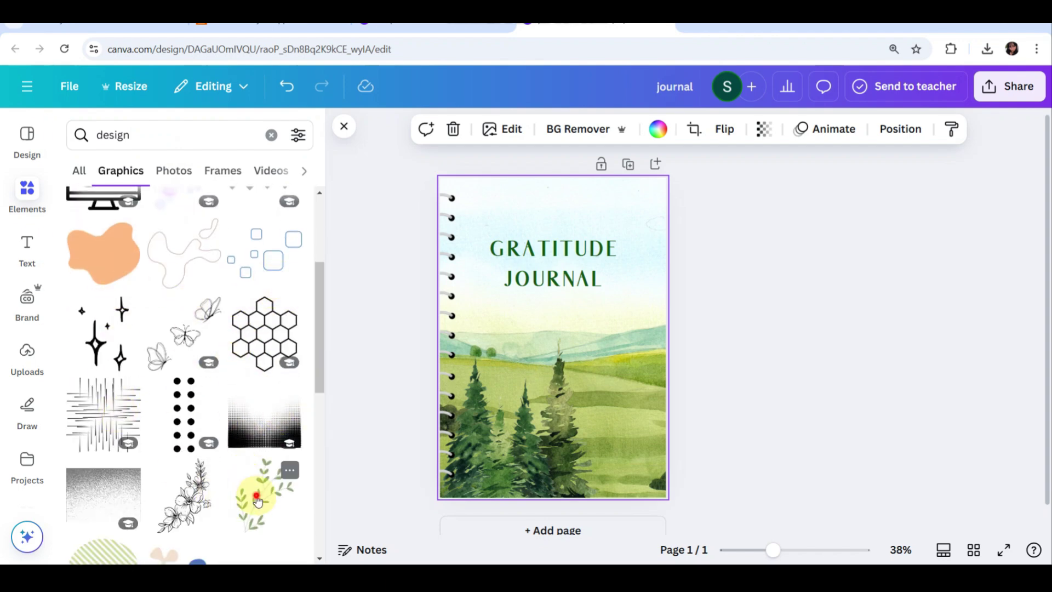
- Add the leafy sprig graphic, move it to the top-right corner and tilt it
left_click(264, 493)
left_click_drag(568, 331, 683, 192)
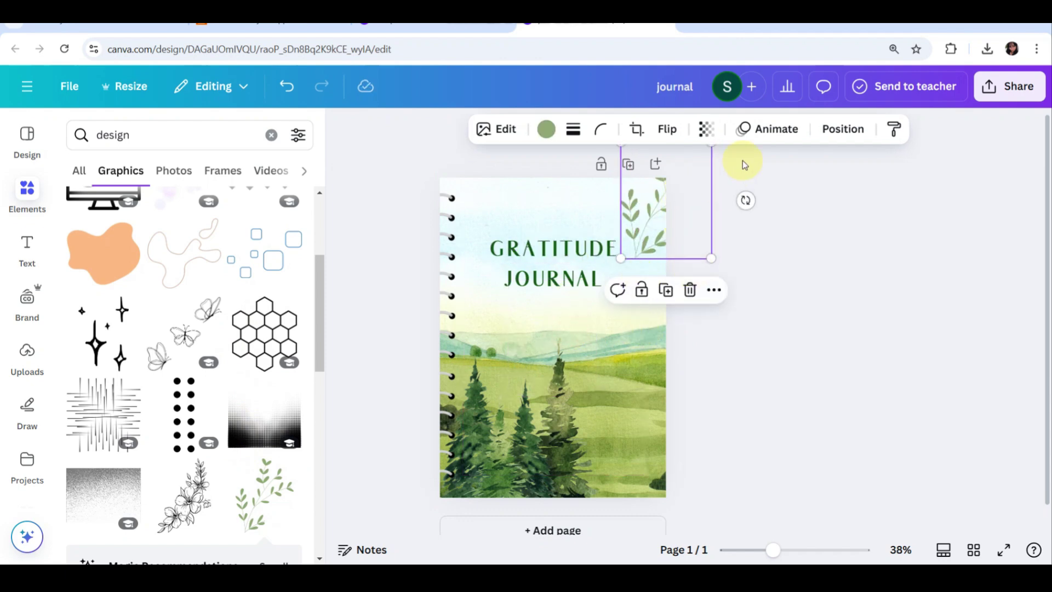
left_click_drag(746, 200, 594, 178)
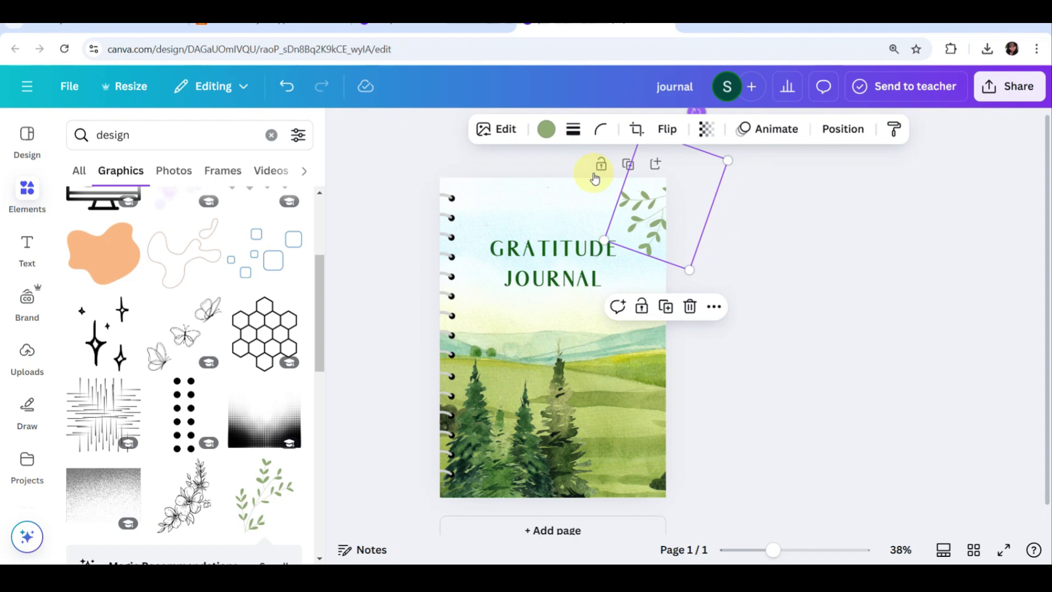
left_click(866, 229)
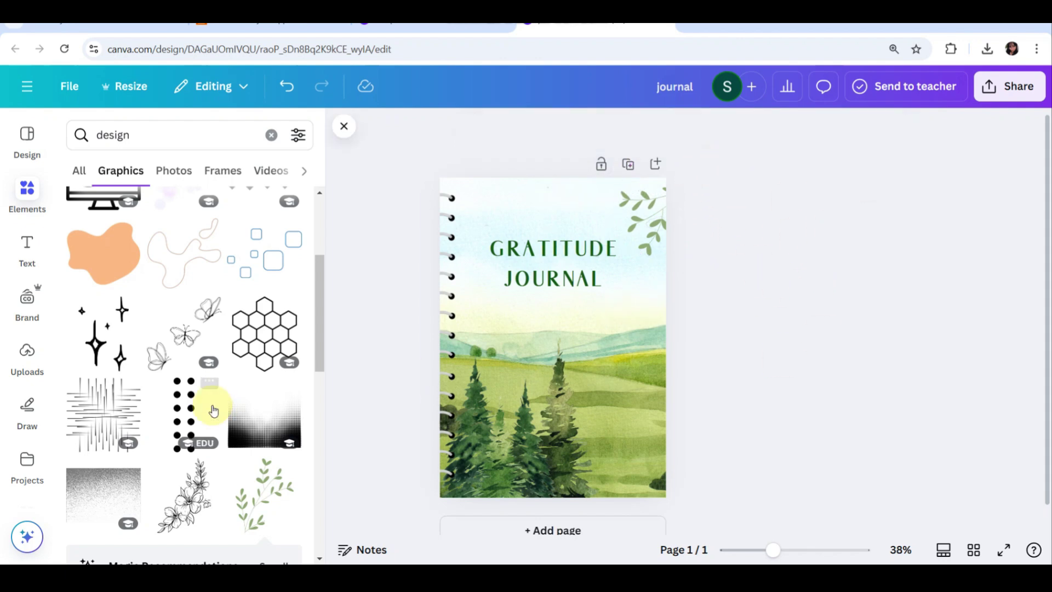
- Search Elements for 'name' and browse all the graphics results
left_click(271, 135)
type("name")
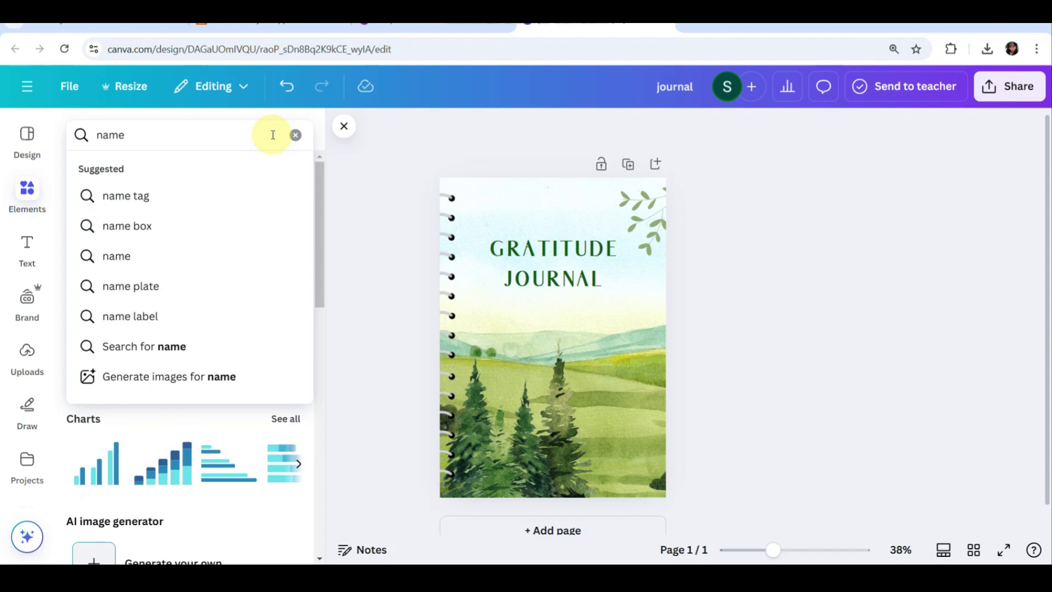
key("Return")
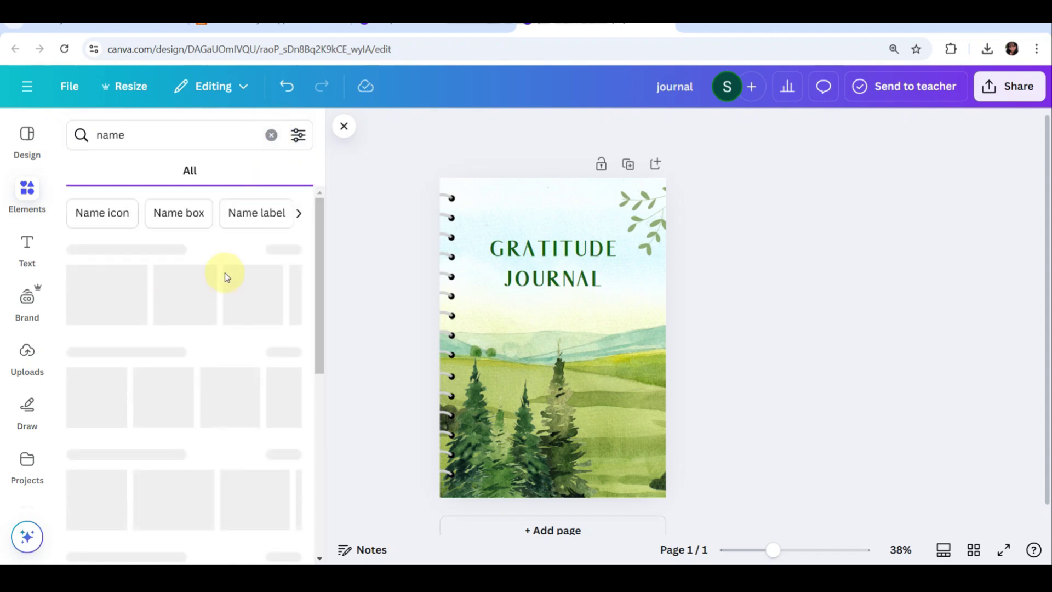
left_click(286, 250)
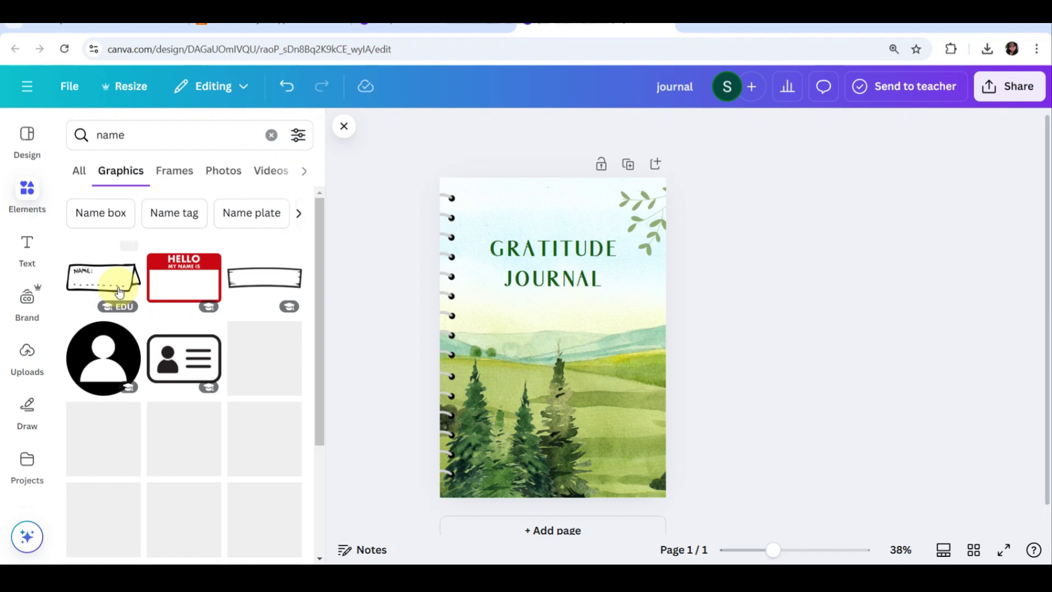
scroll(242, 356, "down", 5)
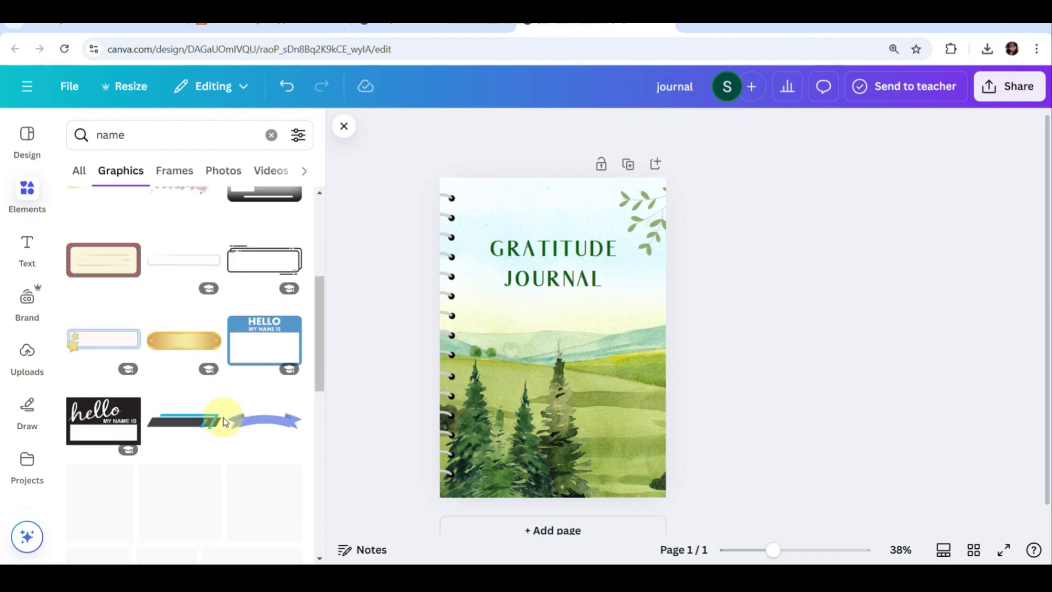
scroll(183, 436, "down", 5)
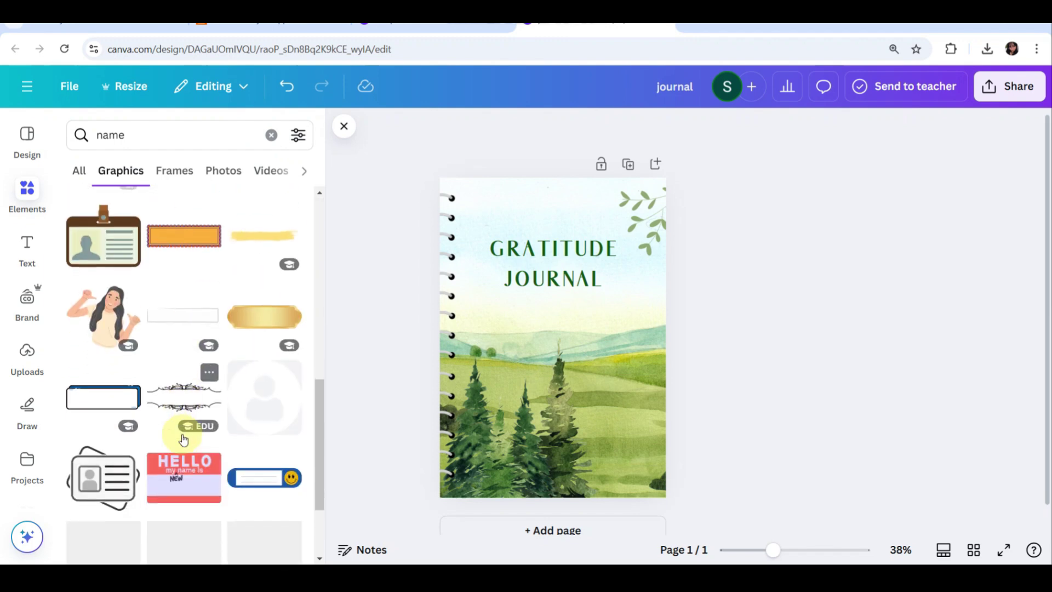
scroll(183, 437, "down", 3)
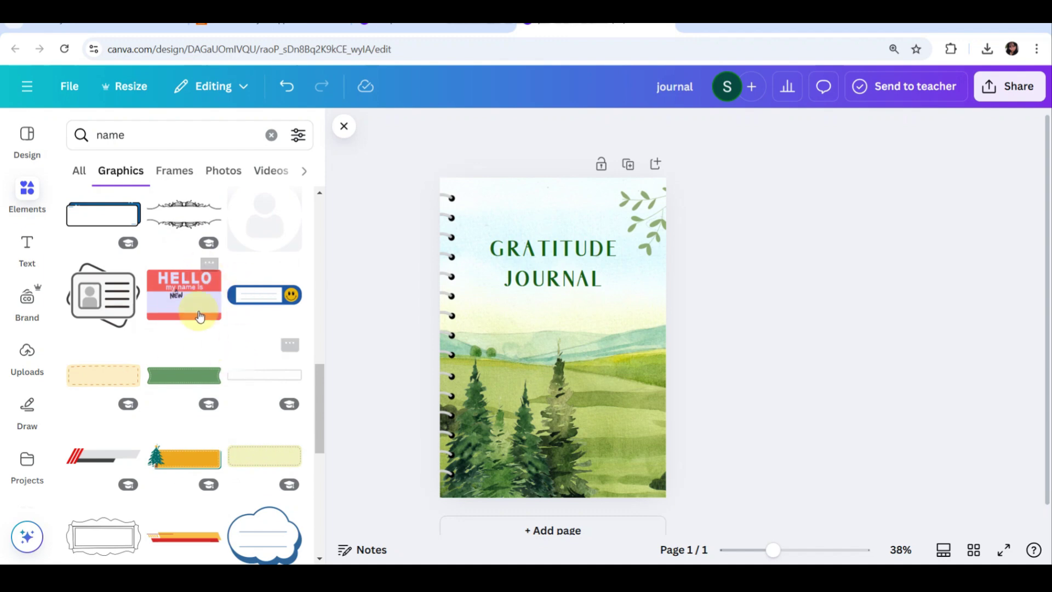
scroll(200, 317, "up", 15)
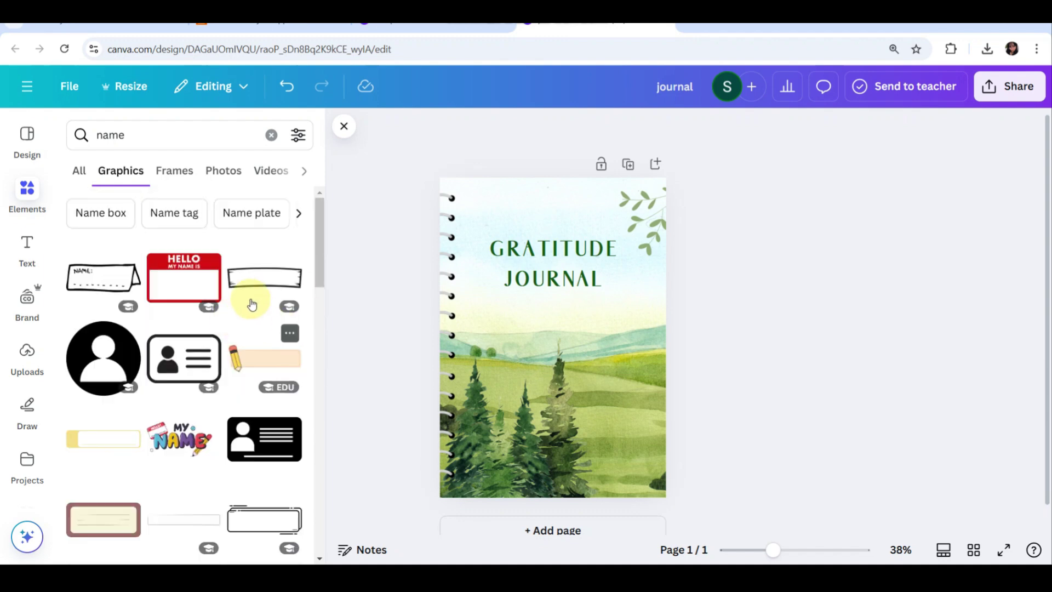
scroll(272, 466, "down", 5)
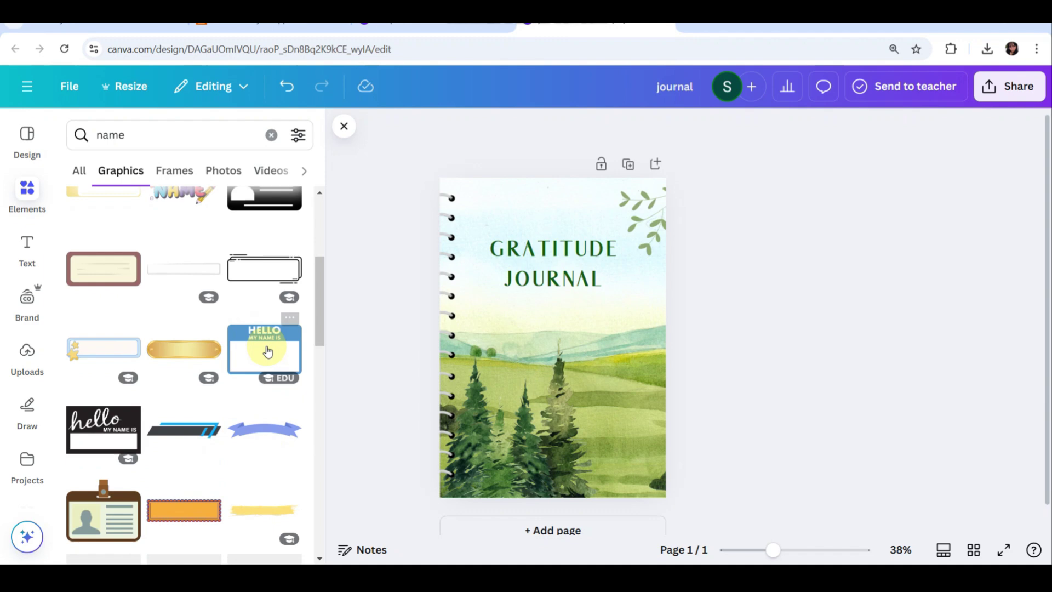
scroll(182, 274, "down", 8)
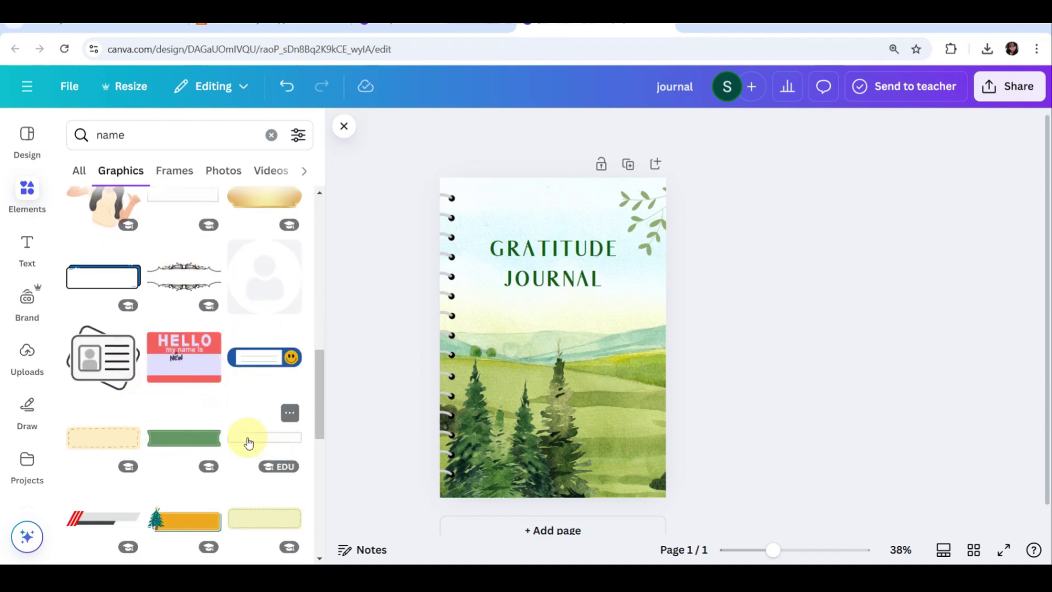
scroll(184, 443, "down", 3)
scroll(254, 469, "down", 3)
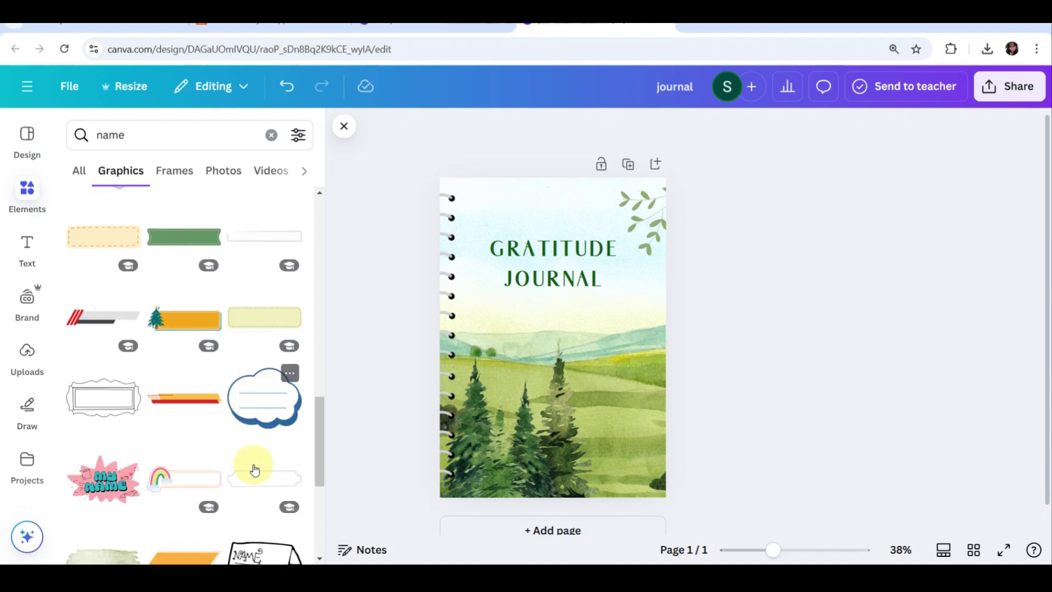
- Try the rainbow name tag low on the cover, then delete it
left_click(171, 359)
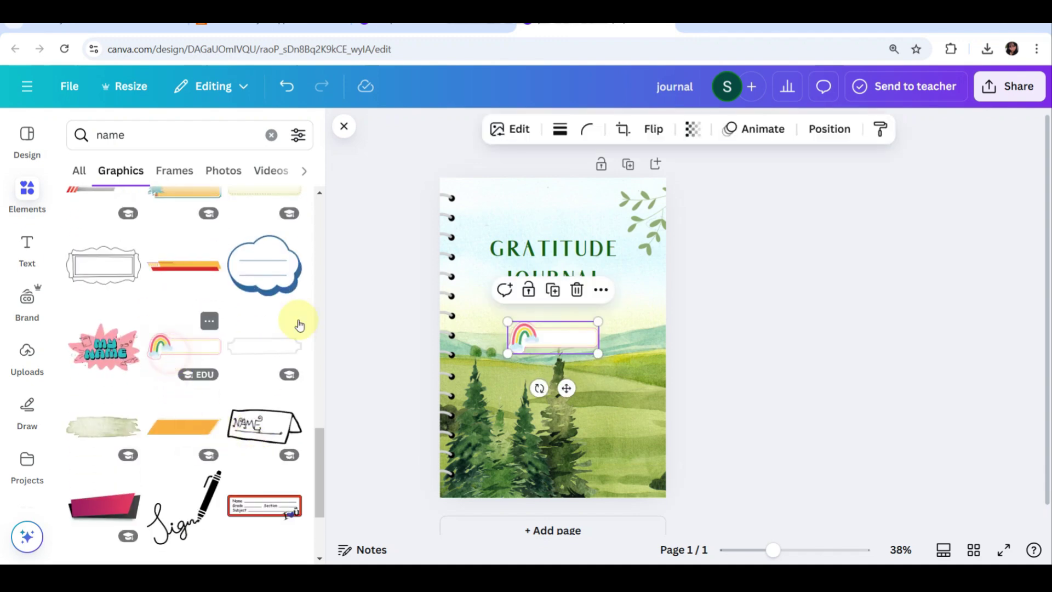
left_click_drag(547, 335, 521, 481)
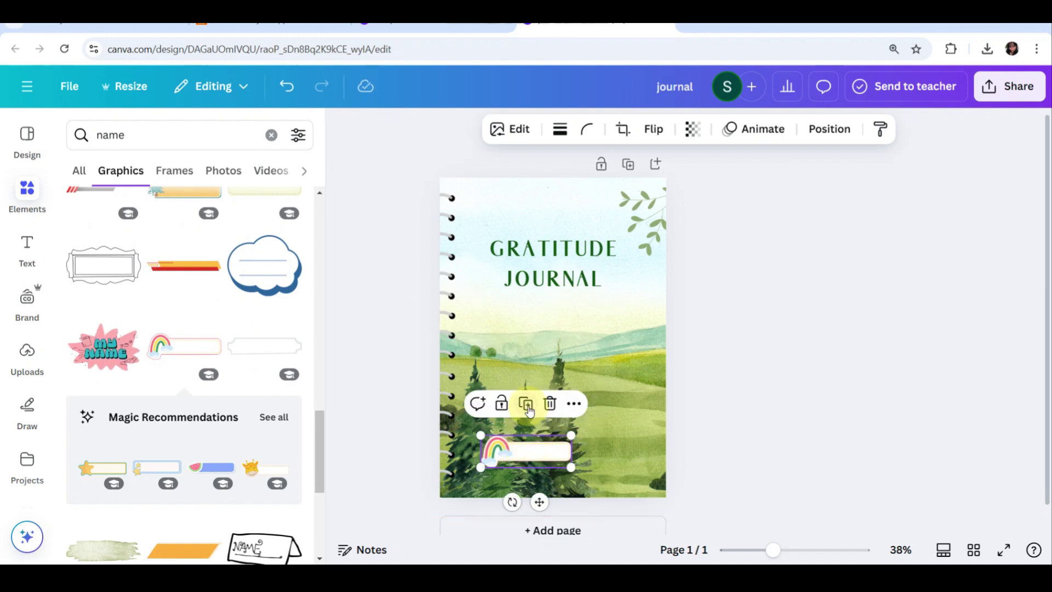
left_click(530, 408)
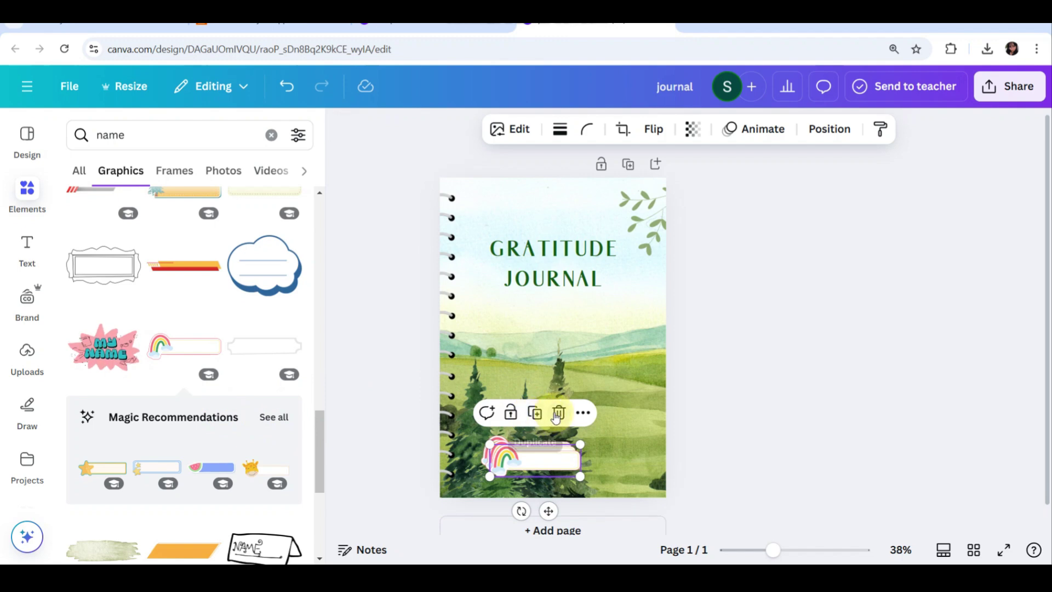
left_click(556, 417)
double_click(542, 419)
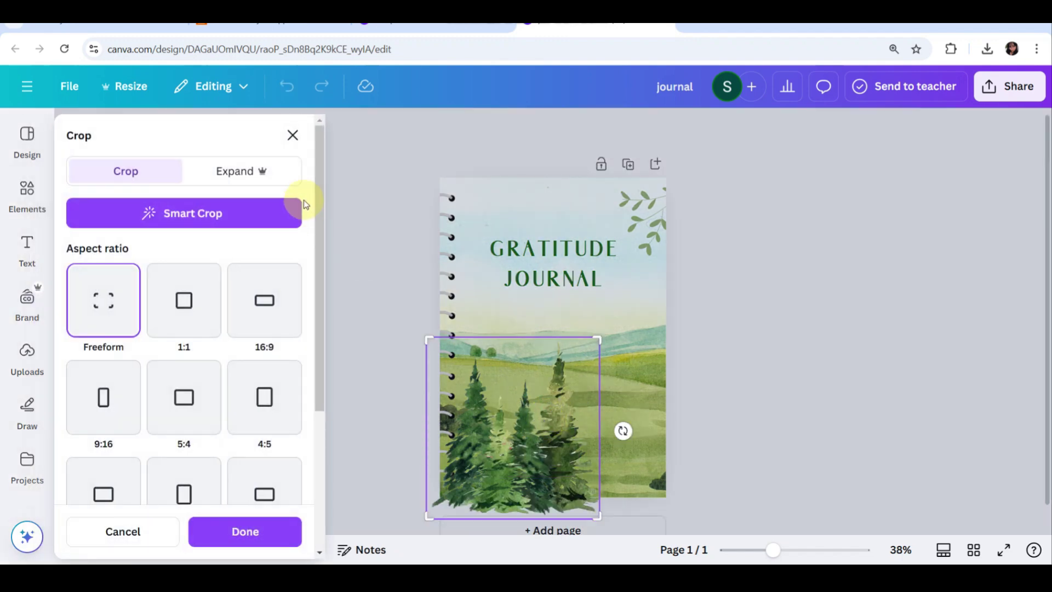
left_click(353, 149)
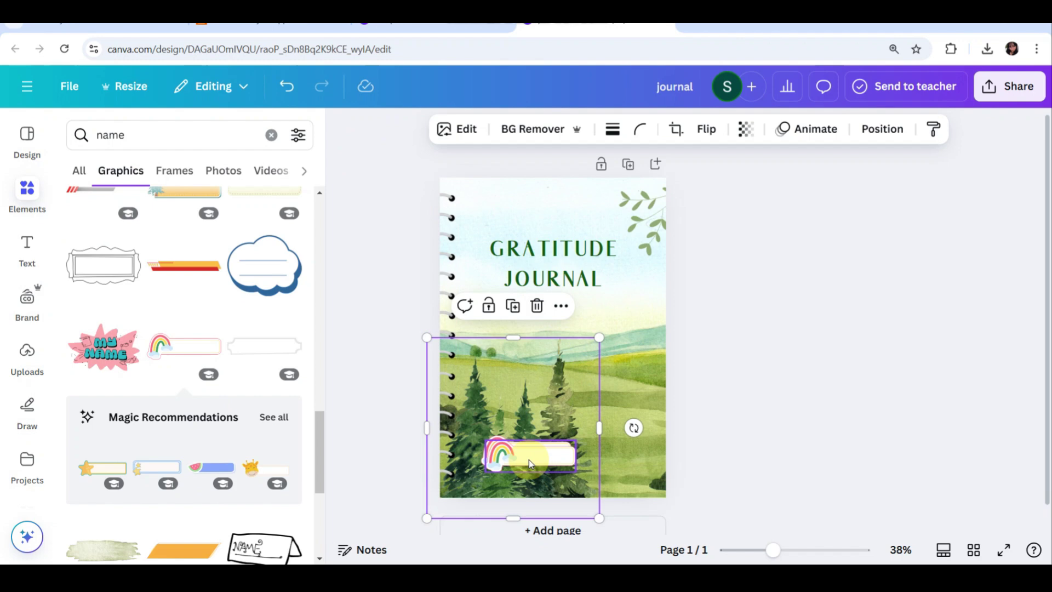
left_click(504, 459)
key("Delete")
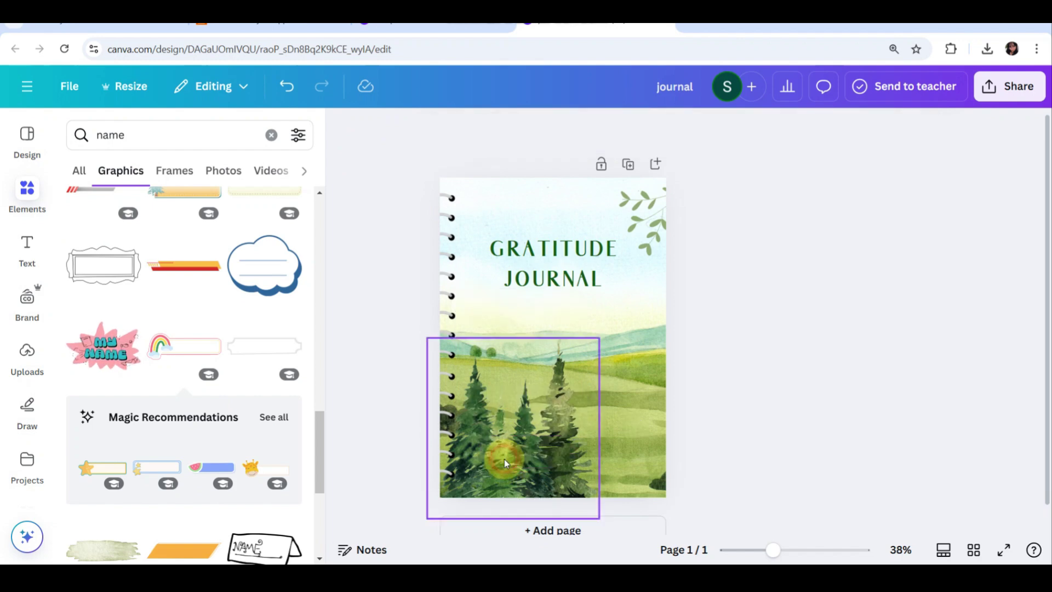
- Add the cactus name tag from the recommended graphics near the bottom of the cover
left_click(276, 423)
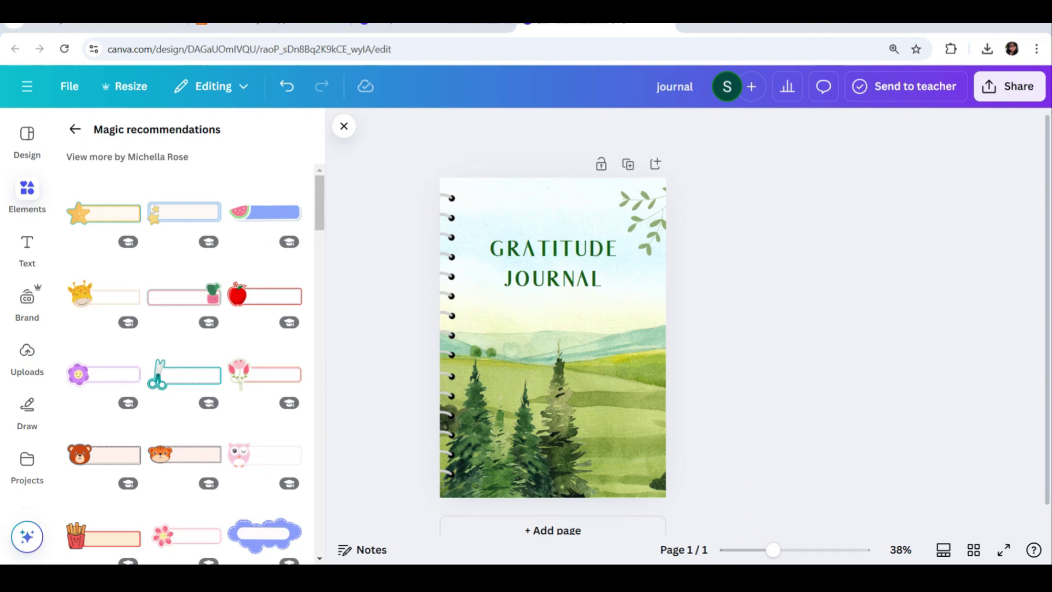
scroll(184, 328, "down", 3)
left_click(103, 282)
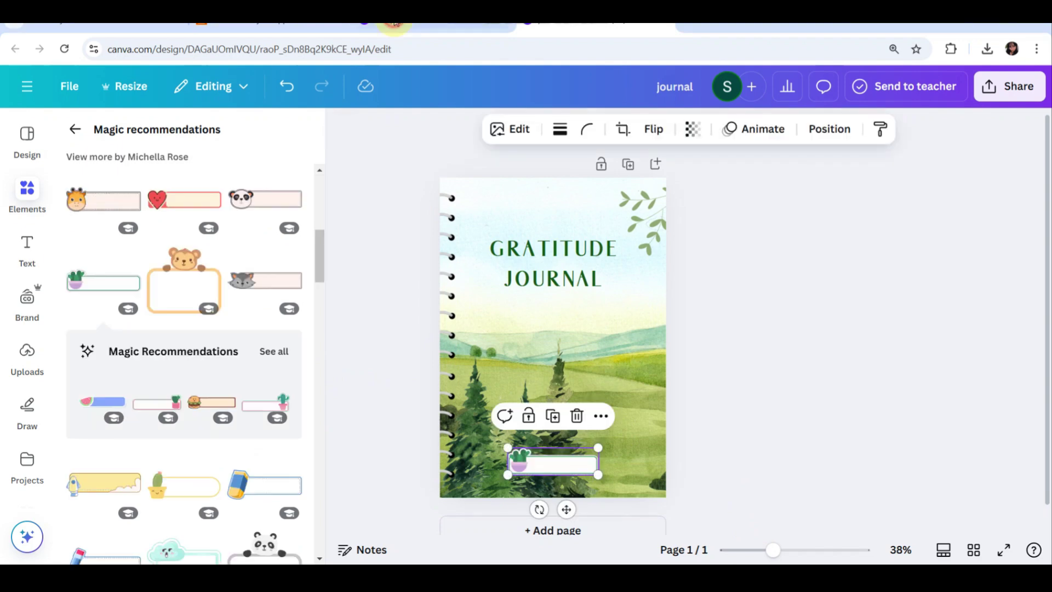
left_click(807, 349)
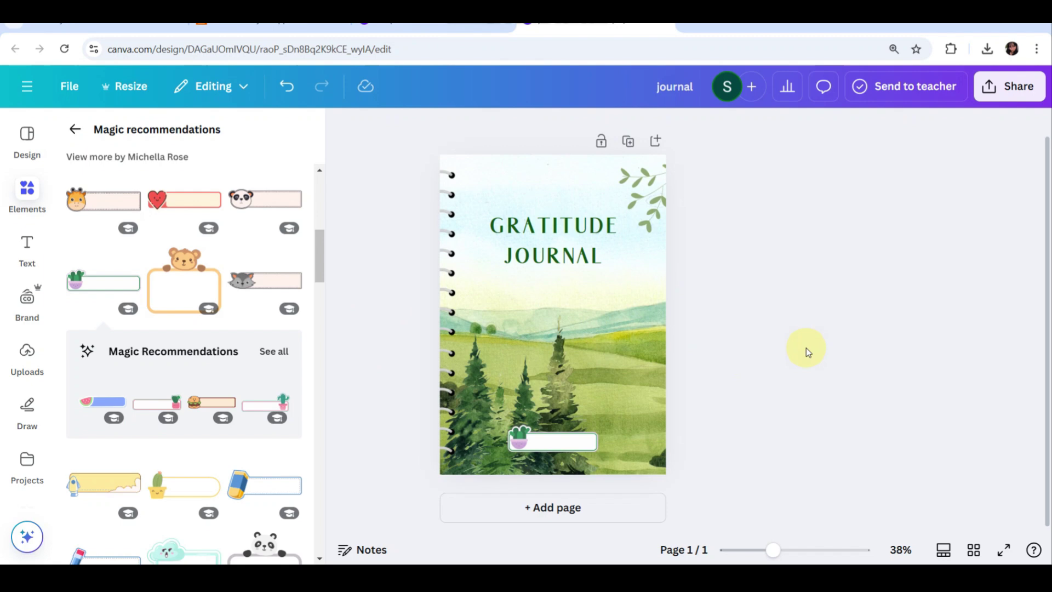
- Add a blank second page after the cover and bring up the Design panel's Templates list
left_click(549, 508)
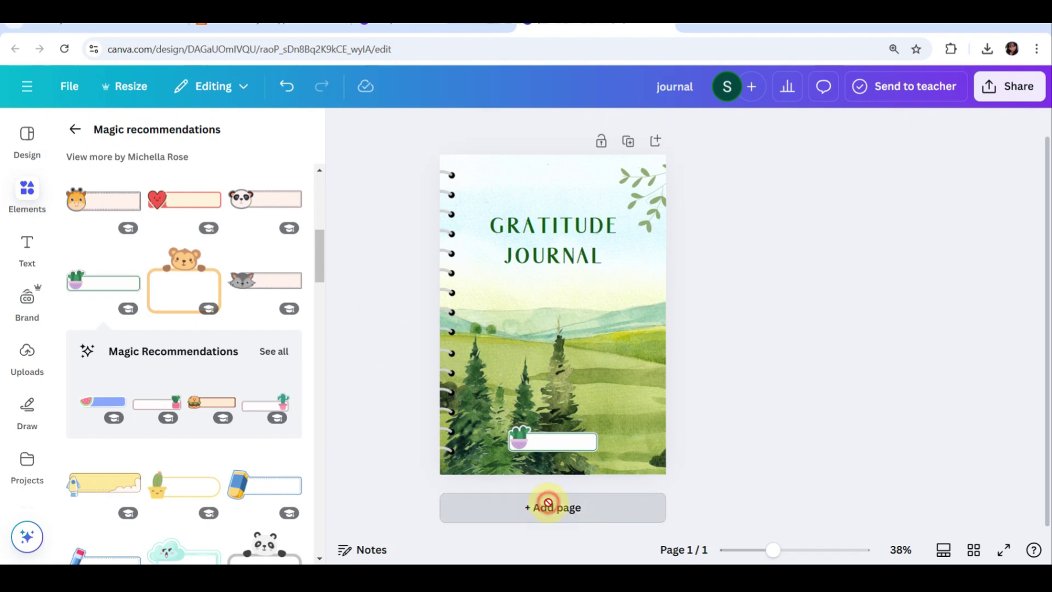
left_click(75, 133)
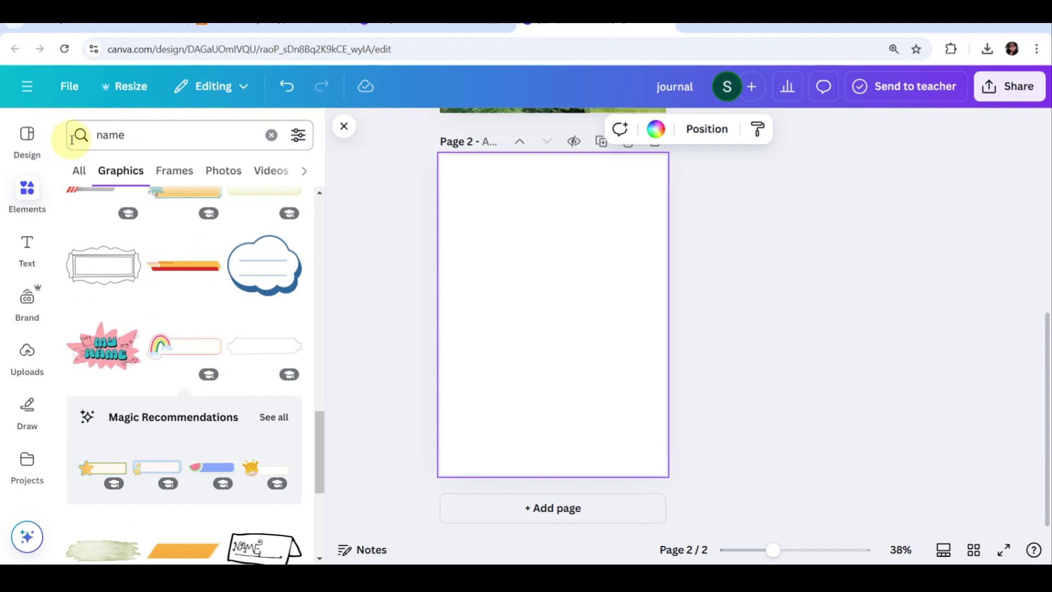
left_click(27, 137)
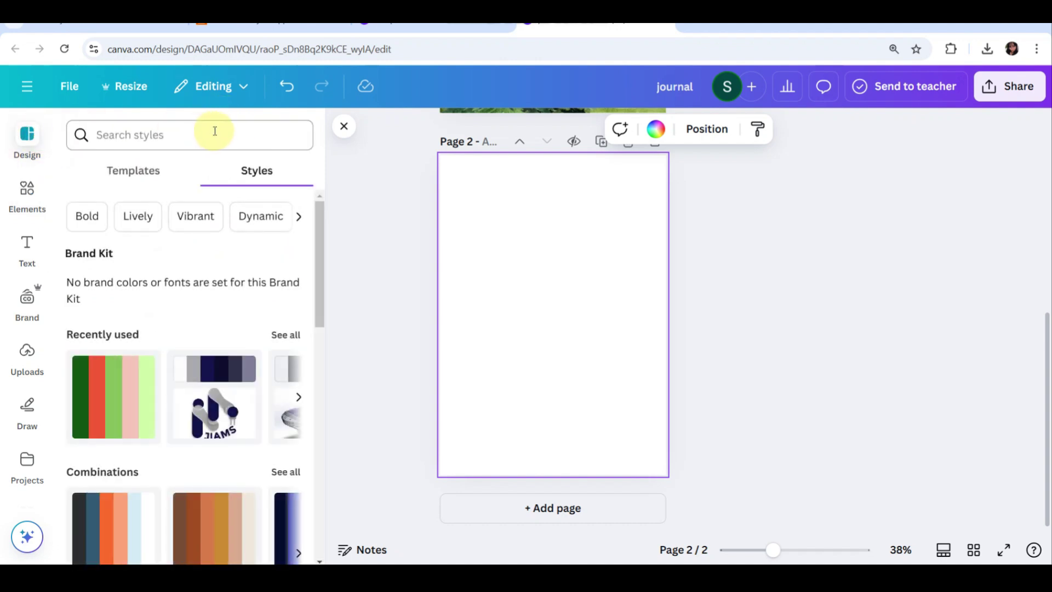
left_click(124, 183)
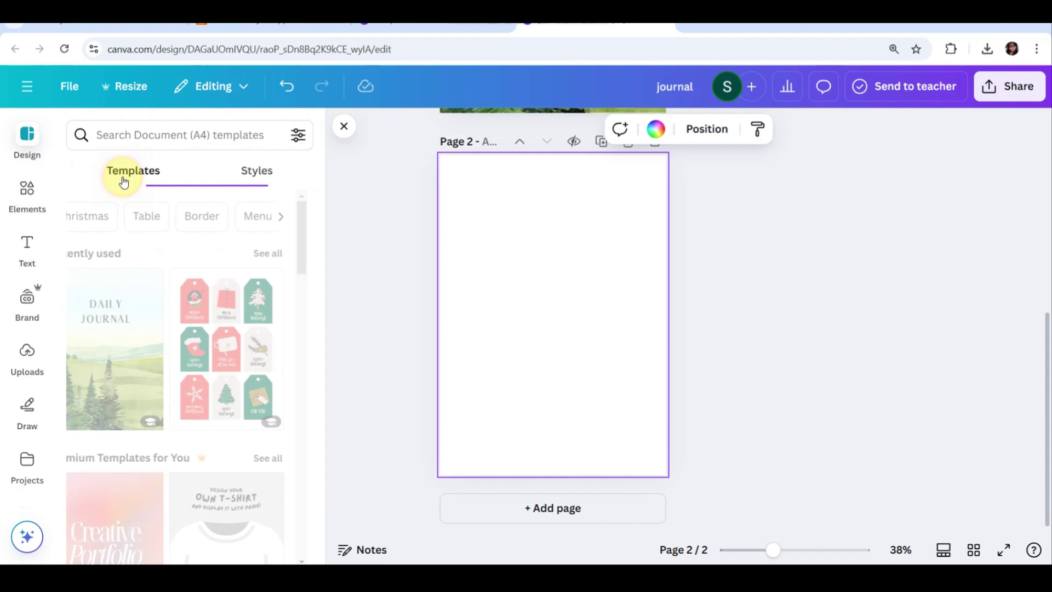
- Search templates for 'journal', pick the 'journal pages' suggestion and browse the results
left_click(243, 133)
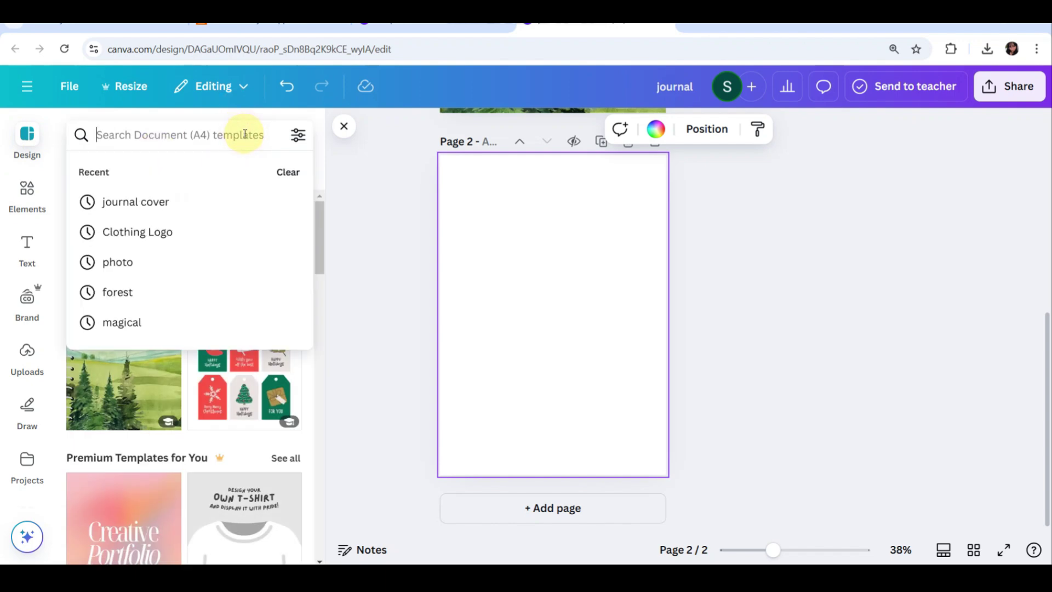
type("journal")
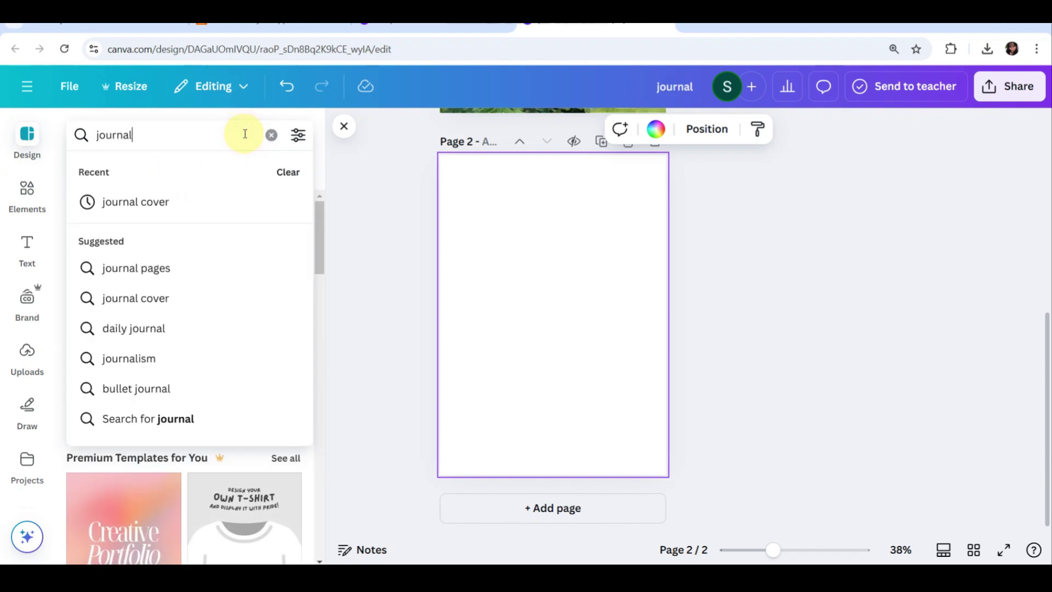
left_click(106, 268)
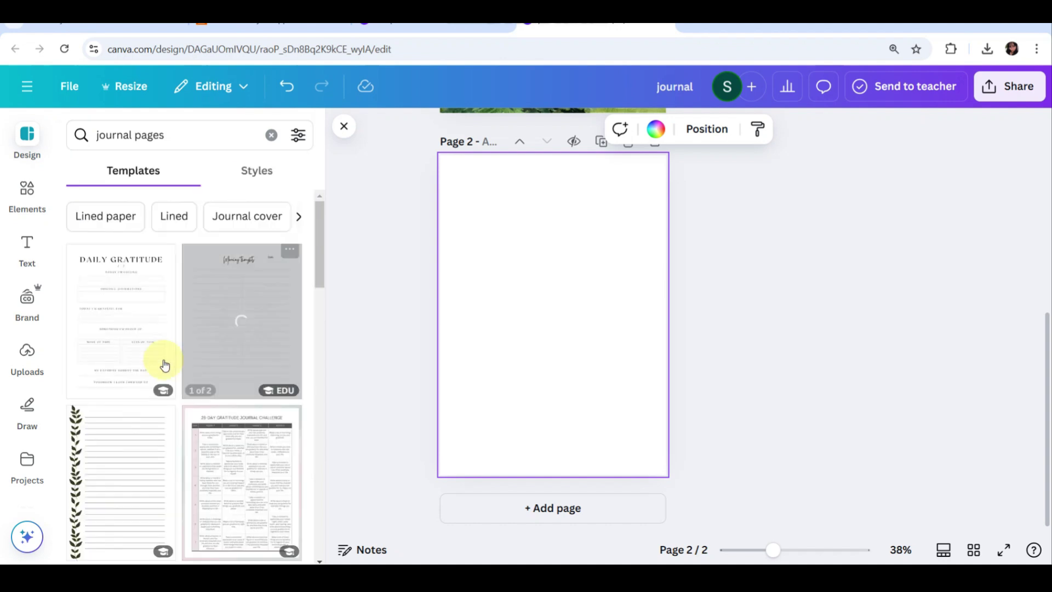
scroll(179, 356, "down", 6)
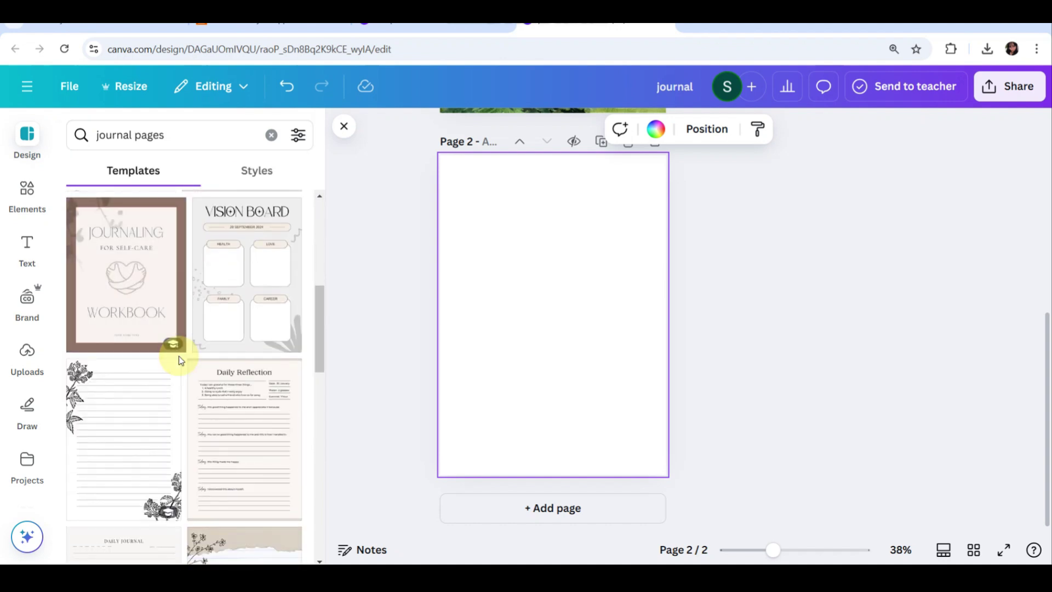
scroll(167, 424, "down", 3)
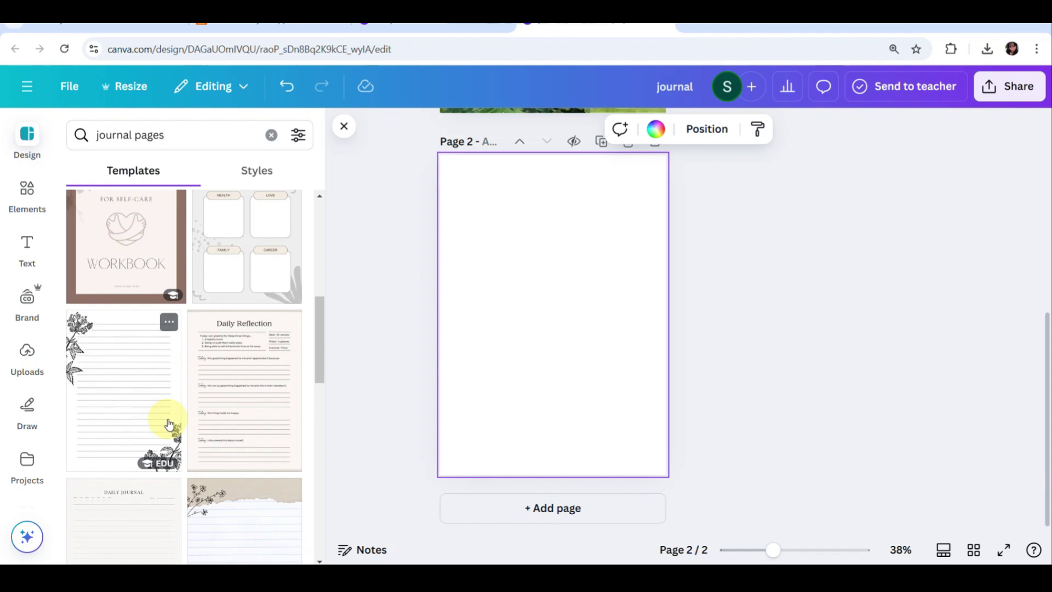
scroll(169, 425, "down", 2)
scroll(169, 425, "down", 6)
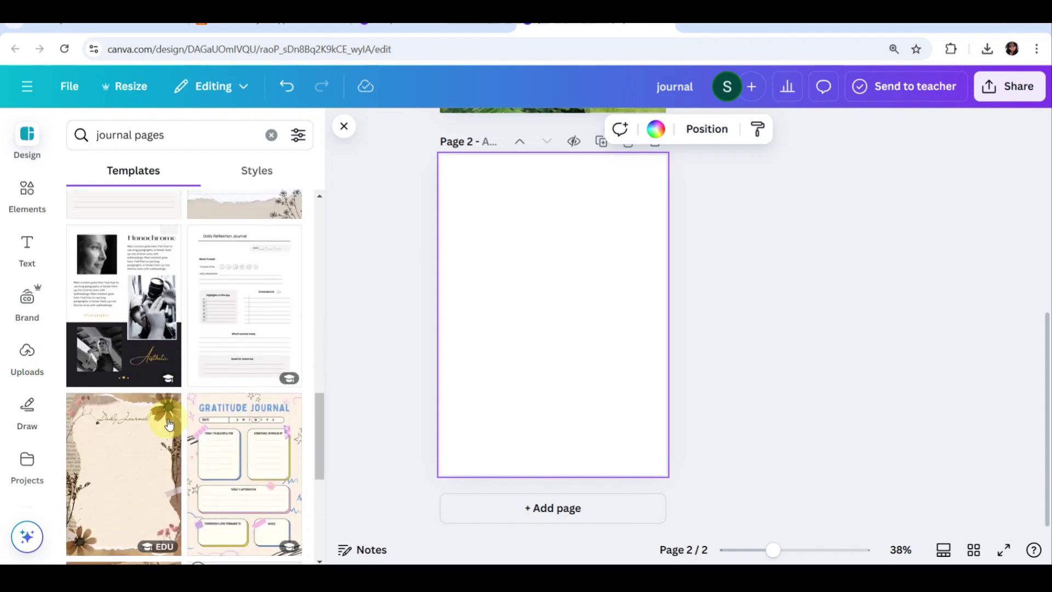
scroll(169, 424, "down", 10)
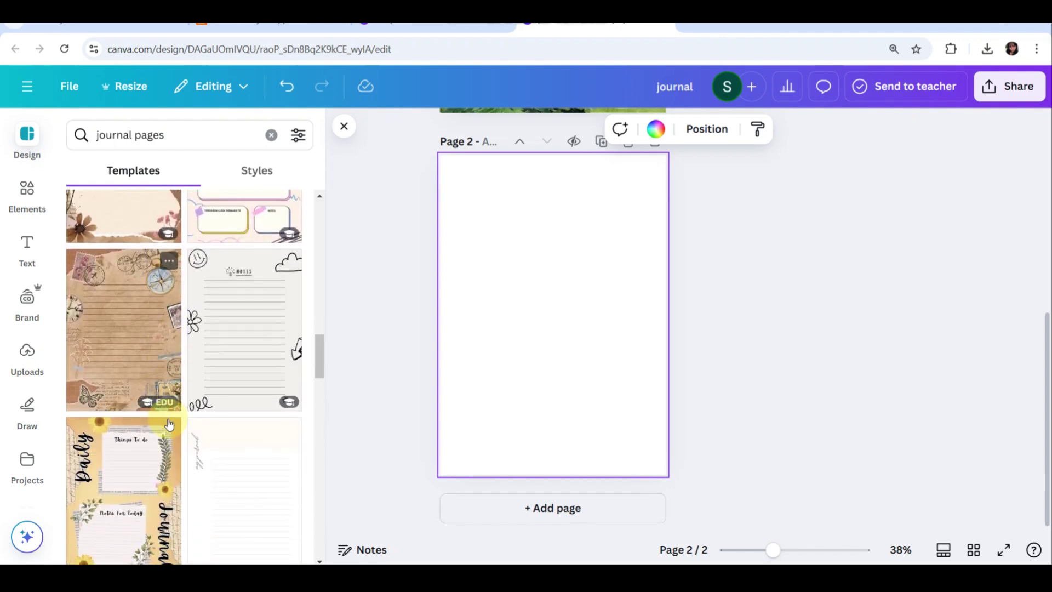
scroll(169, 425, "down", 3)
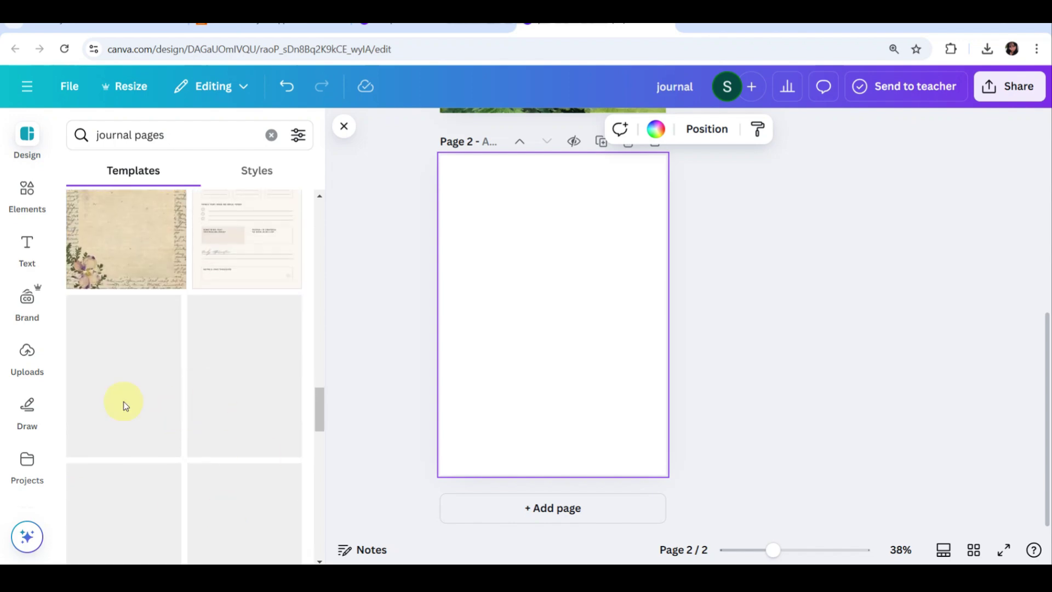
scroll(199, 383, "down", 2)
scroll(196, 409, "down", 5)
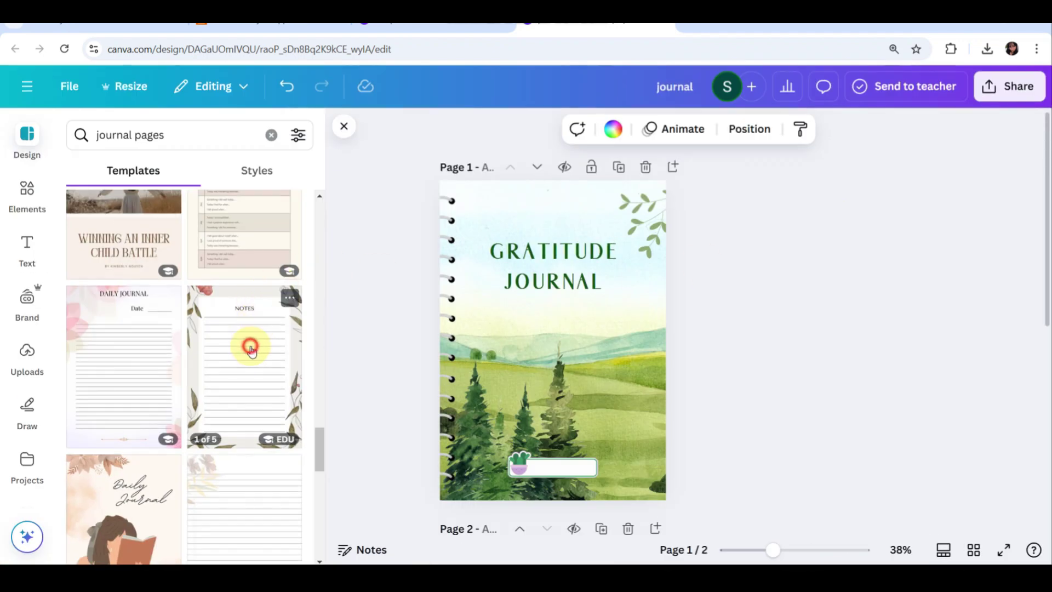
- Open the Beige and Green Floral Journal Notes template set and scroll through its related pages
left_click(251, 347)
scroll(167, 427, "down", 3)
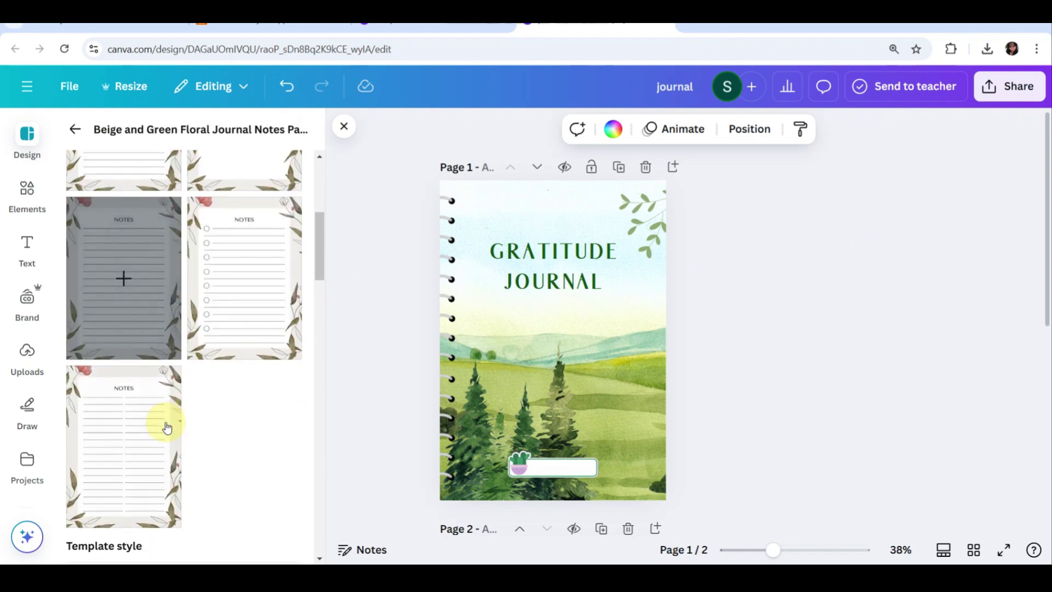
scroll(167, 428, "down", 7)
scroll(157, 429, "down", 12)
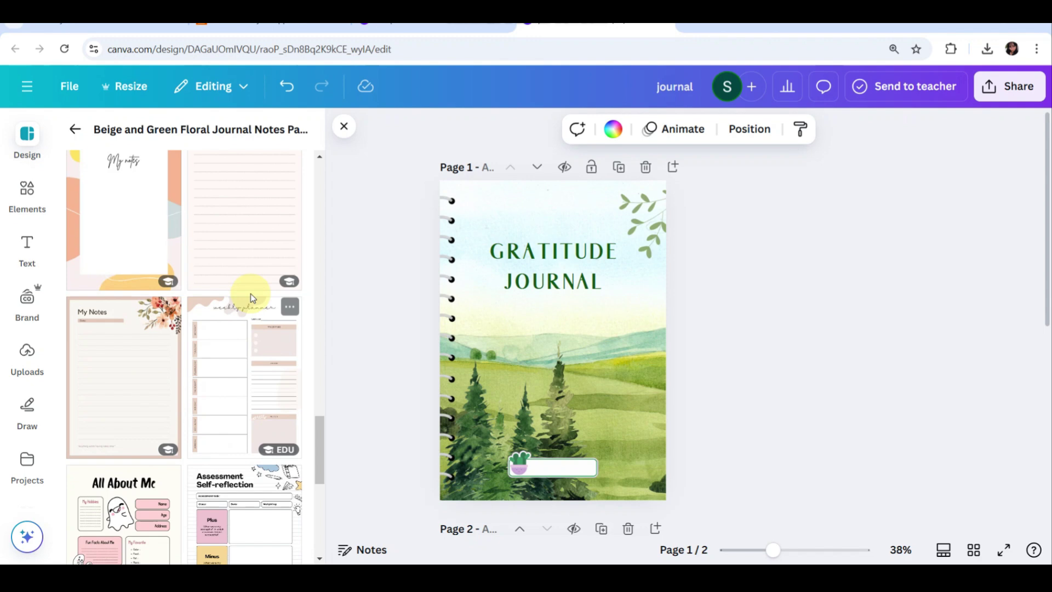
scroll(171, 339, "down", 3)
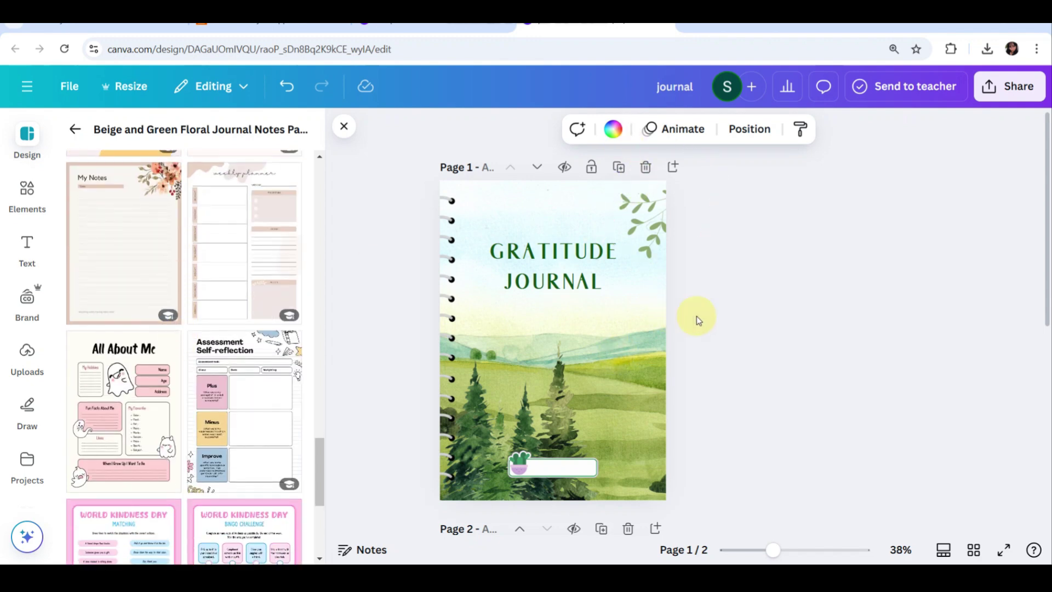
scroll(749, 329, "down", 5)
scroll(749, 331, "down", 2)
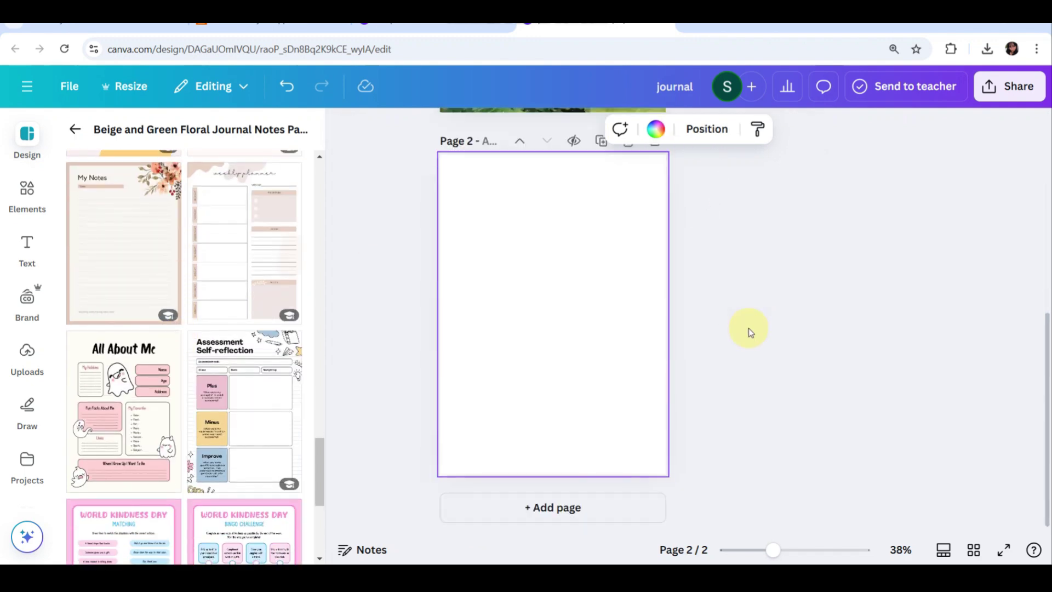
scroll(207, 398, "down", 5)
scroll(207, 400, "up", 4)
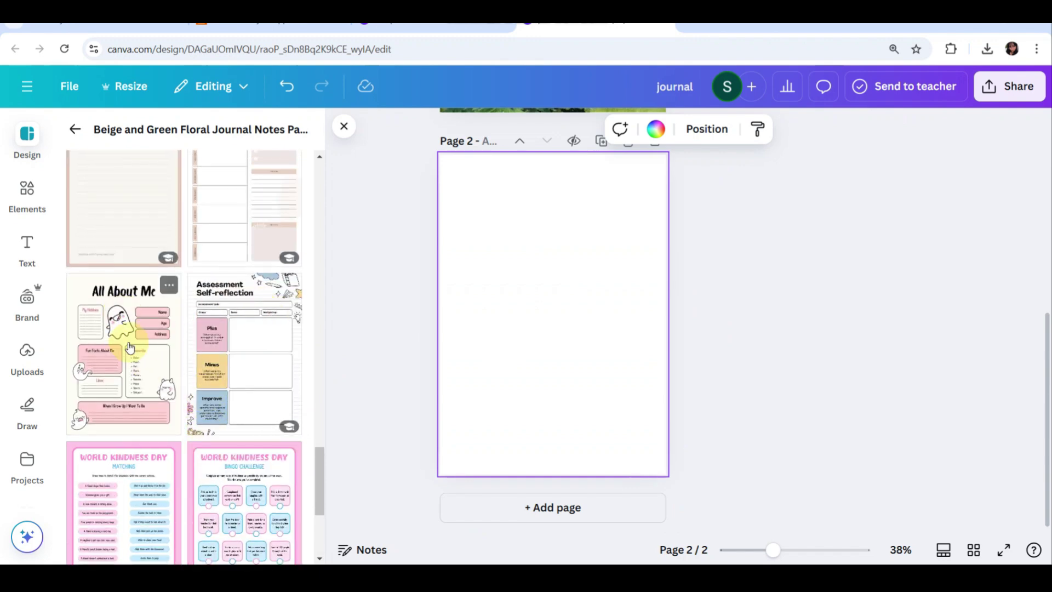
scroll(129, 347, "down", 10)
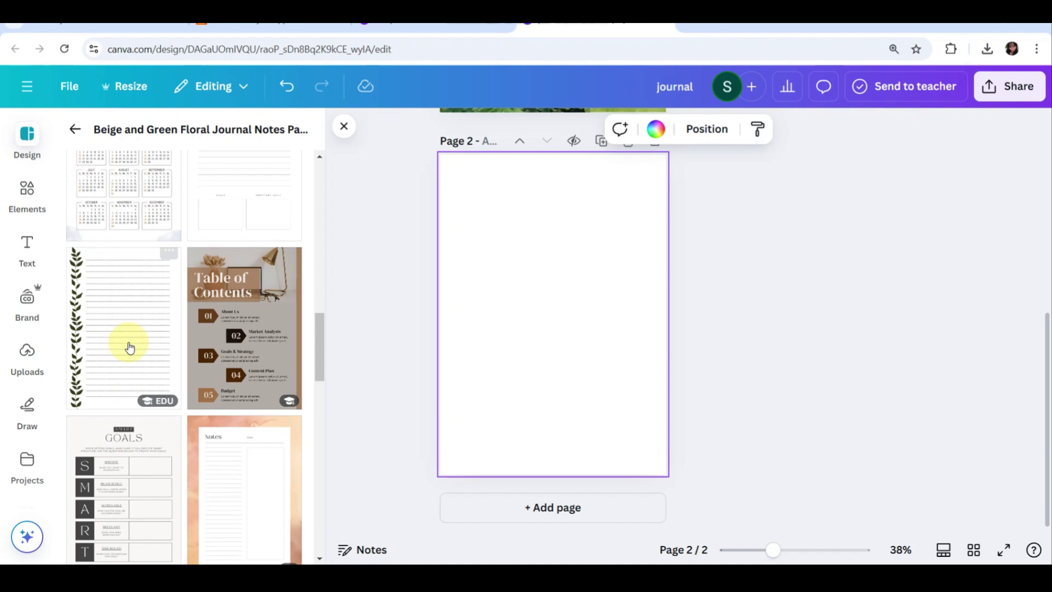
scroll(130, 346, "down", 10)
scroll(115, 434, "down", 4)
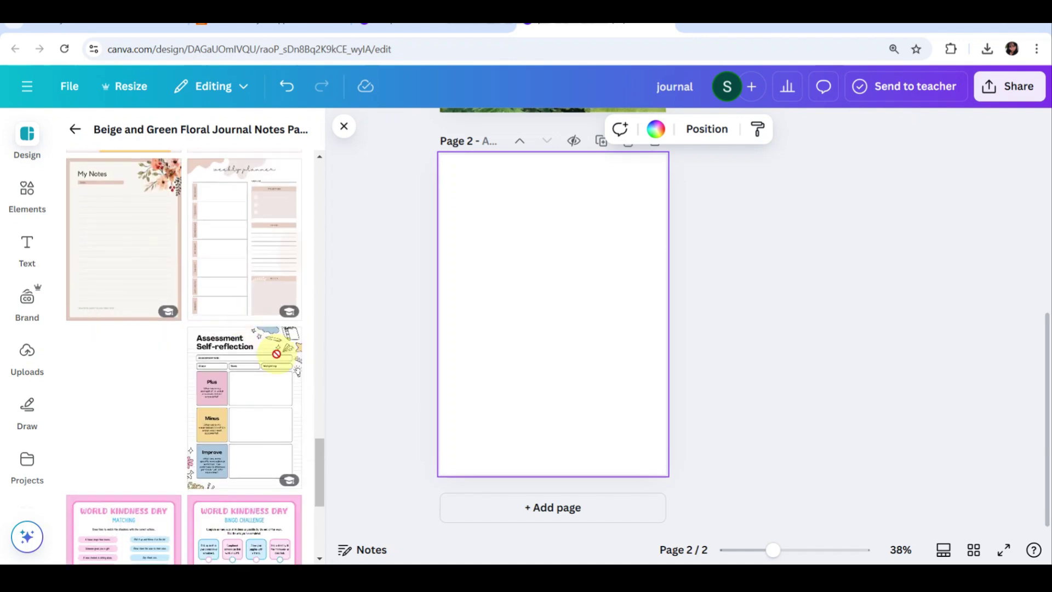
- Apply the All About Me worksheet template to page 2
left_click(111, 414)
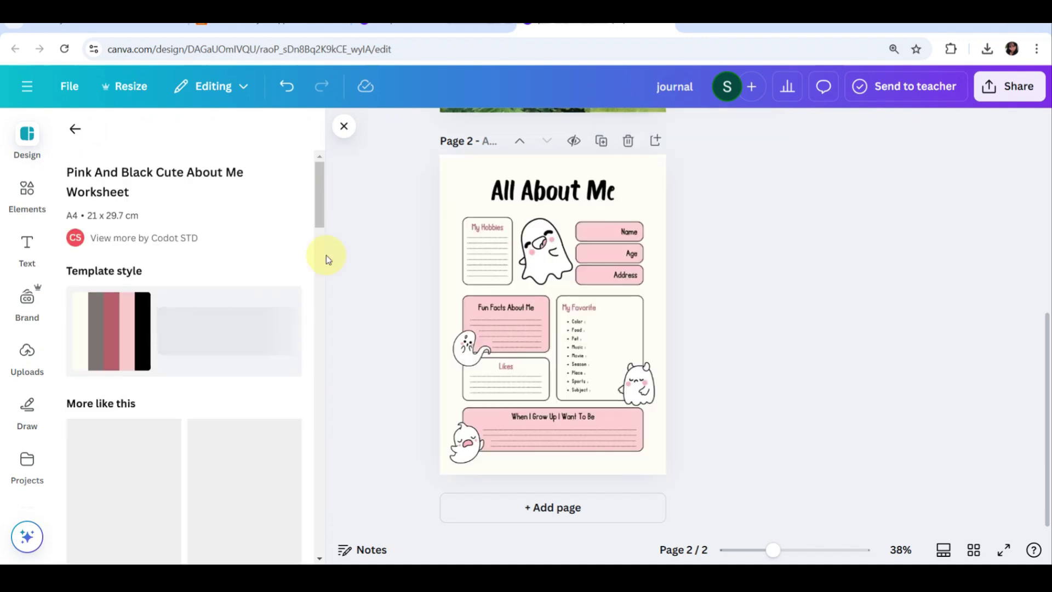
scroll(177, 409, "down", 3)
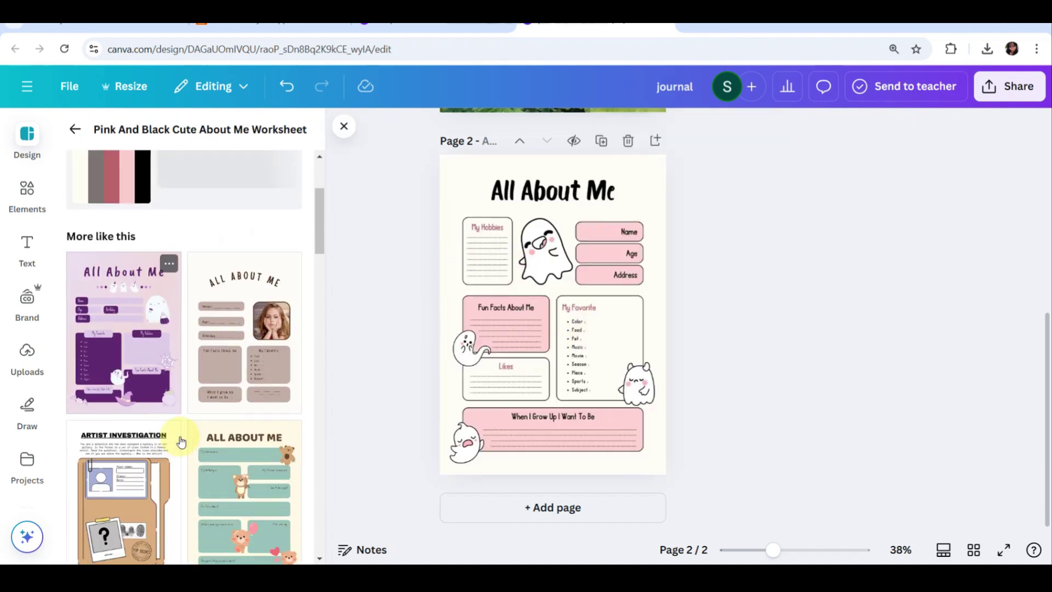
left_click(564, 279)
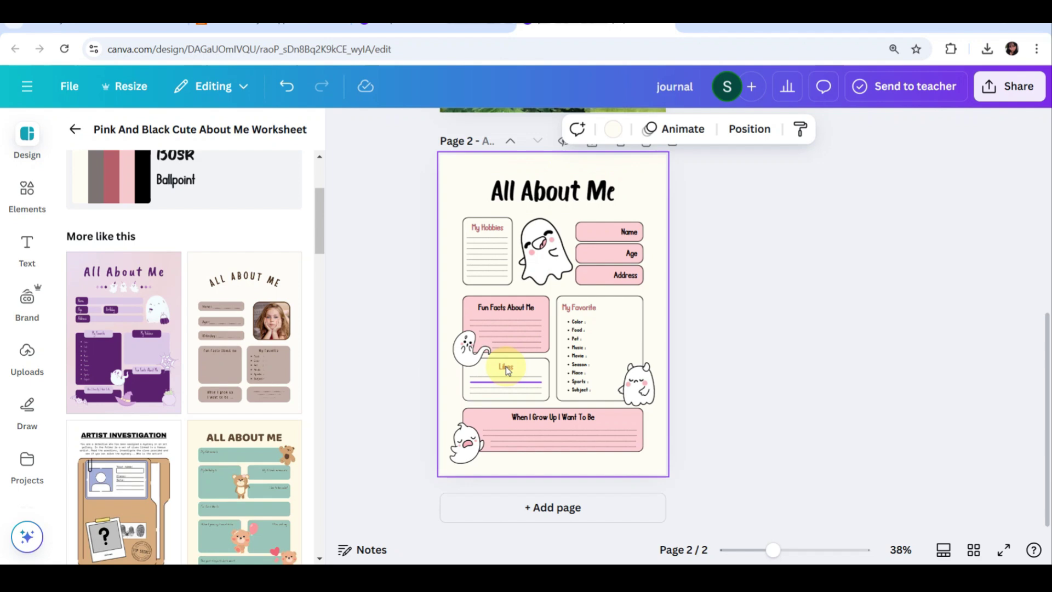
left_click(770, 295)
- Delete the All About Me page and go back to the journal pages results
scroll(618, 182, "up", 2)
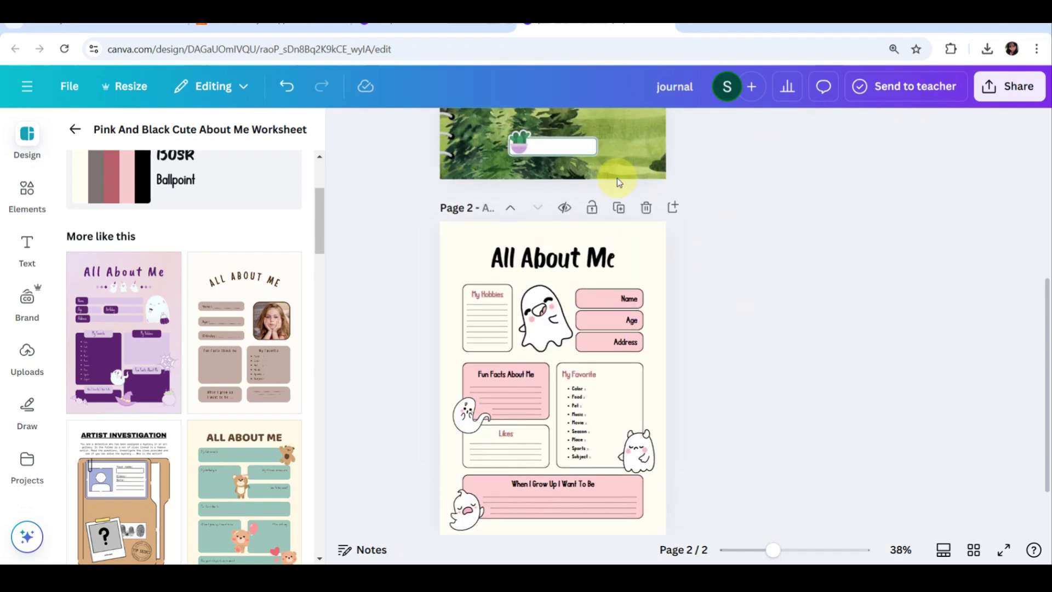
scroll(646, 210, "up", 3)
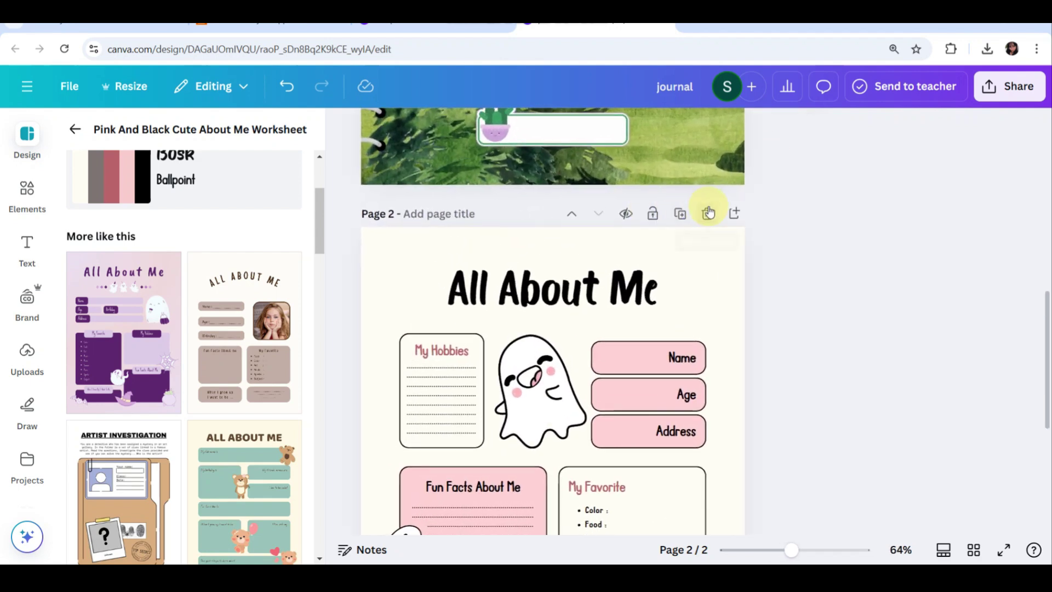
left_click(707, 212)
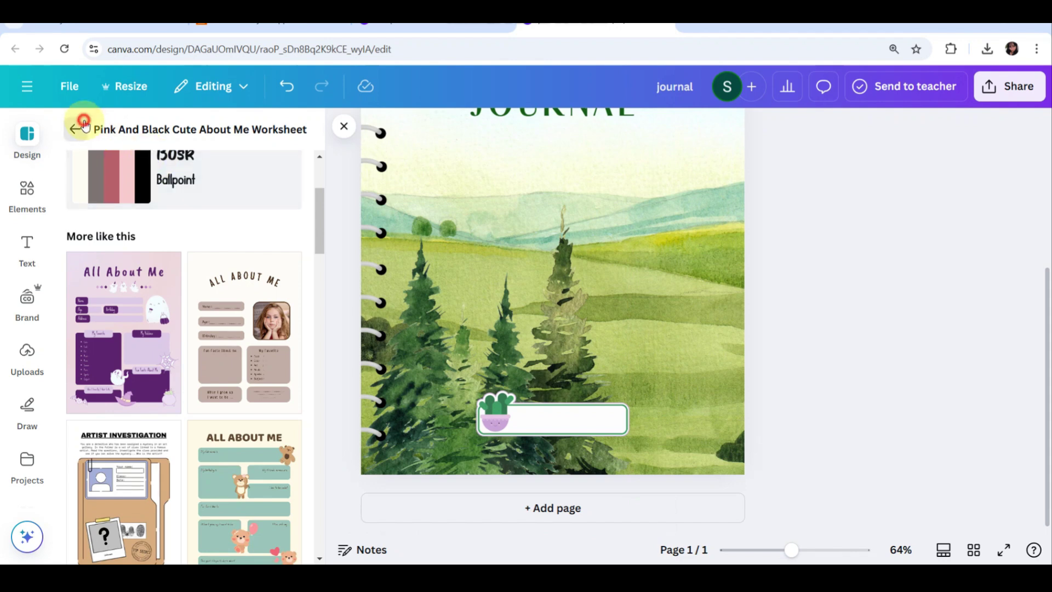
left_click(83, 124)
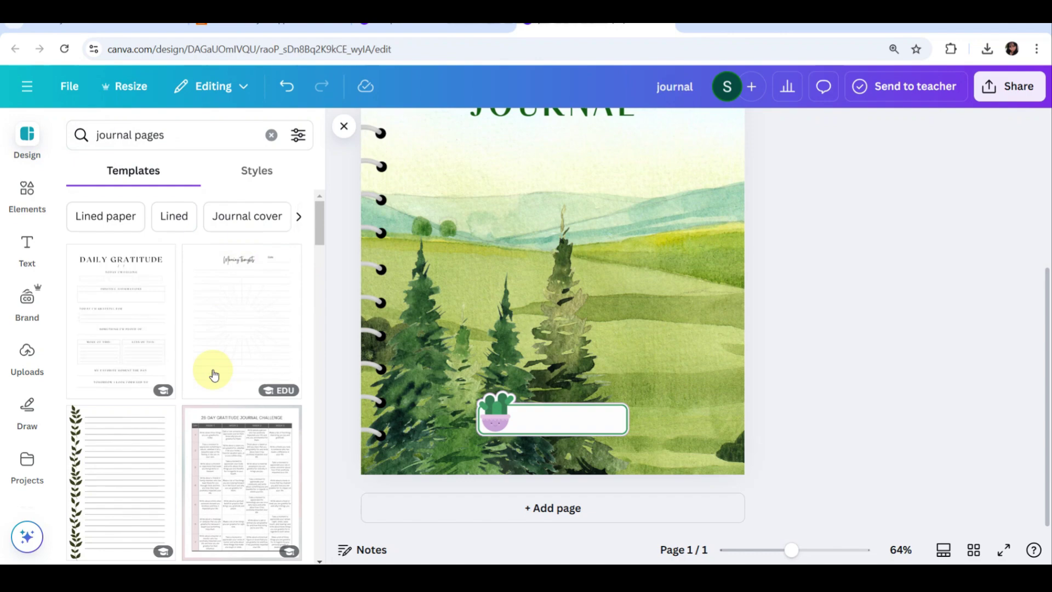
- Preview the leafy lined notes and floral page border templates, declining to add either as a page
scroll(141, 469, "down", 5)
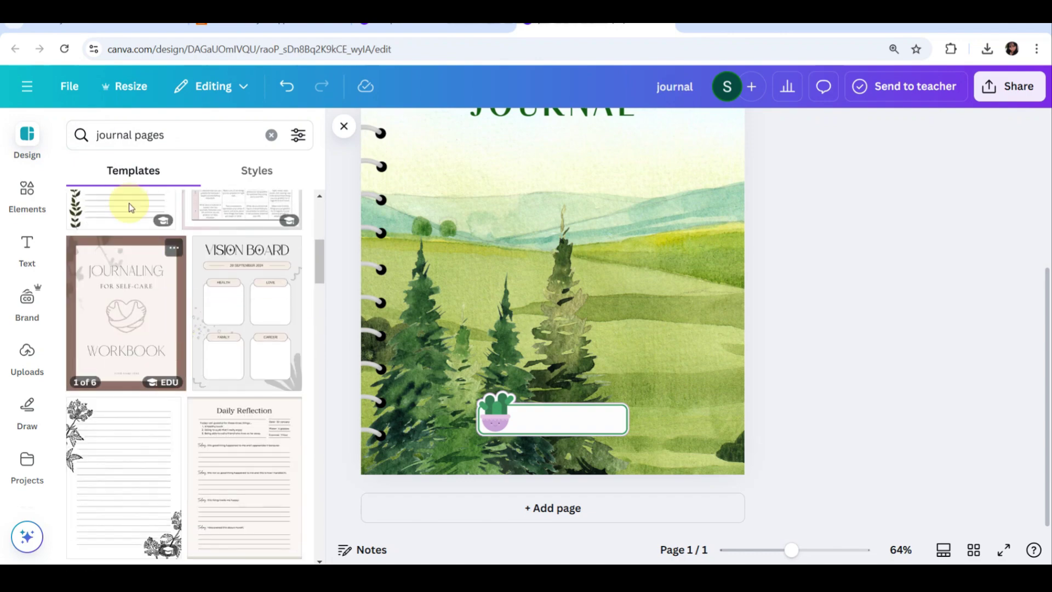
scroll(135, 277, "up", 2)
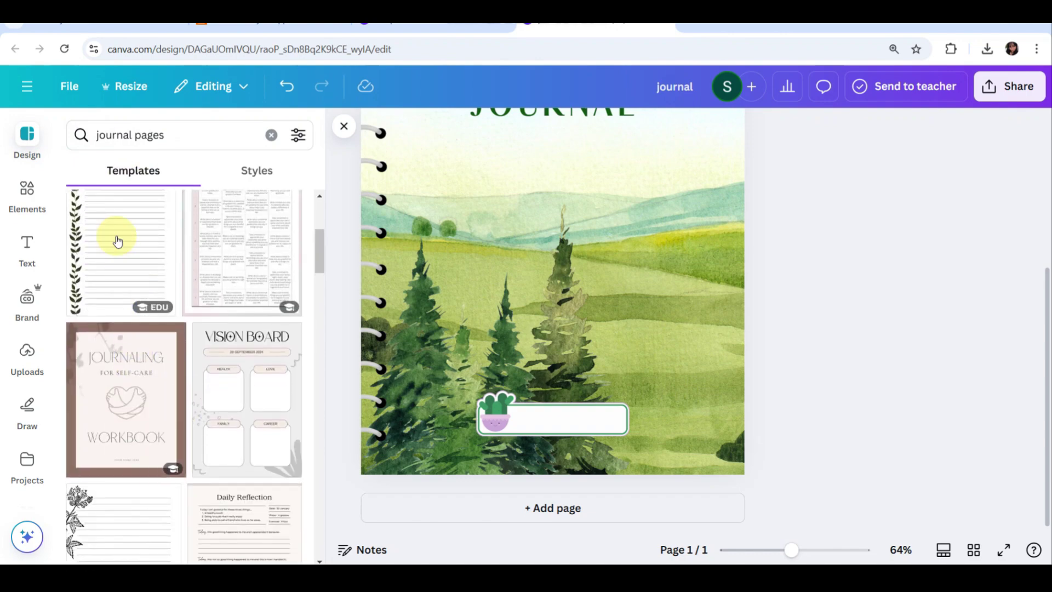
left_click(228, 132)
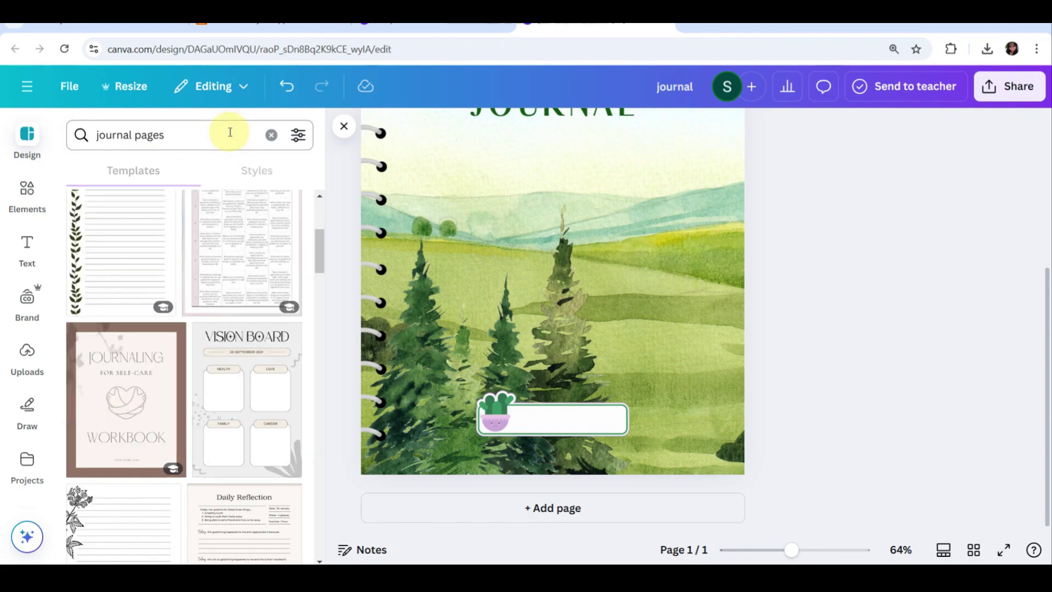
scroll(200, 276, "down", 6)
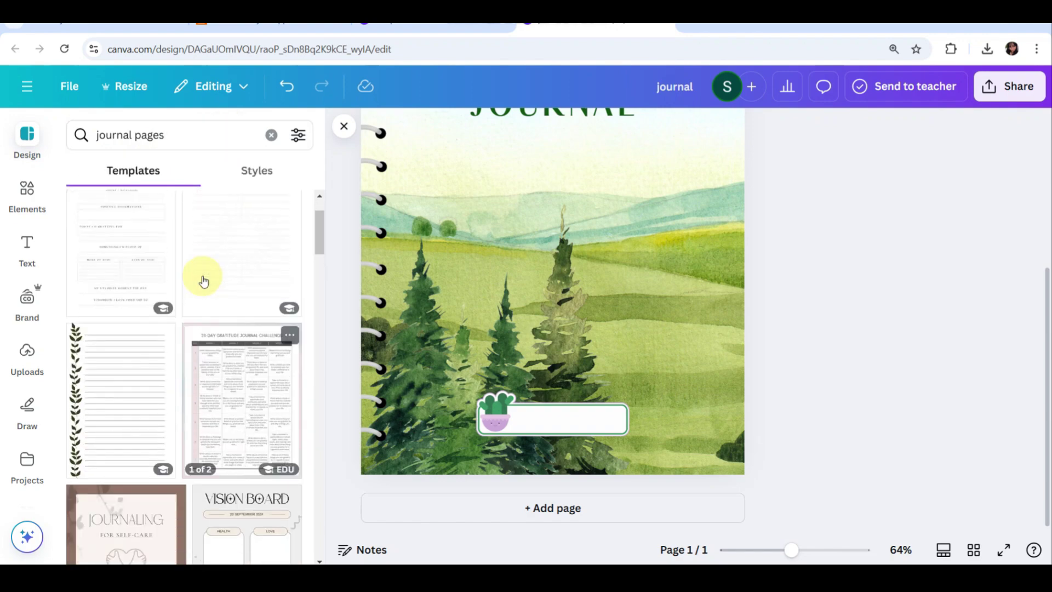
left_click(76, 365)
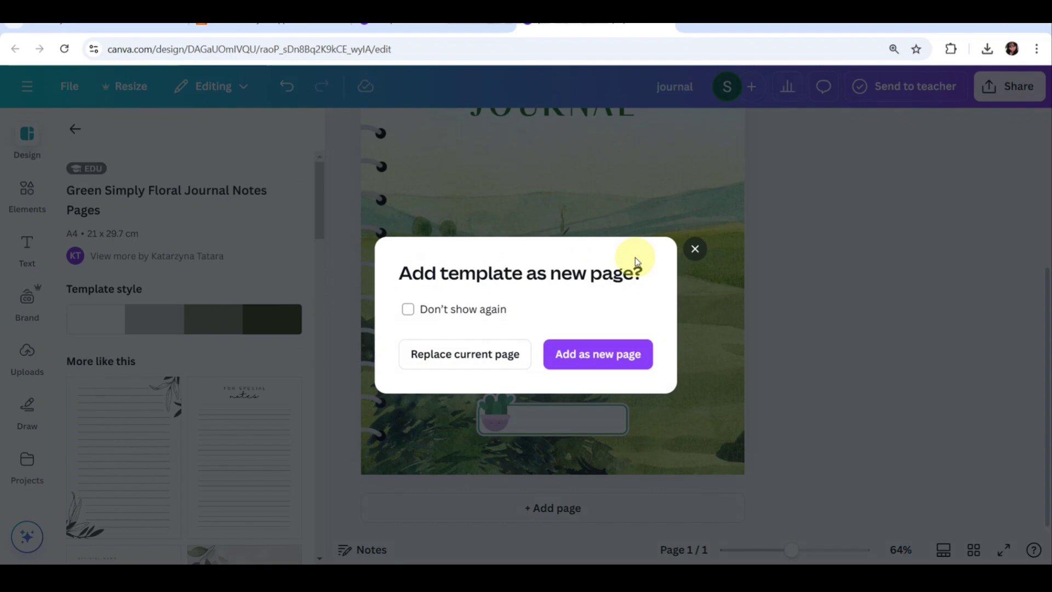
left_click(694, 250)
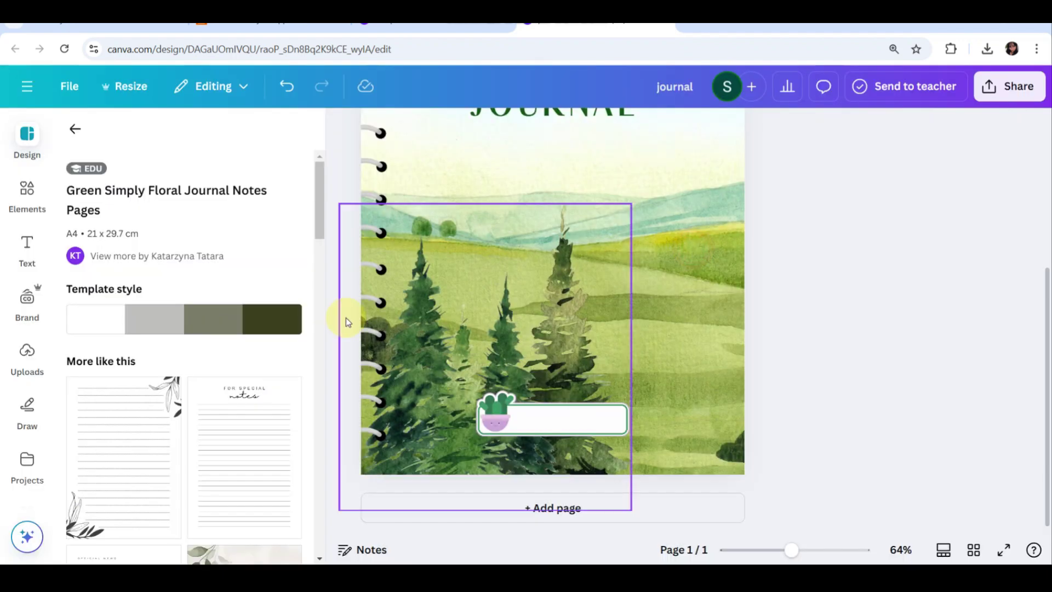
scroll(213, 380, "down", 5)
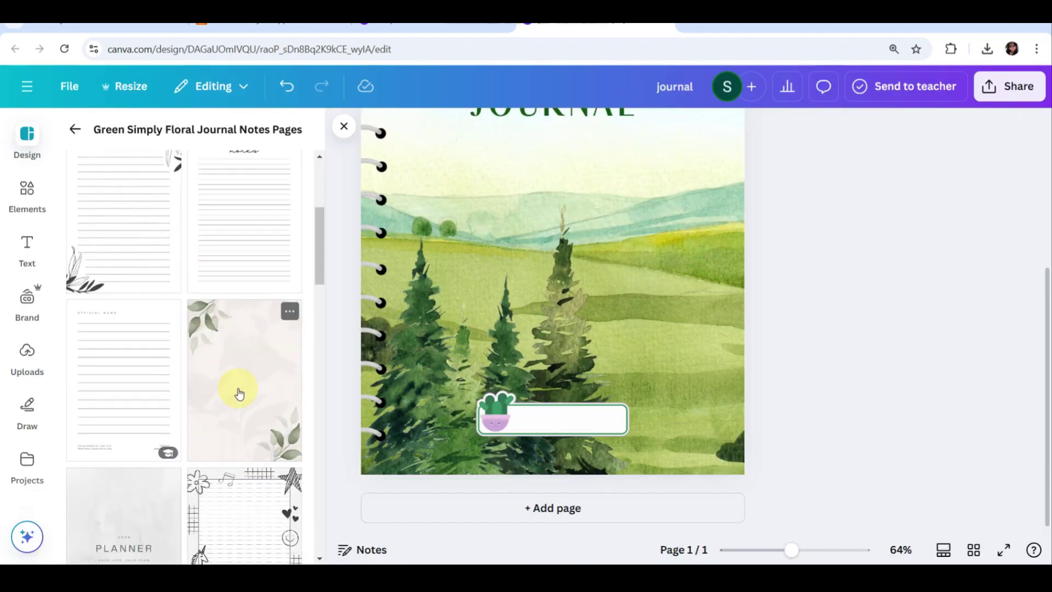
left_click(83, 197)
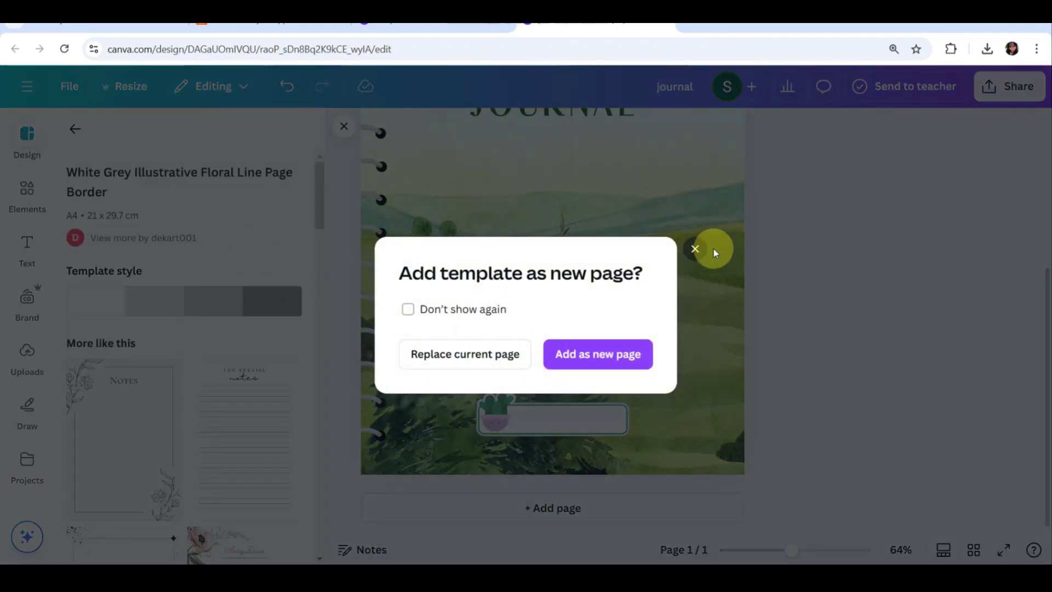
left_click(694, 250)
scroll(208, 314, "down", 5)
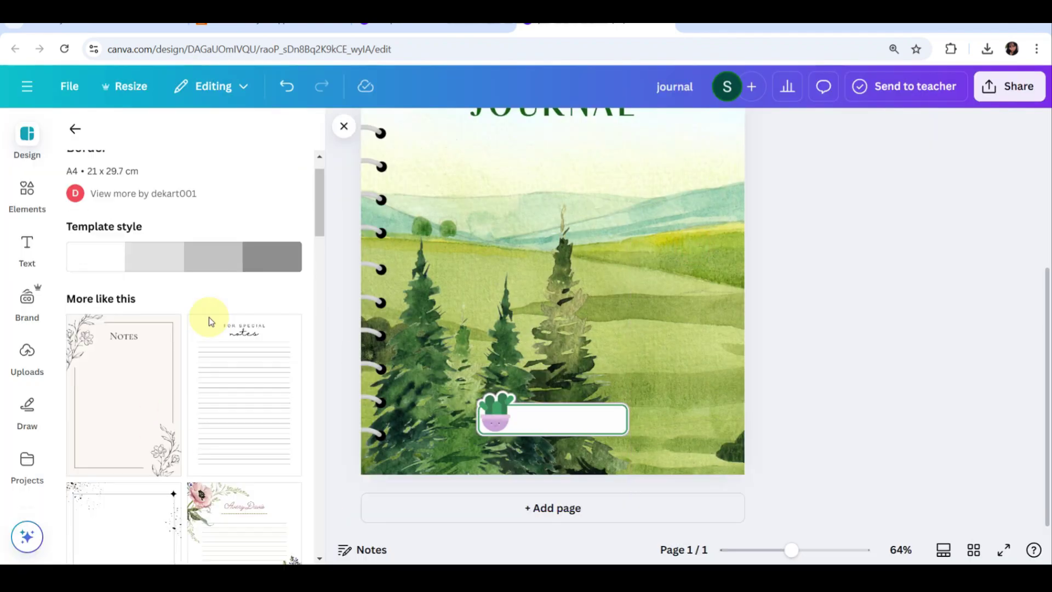
left_click_drag(261, 396, 444, 460)
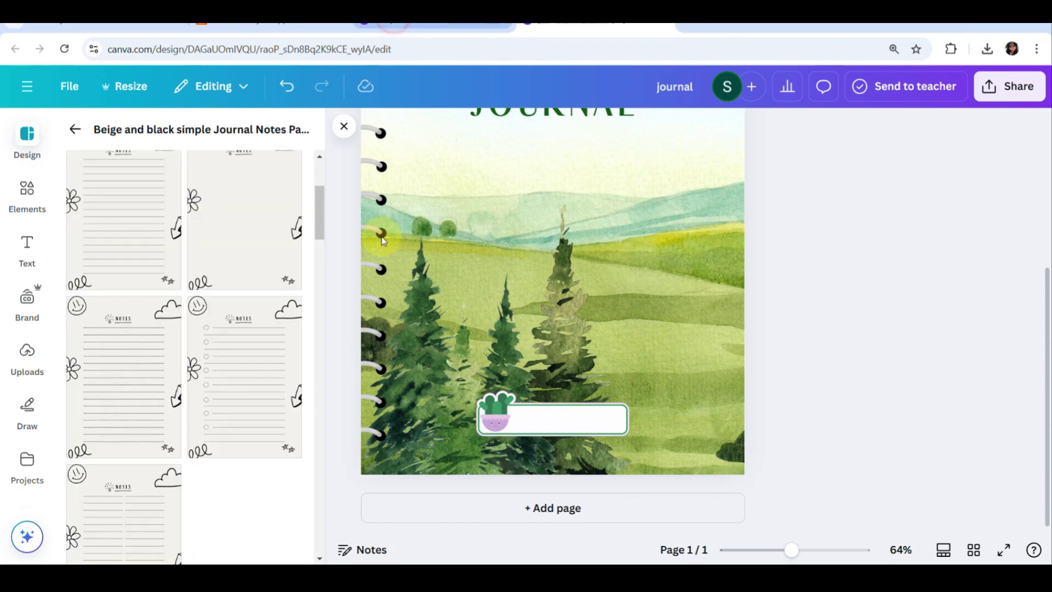
- Open the Beige and black Journal Notes set and cancel replacing the cover with all 5 pages
scroll(165, 199, "up", 5)
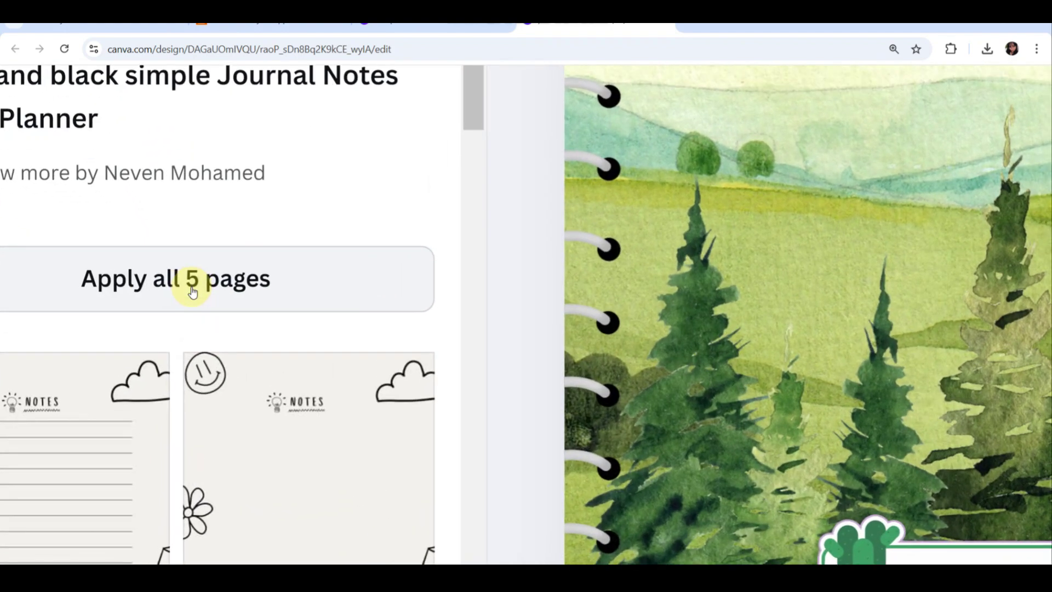
left_click(191, 291)
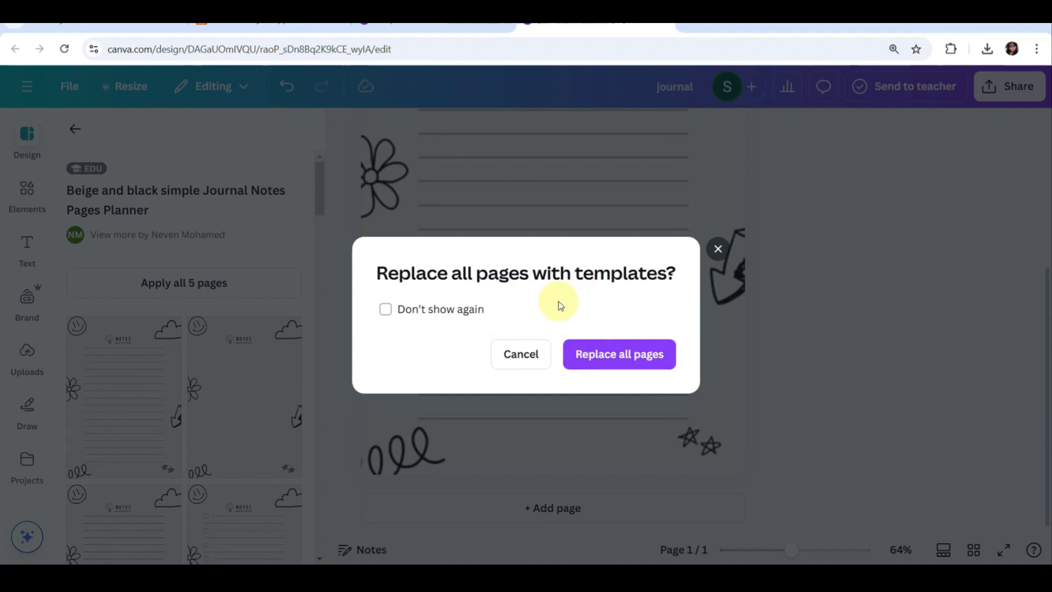
left_click(461, 318)
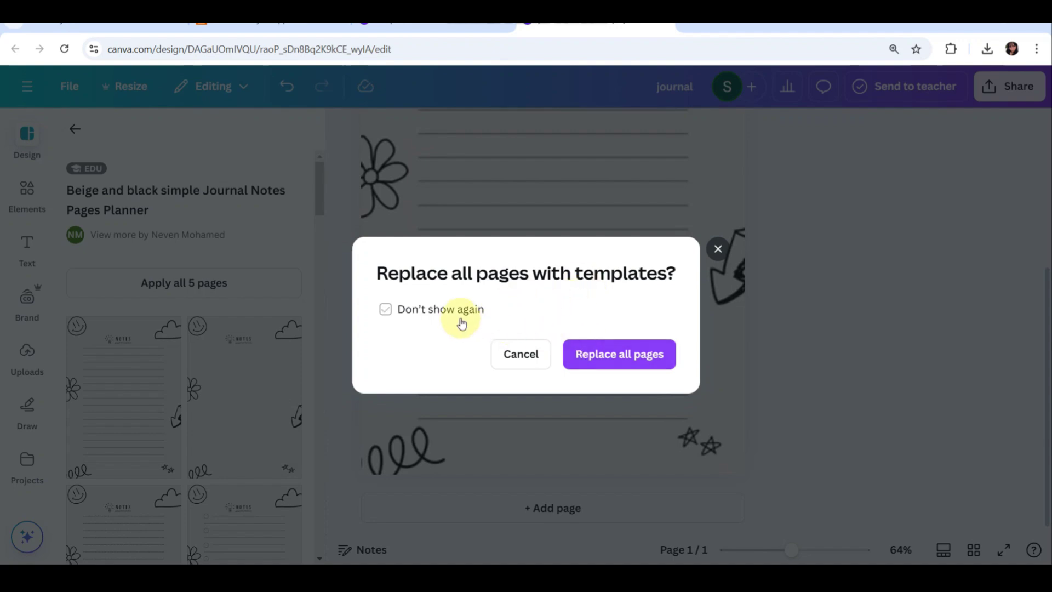
left_click(534, 356)
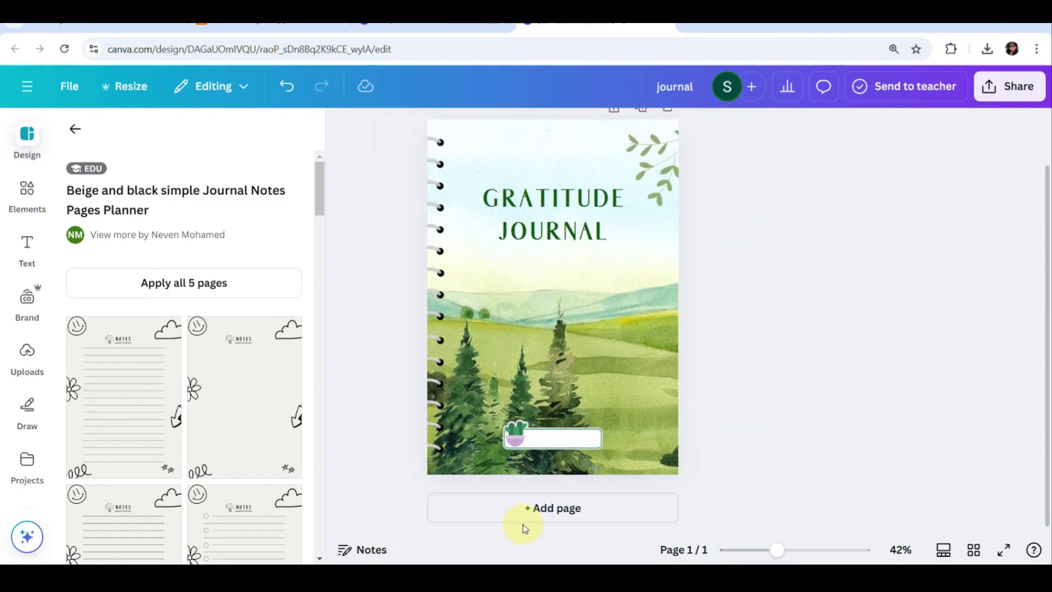
- Add a blank second page, undoing the accidental replacement of the cover by all five templates
left_click(524, 515)
left_click(239, 283)
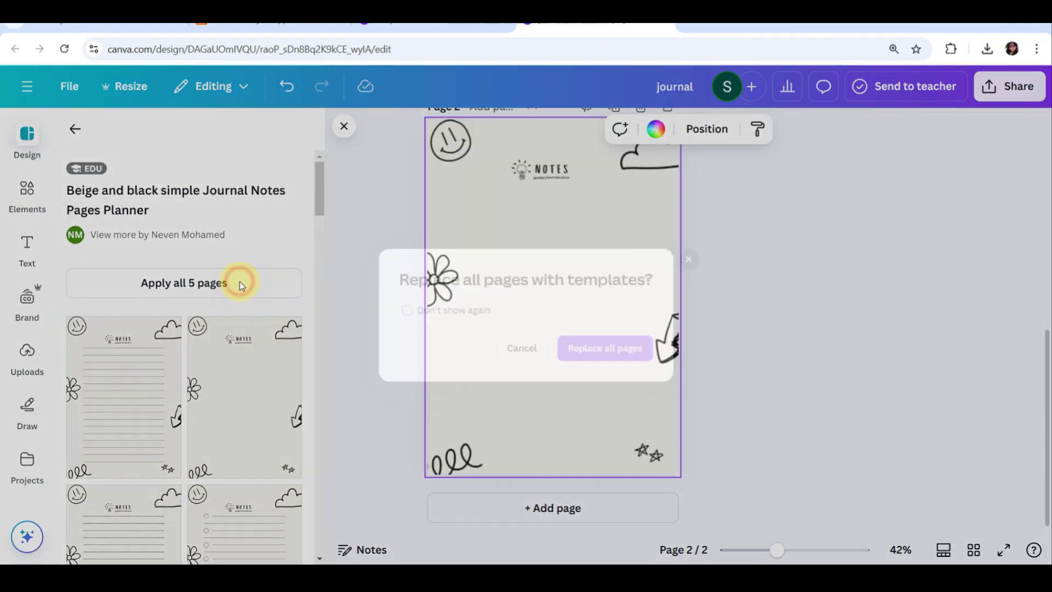
left_click(627, 352)
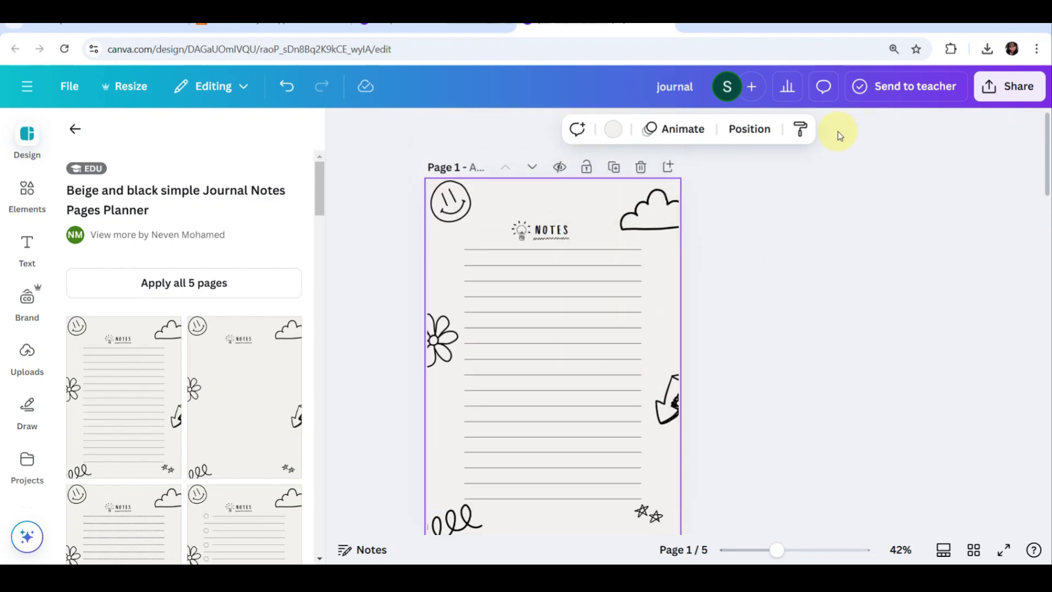
left_click(285, 86)
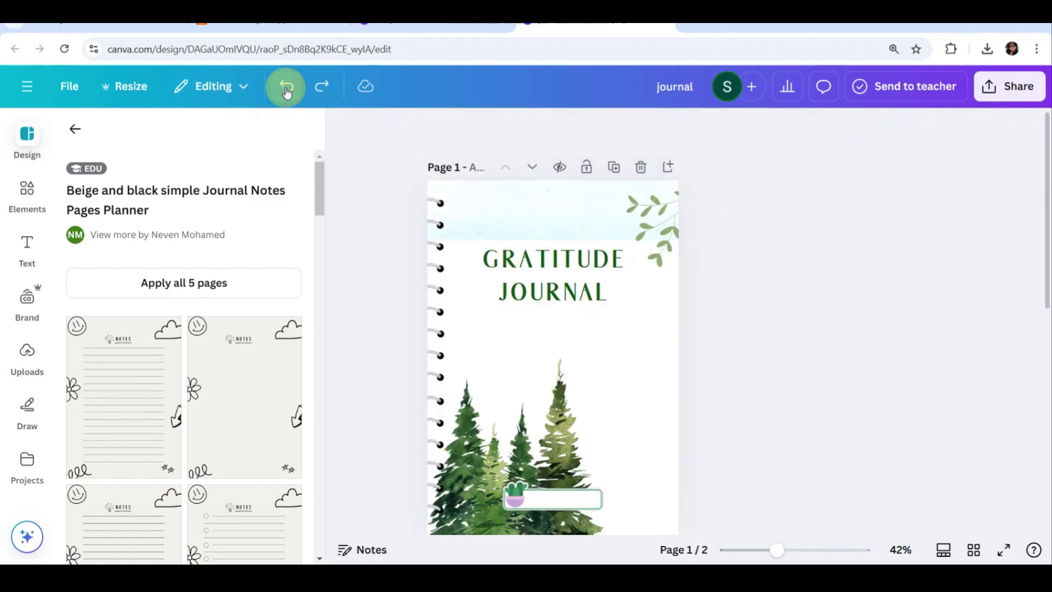
left_click(518, 362)
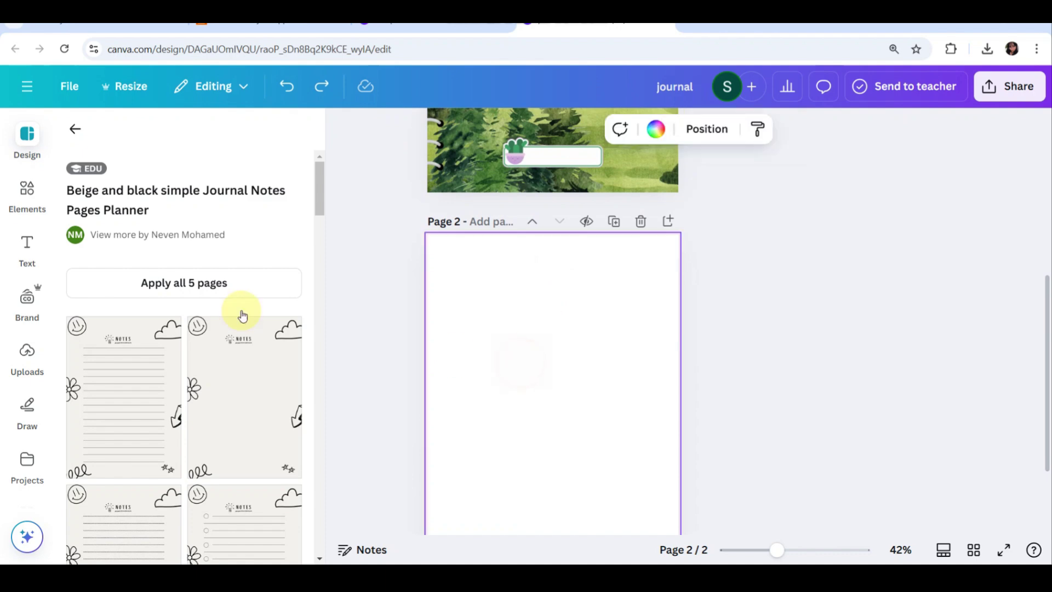
left_click(181, 296)
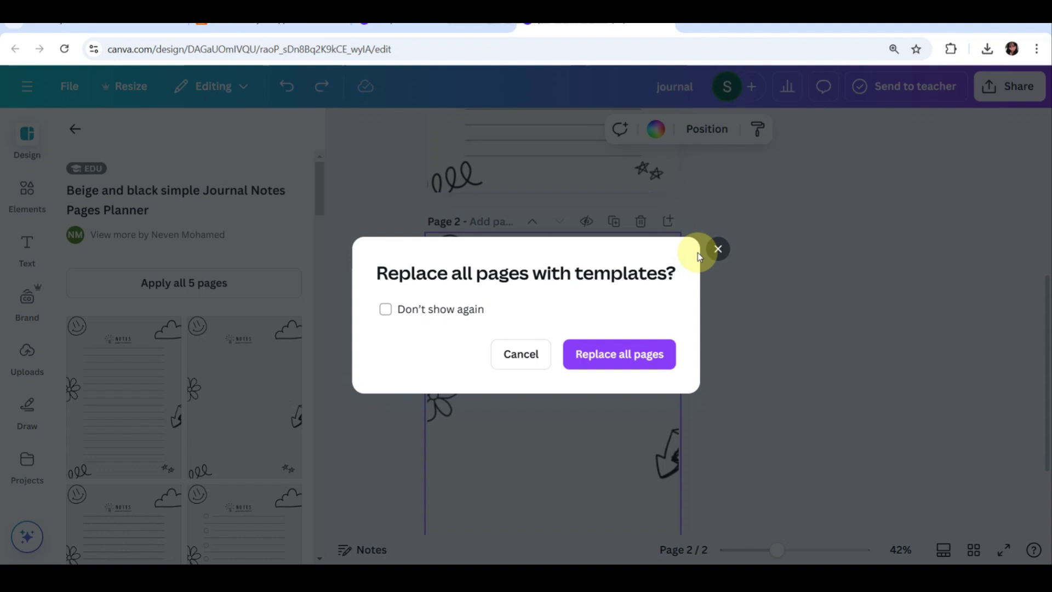
left_click(715, 251)
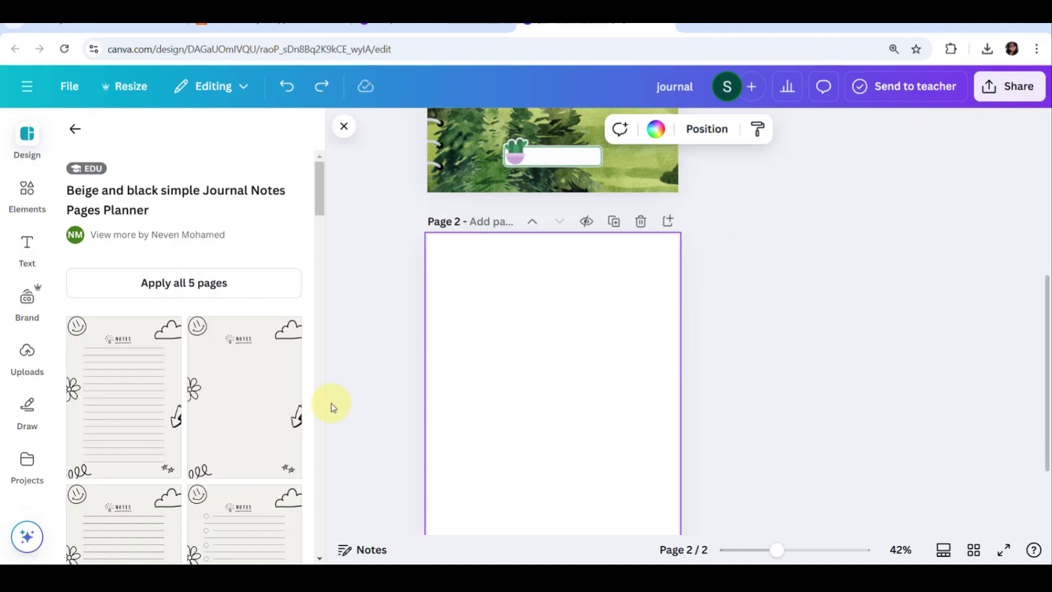
- Fill pages 2–4 with the lined, plain doodle and dashed-line Notes templates
left_click(121, 393)
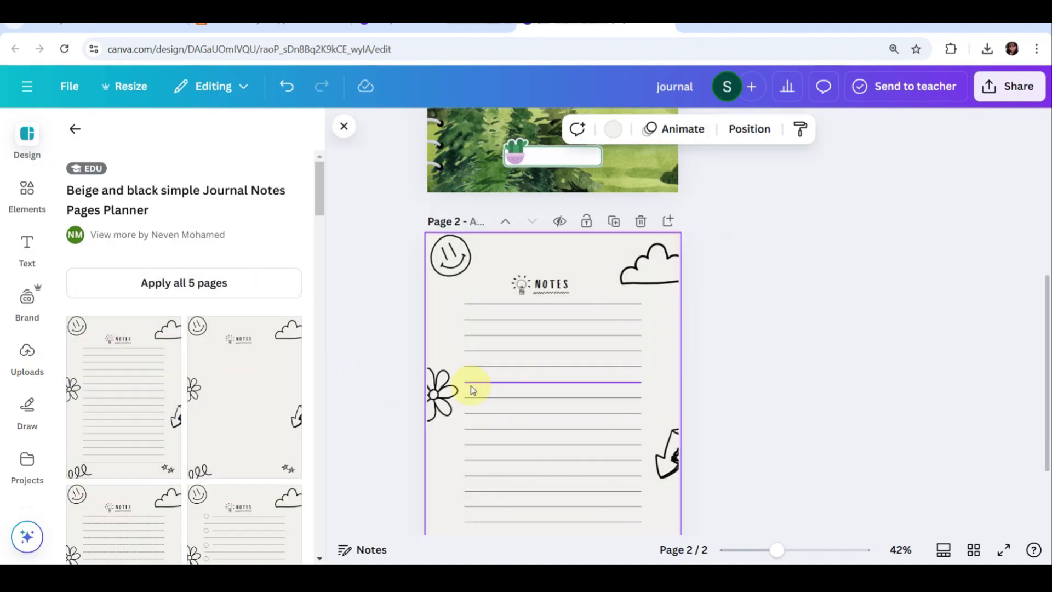
scroll(470, 388, "down", 3)
left_click(551, 518)
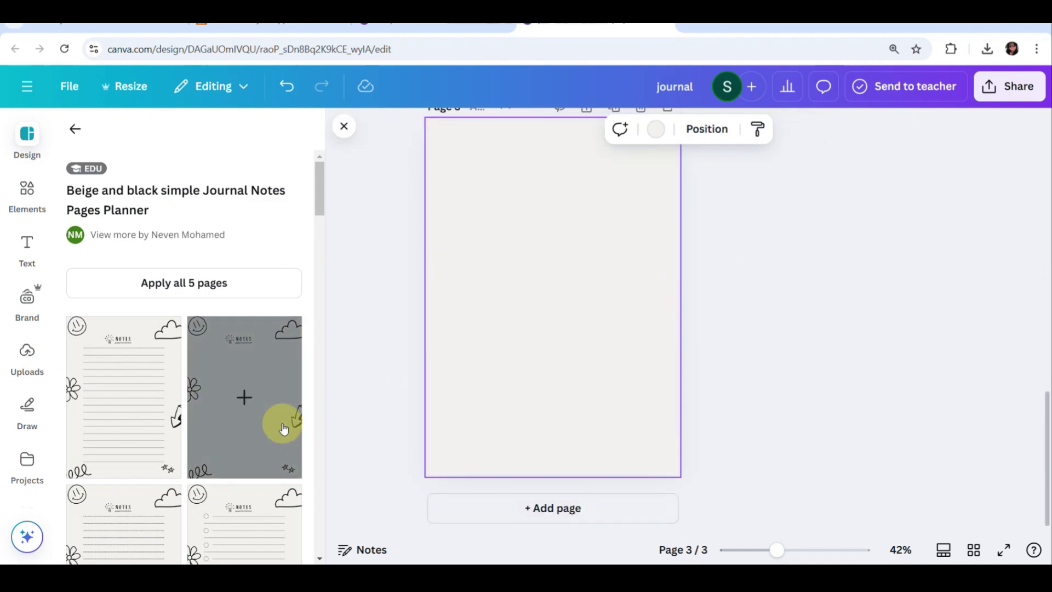
left_click(242, 394)
left_click(430, 504)
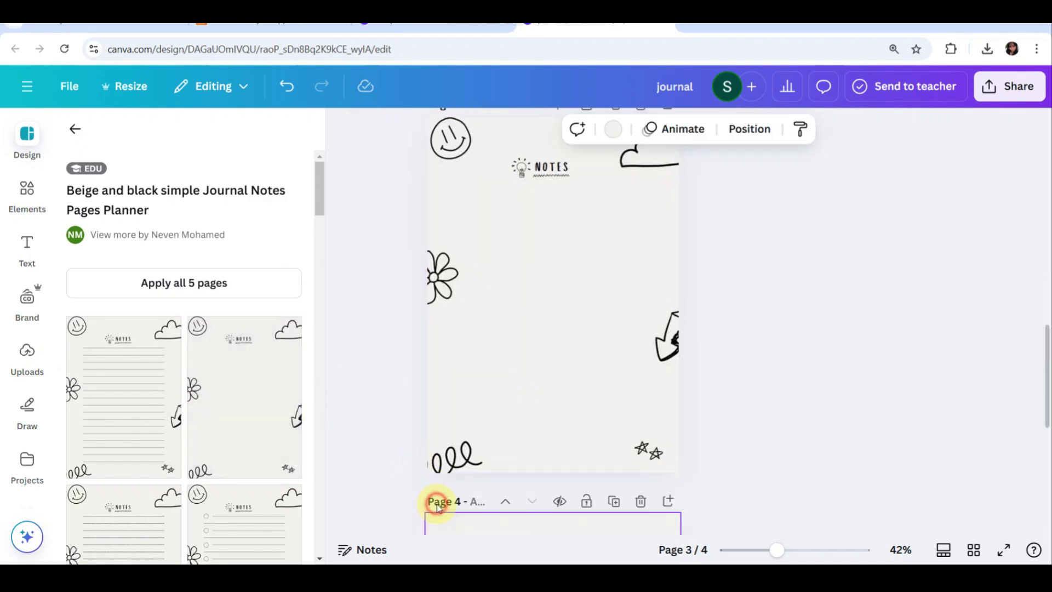
scroll(159, 460, "down", 3)
left_click(121, 419)
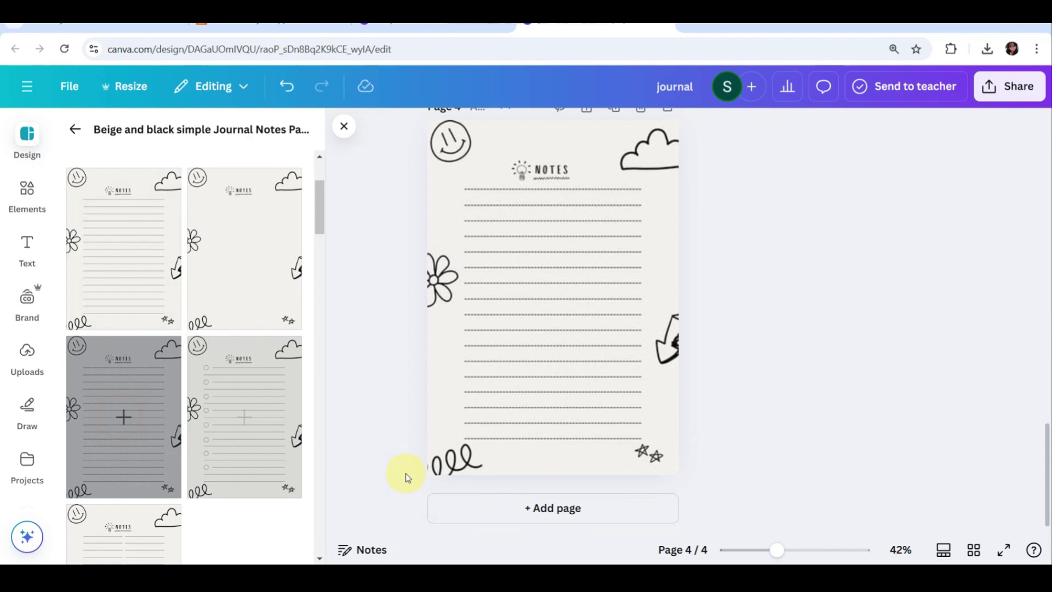
- Add pages 5 and 6 with the checklist and two-column Notes templates, then select the first Notes page
left_click(496, 518)
left_click(247, 418)
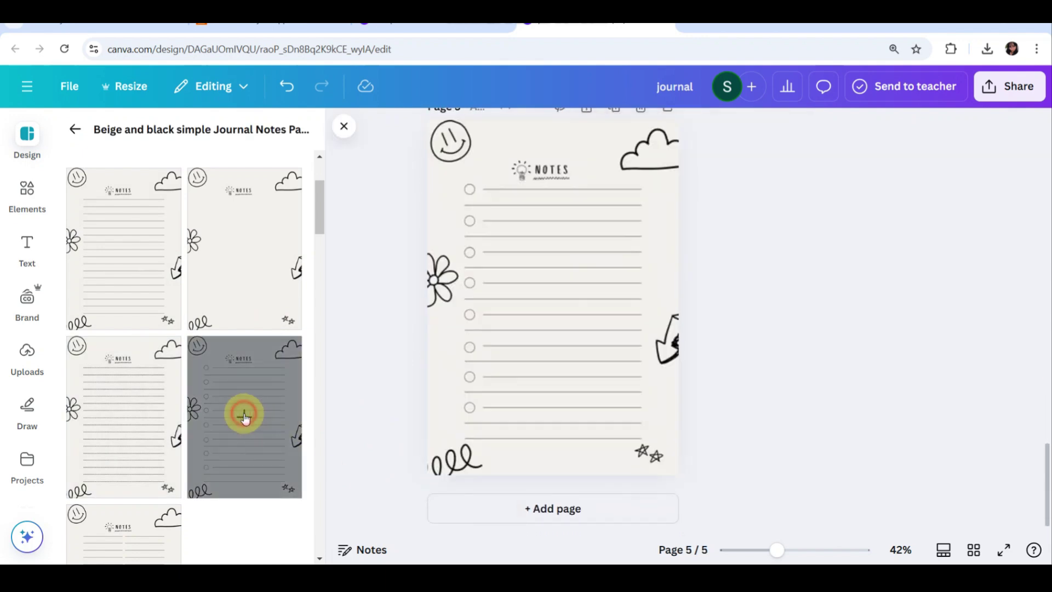
left_click(495, 512)
scroll(211, 500, "down", 3)
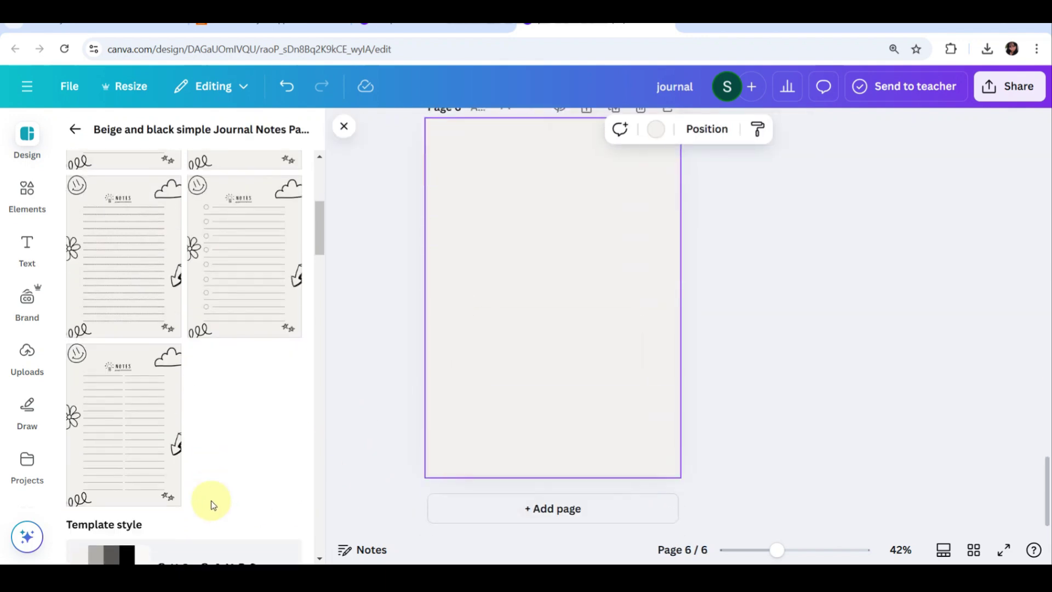
left_click(122, 422)
left_click(659, 270)
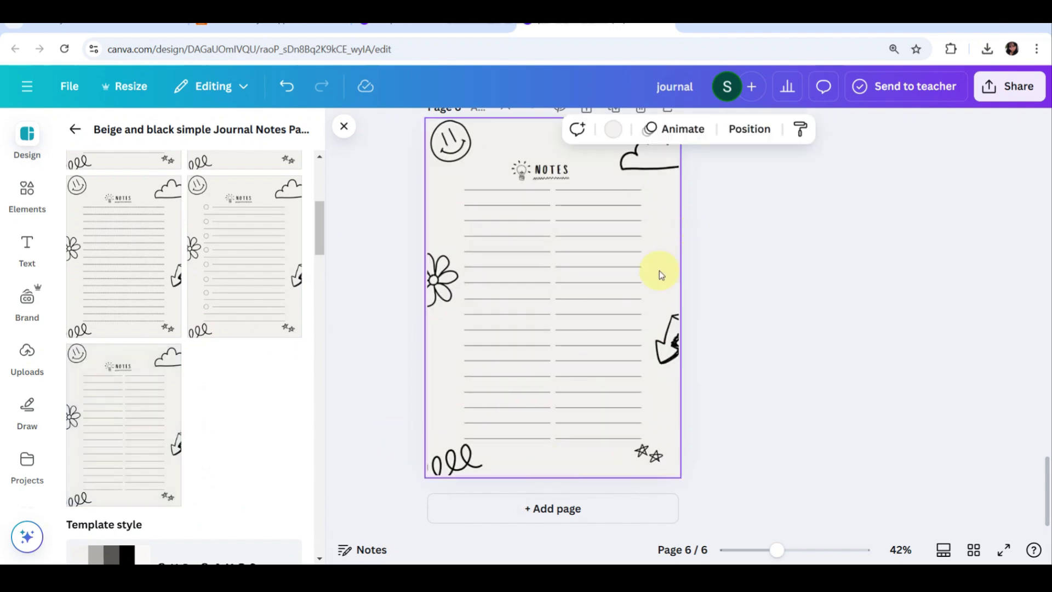
left_click(834, 254)
scroll(835, 258, "up", 10)
scroll(836, 259, "up", 15)
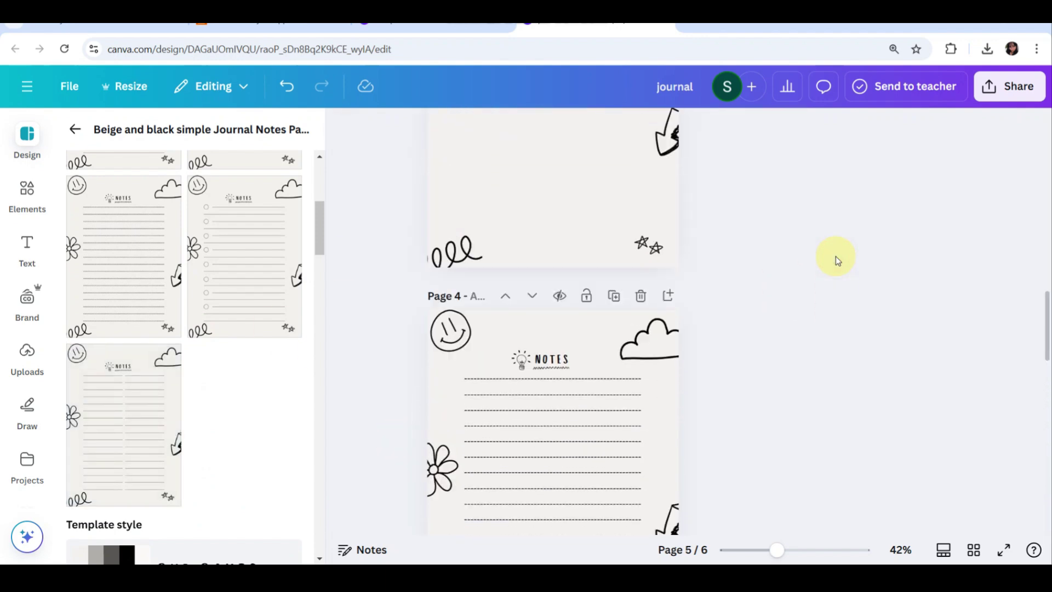
scroll(836, 260, "down", 5)
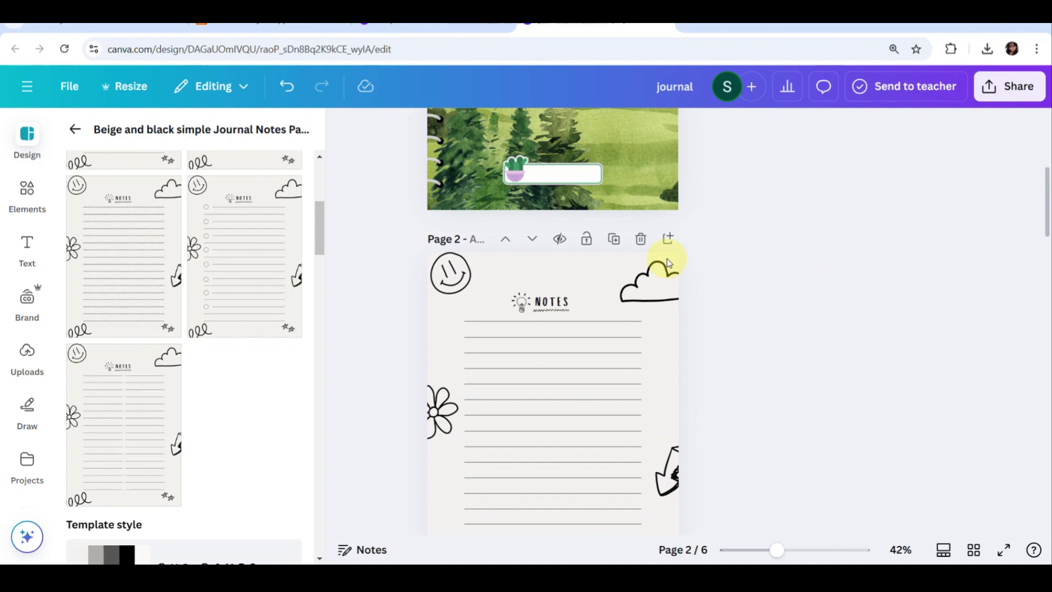
left_click(589, 258)
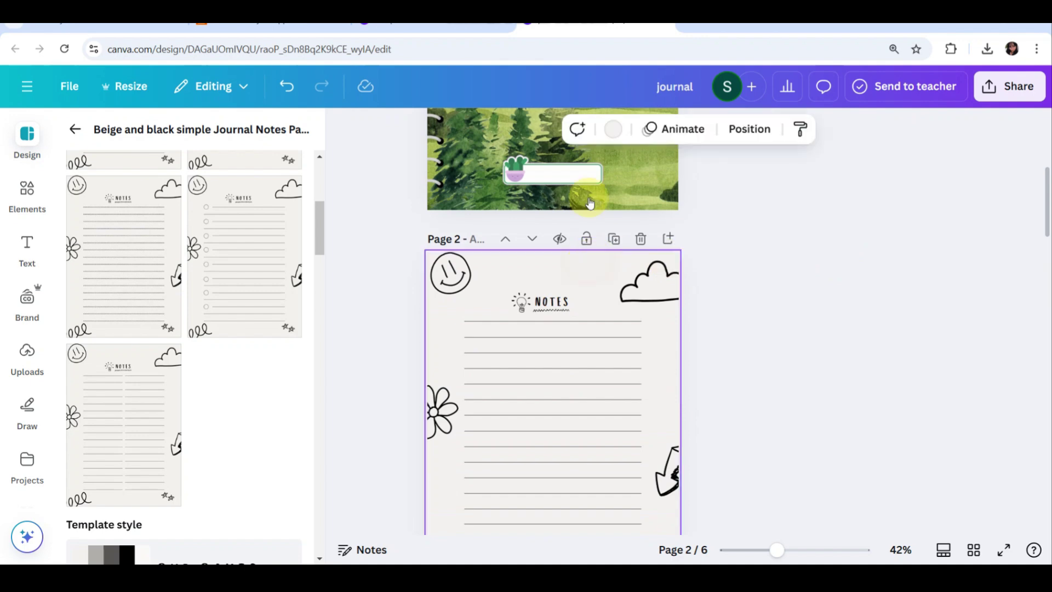
- Give page 2 a pale green background from the photo colors
left_click(615, 129)
left_click(170, 415)
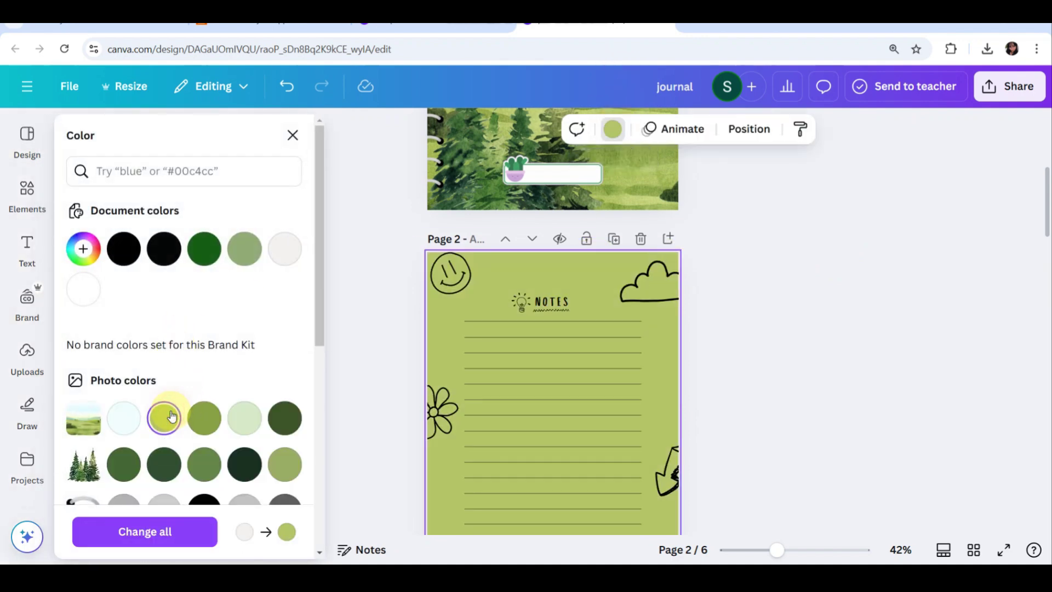
left_click(279, 464)
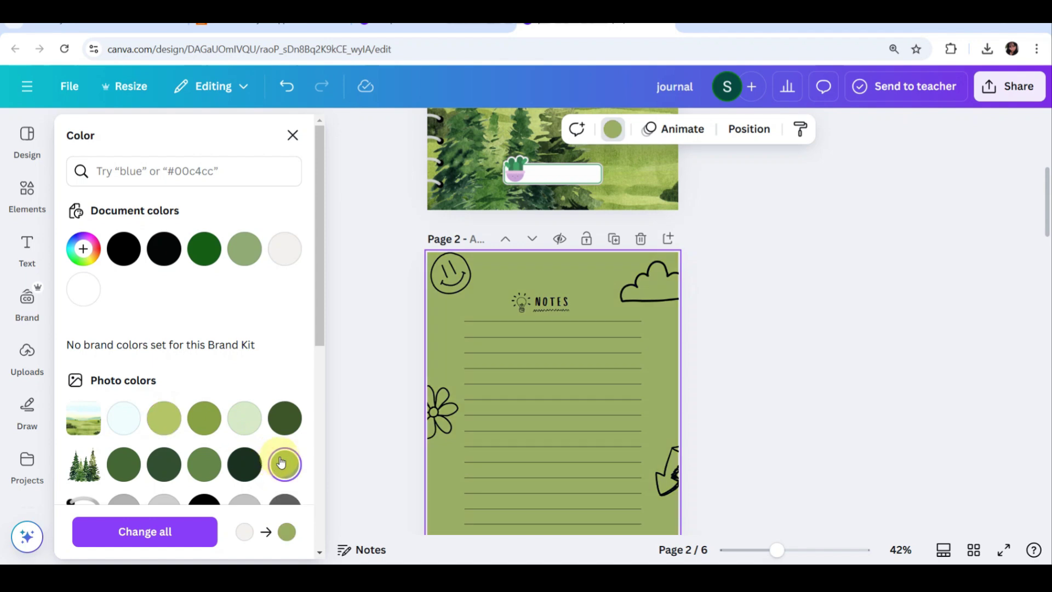
scroll(268, 462, "down", 2)
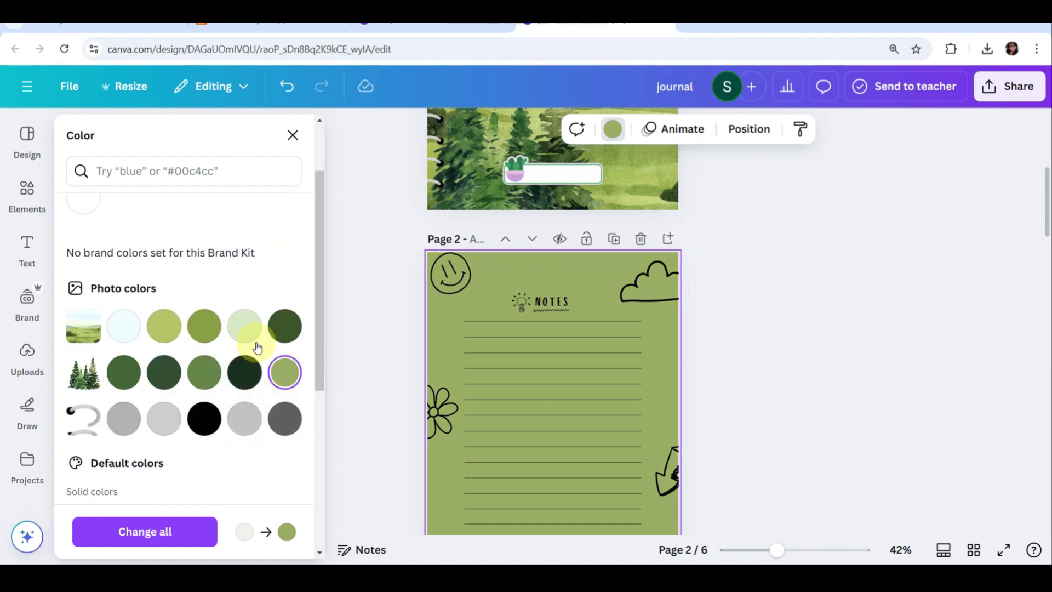
left_click(246, 336)
scroll(534, 376, "down", 6)
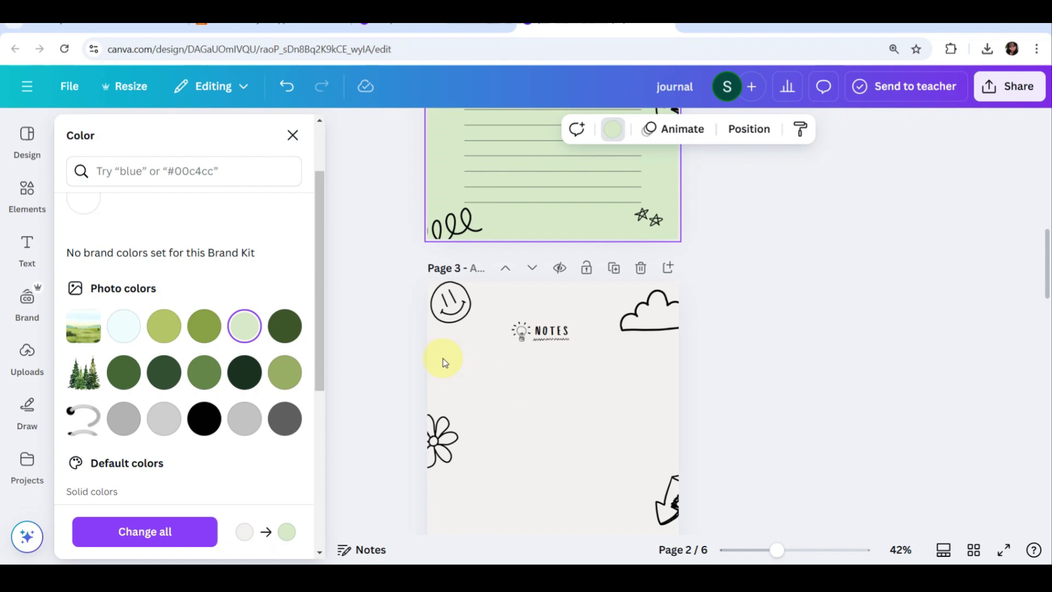
- Make page 3's background yellow-green and page 4's background green
left_click(443, 357)
left_click(300, 327)
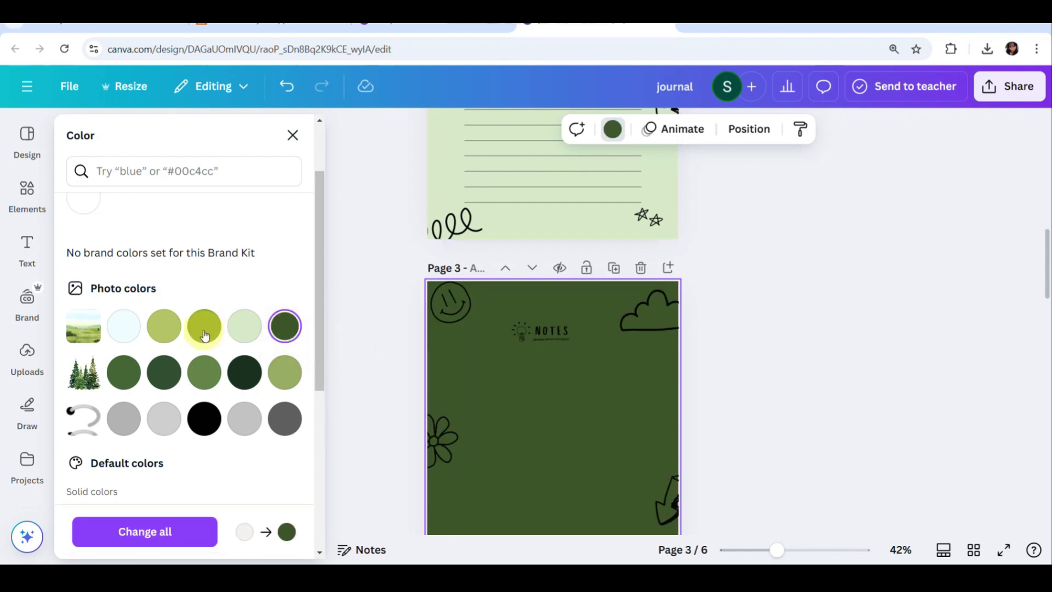
left_click(126, 328)
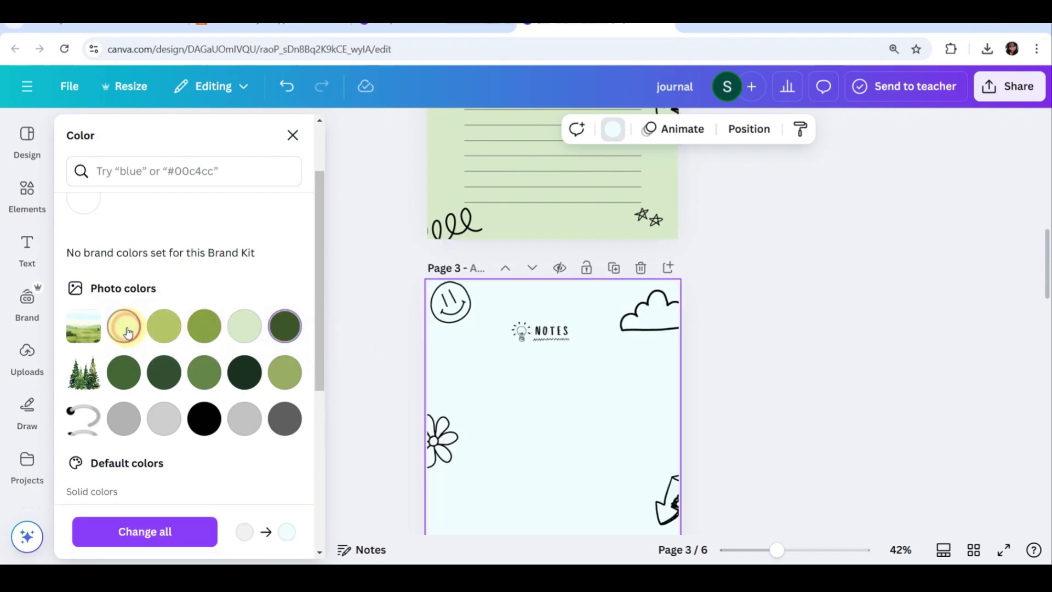
left_click(157, 333)
scroll(540, 329, "down", 5)
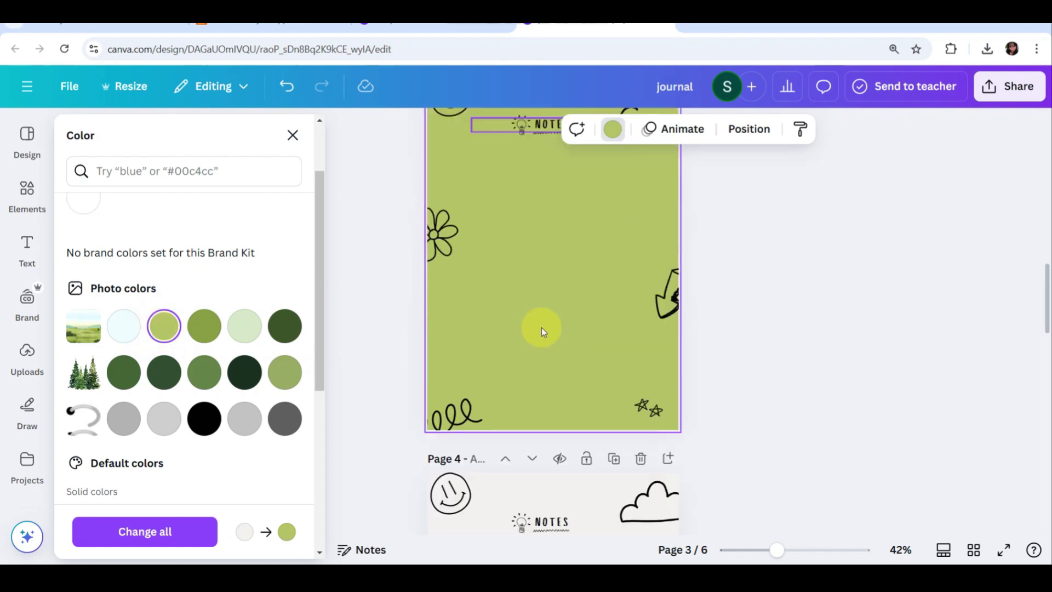
left_click(490, 366)
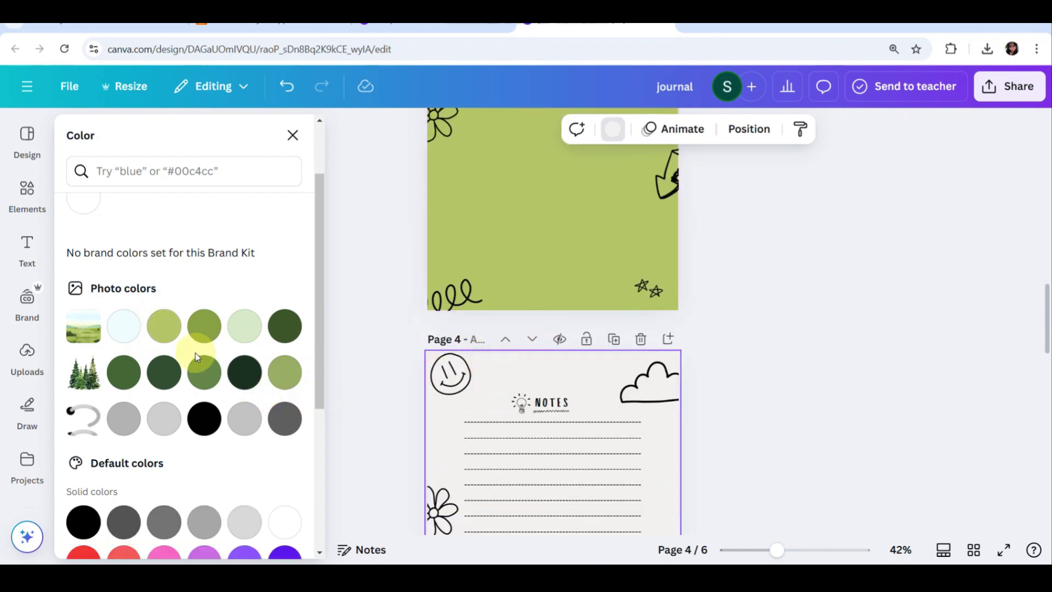
left_click(202, 373)
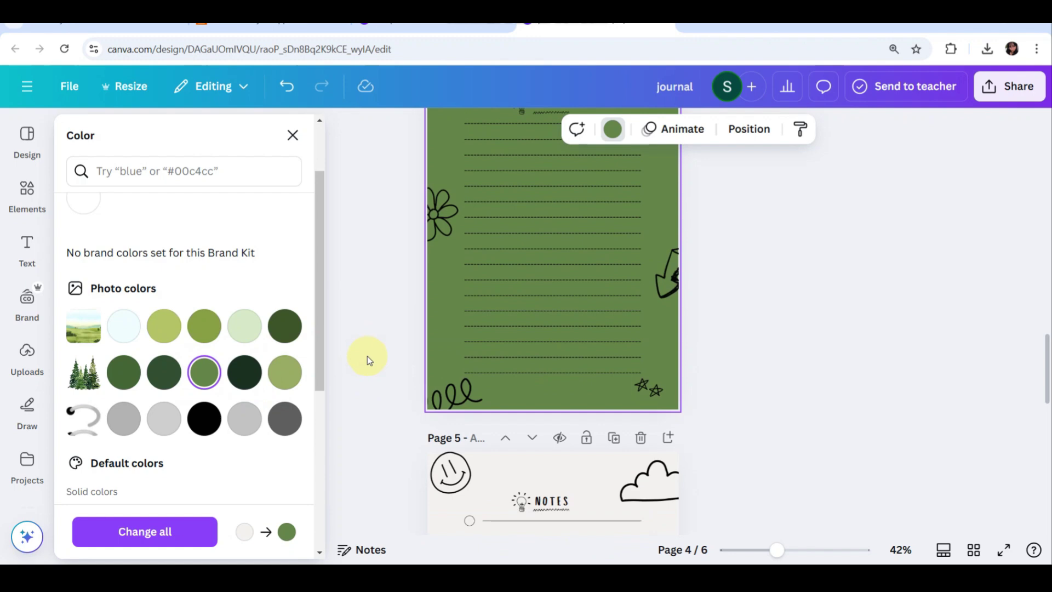
scroll(480, 405, "down", 5)
- Make page 5's background light green and page 6's background olive green
left_click(439, 408)
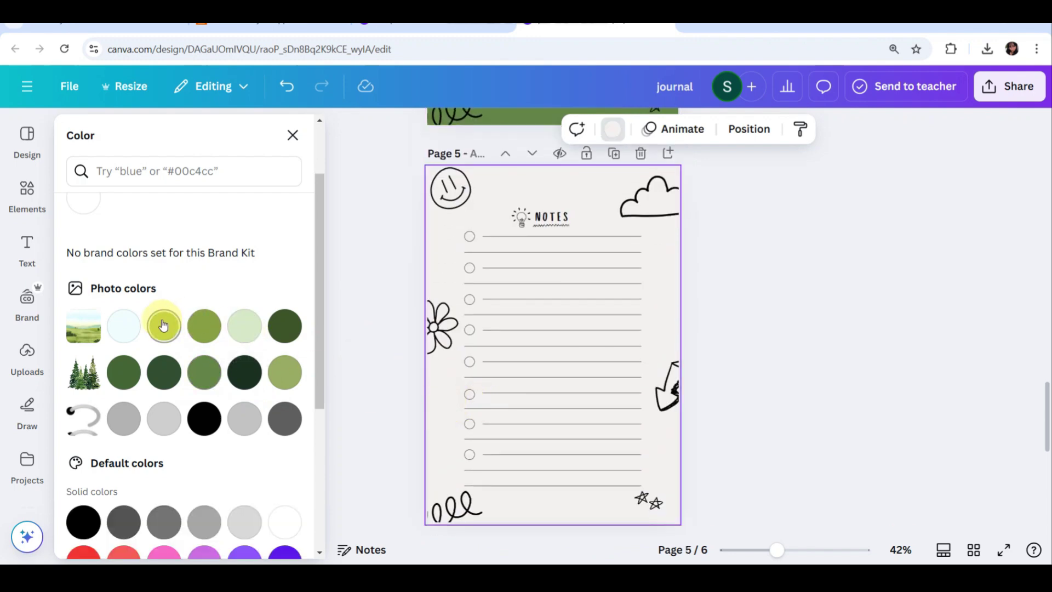
left_click(243, 431)
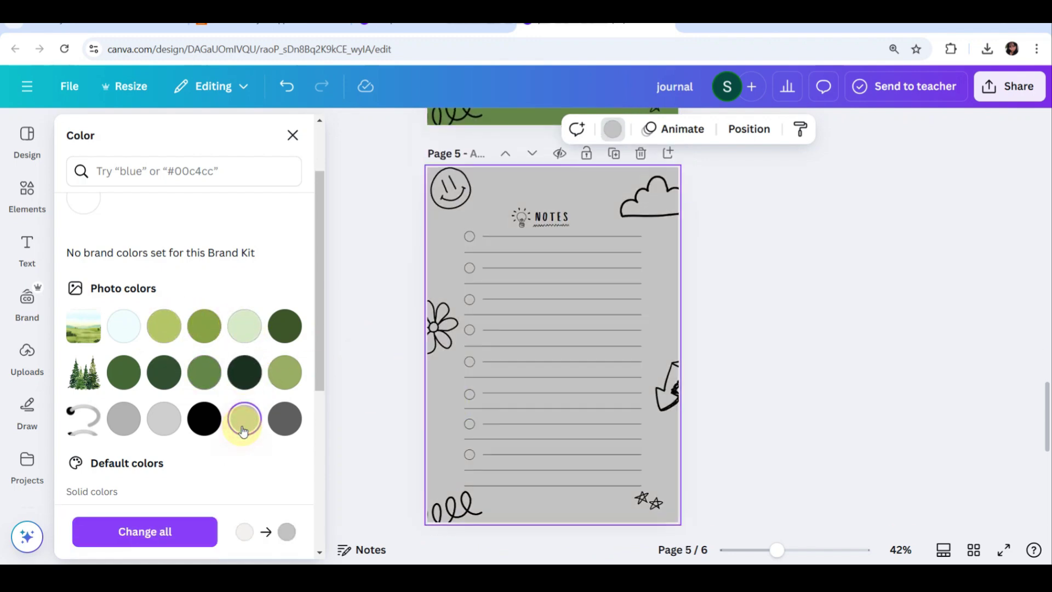
left_click(244, 324)
scroll(379, 366, "down", 2)
scroll(379, 366, "down", 5)
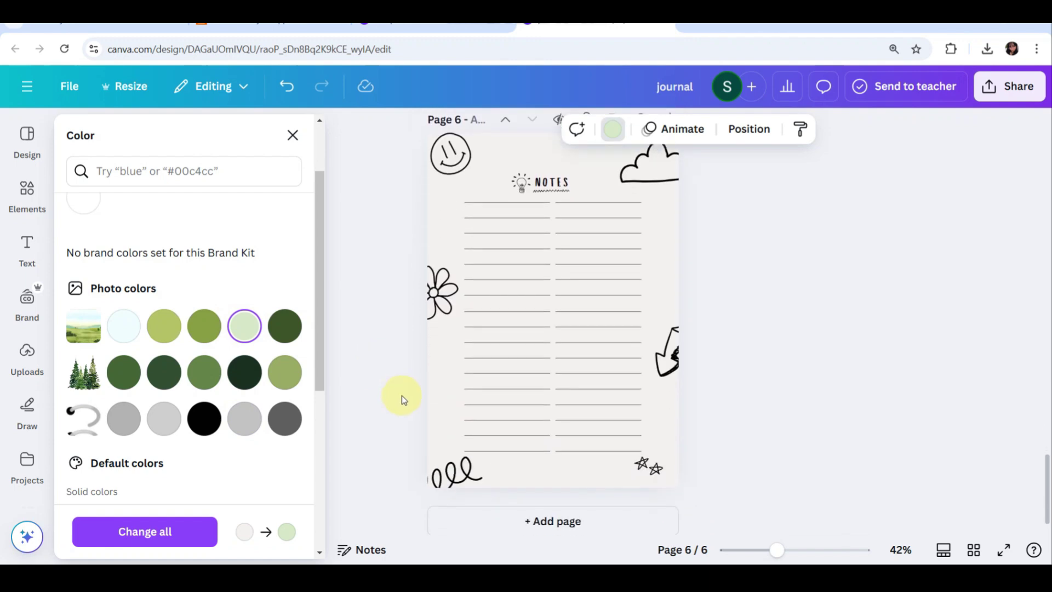
left_click(439, 396)
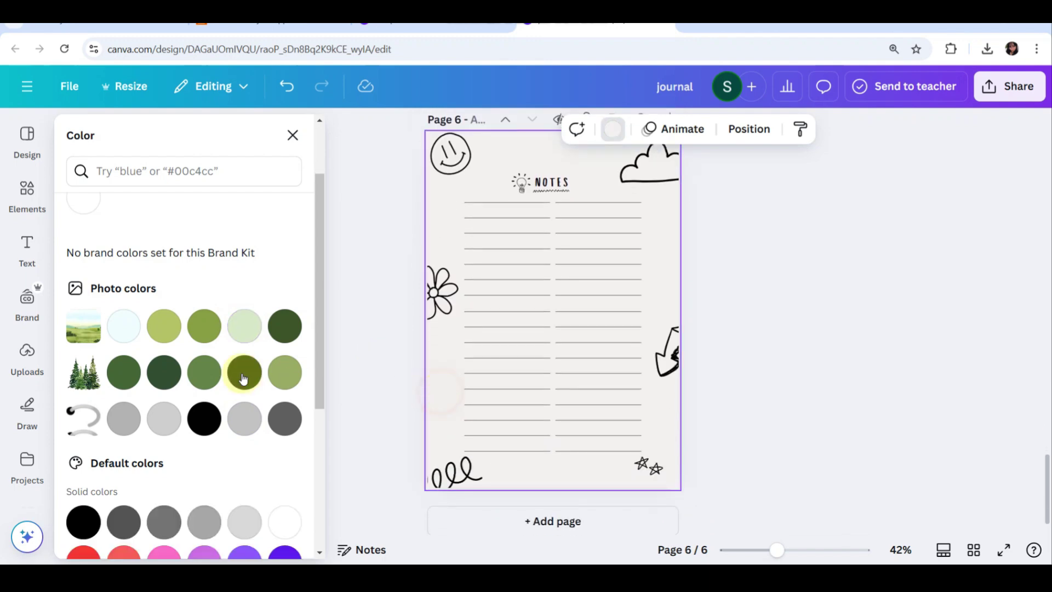
left_click(282, 372)
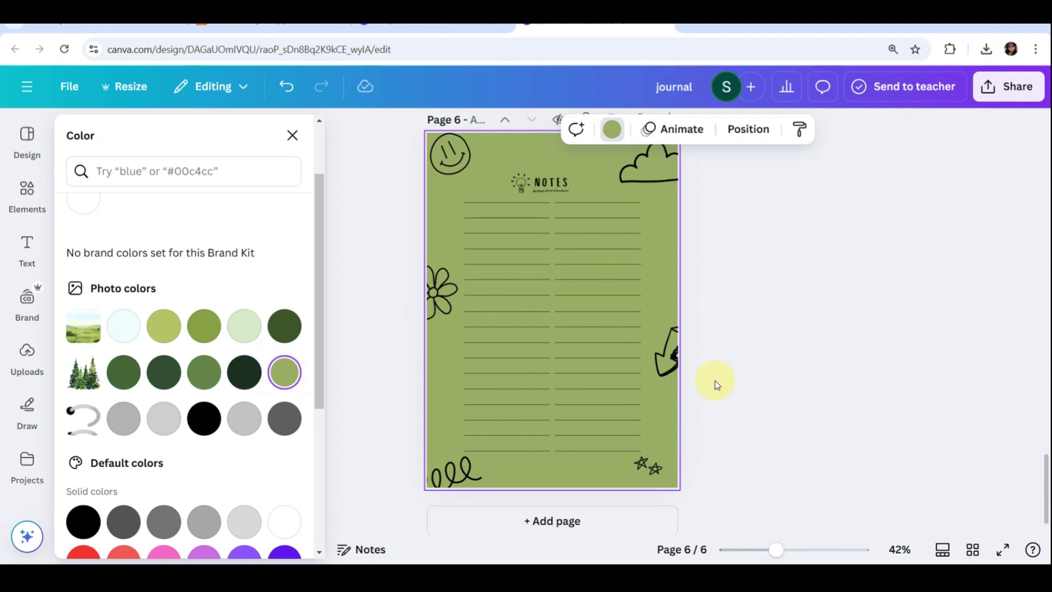
scroll(708, 303, "down", 1)
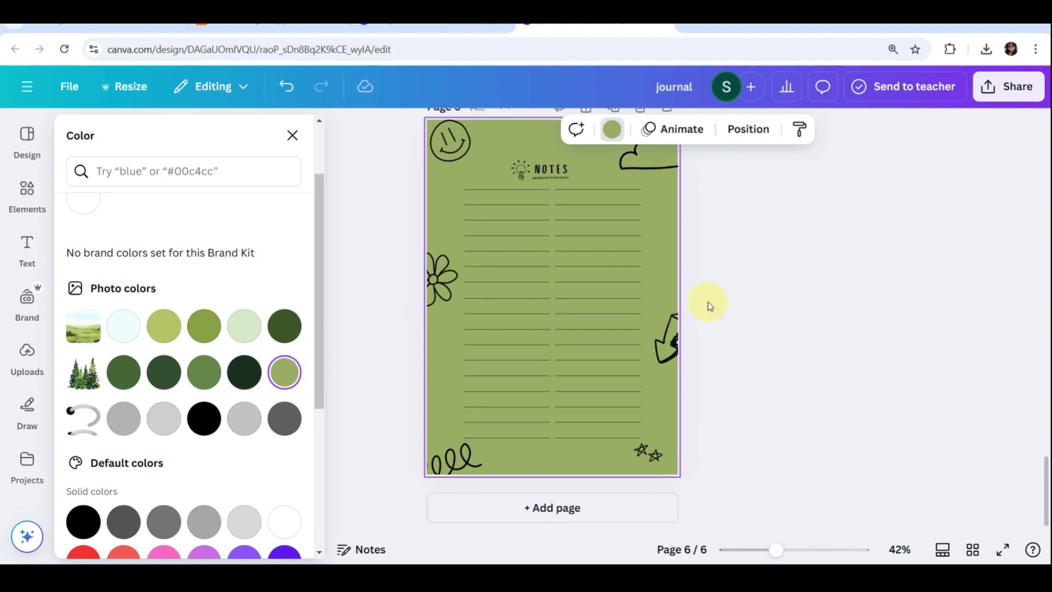
scroll(708, 301, "up", 20)
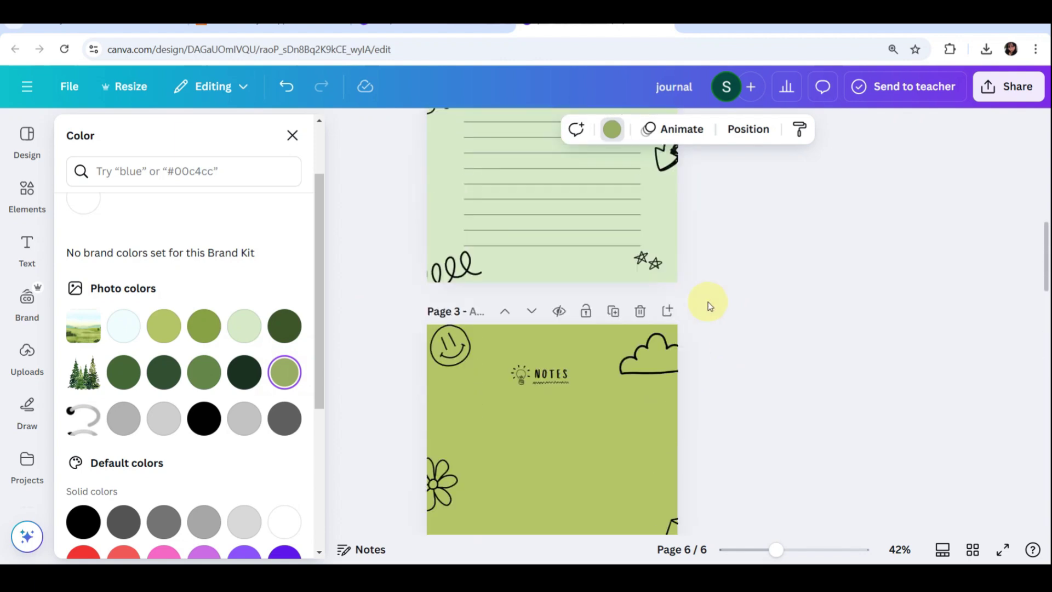
scroll(707, 302, "up", 15)
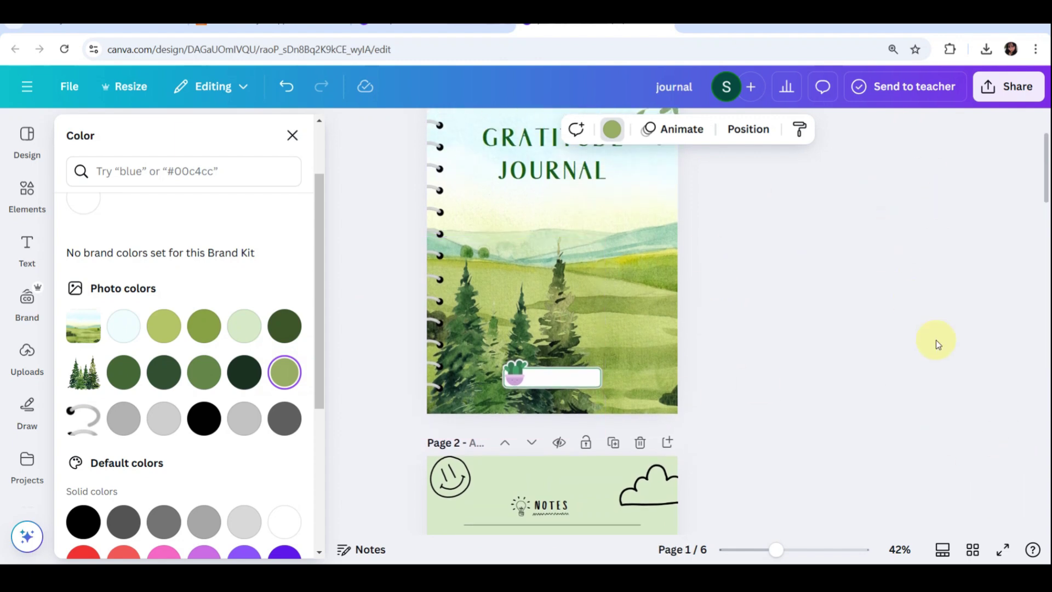
left_click(972, 550)
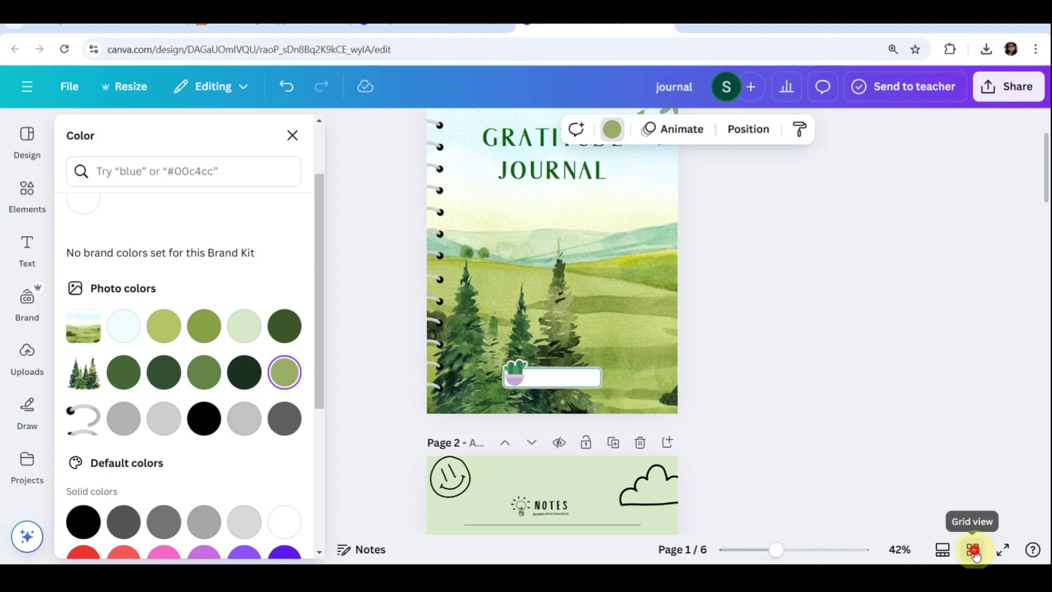
- Deselect page 6, close the Design templates panel and switch to Grid view
left_click(943, 550)
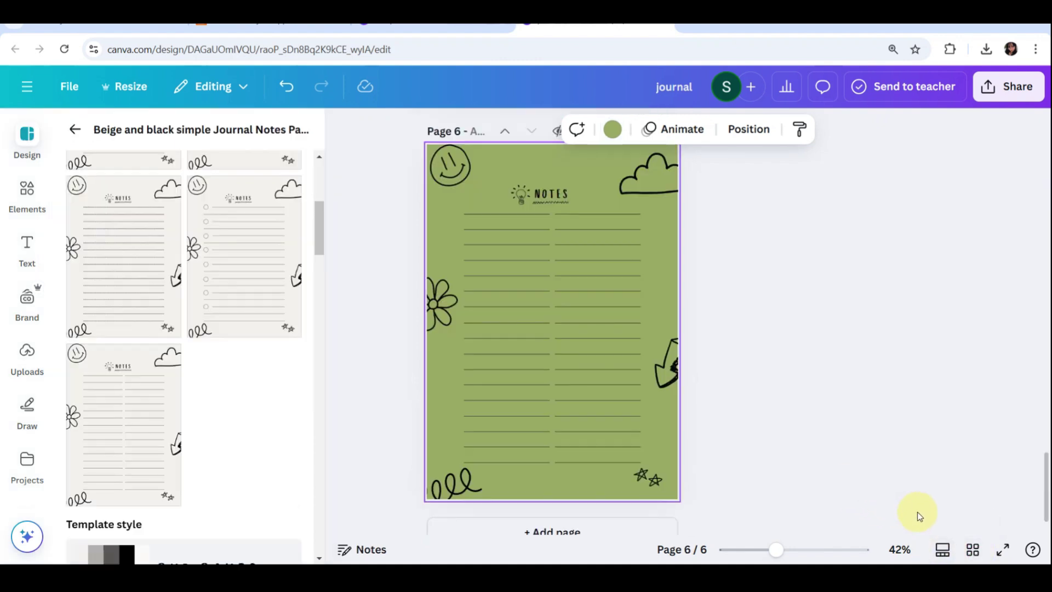
left_click(351, 195)
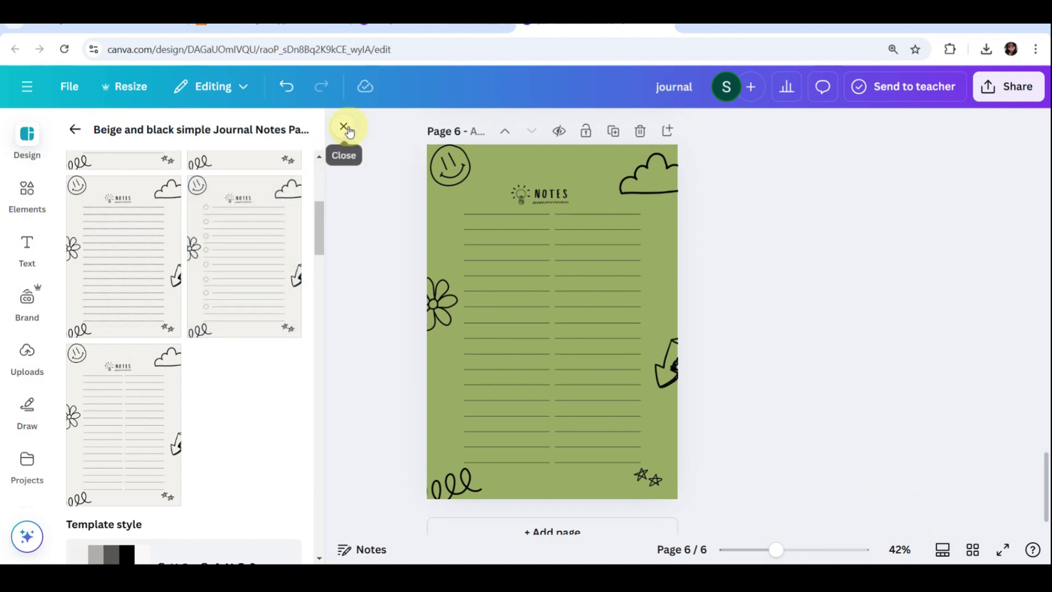
left_click(345, 127)
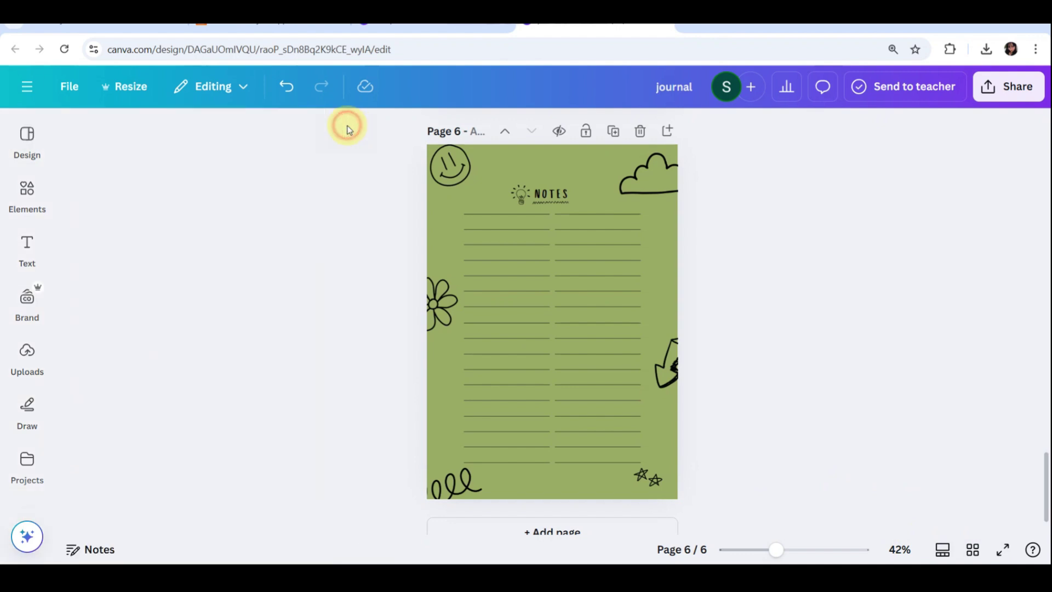
left_click(973, 552)
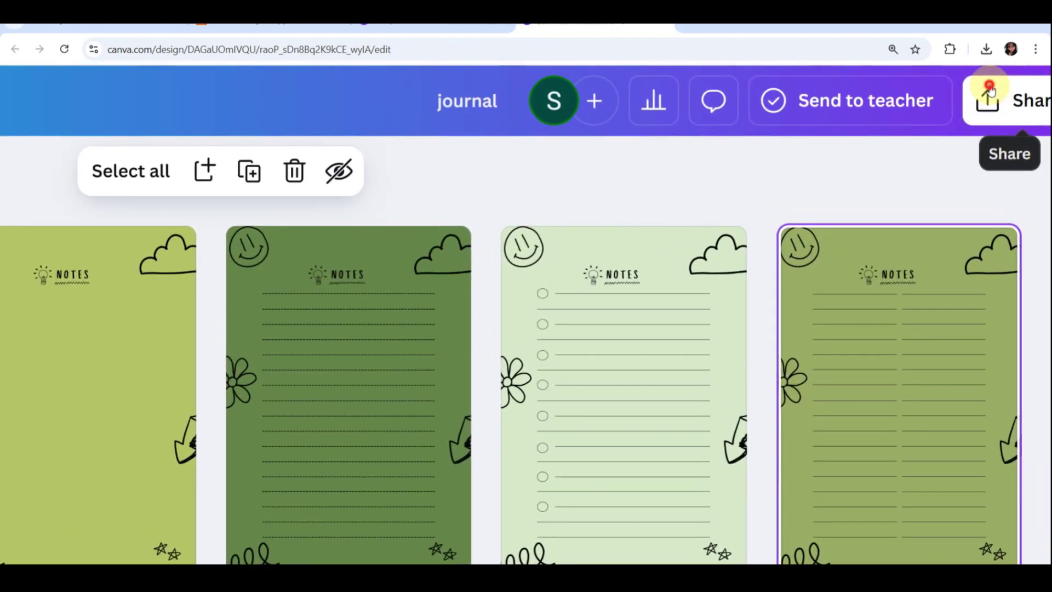
left_click(989, 87)
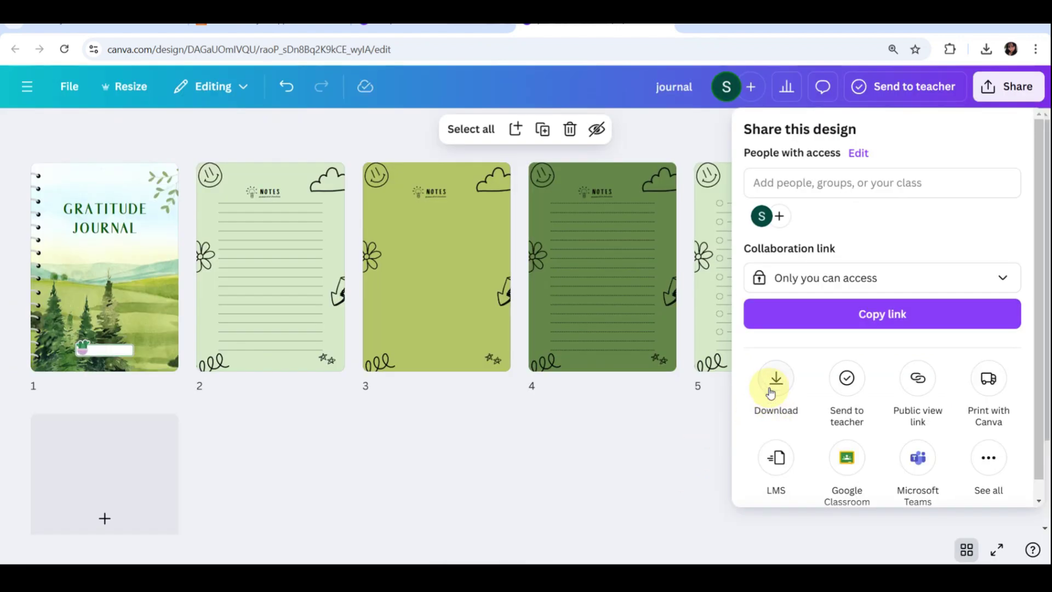
left_click(774, 383)
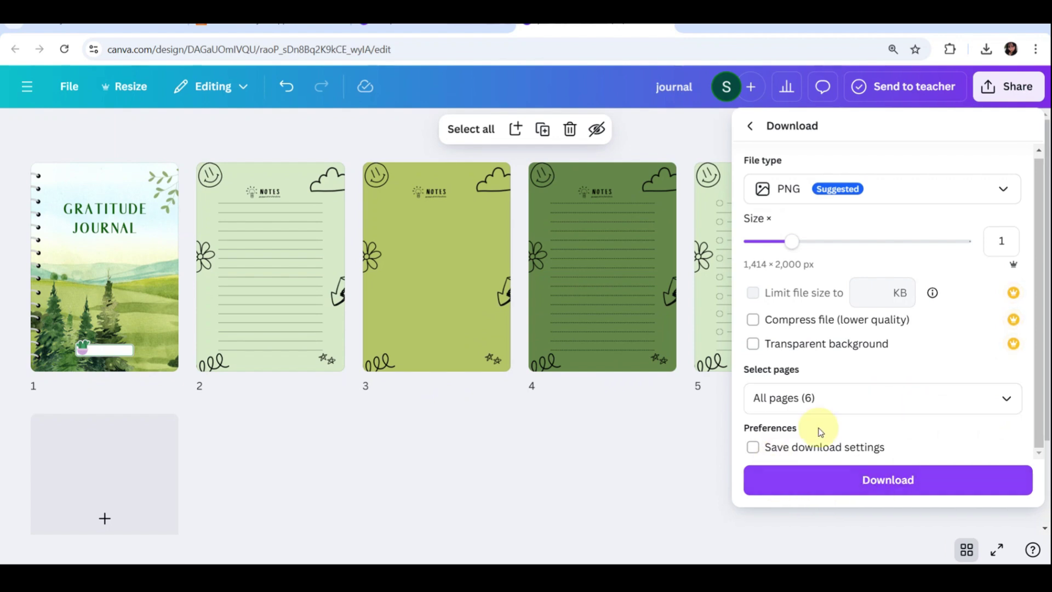
left_click(656, 452)
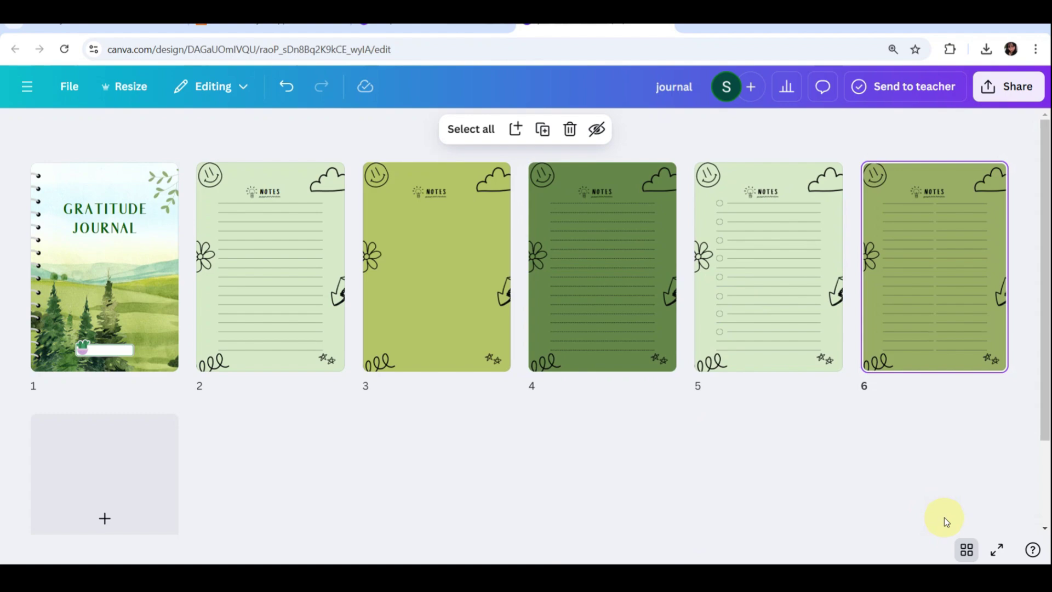
left_click(996, 549)
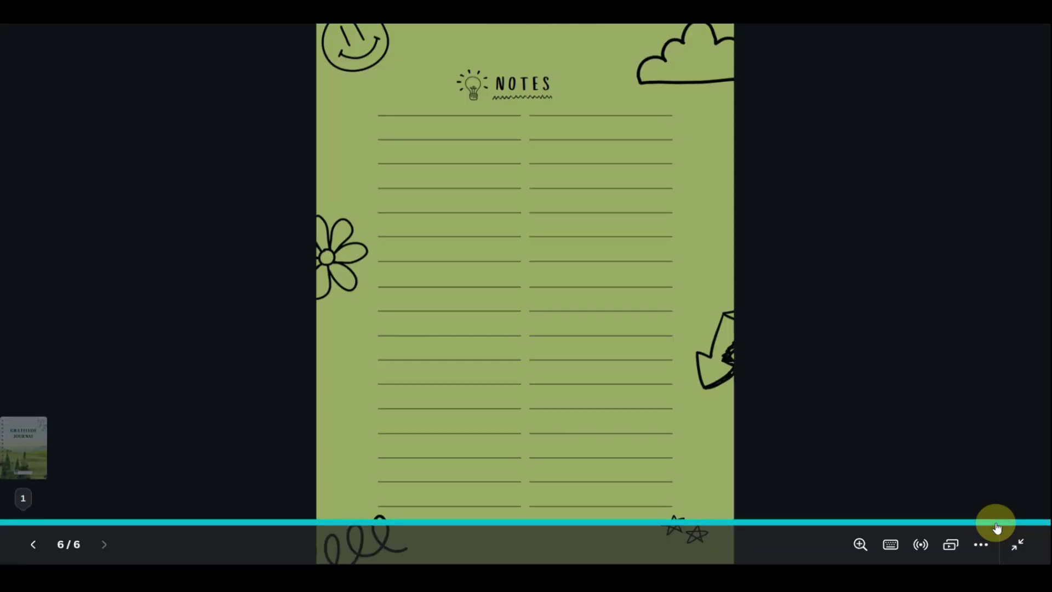
key("Return")
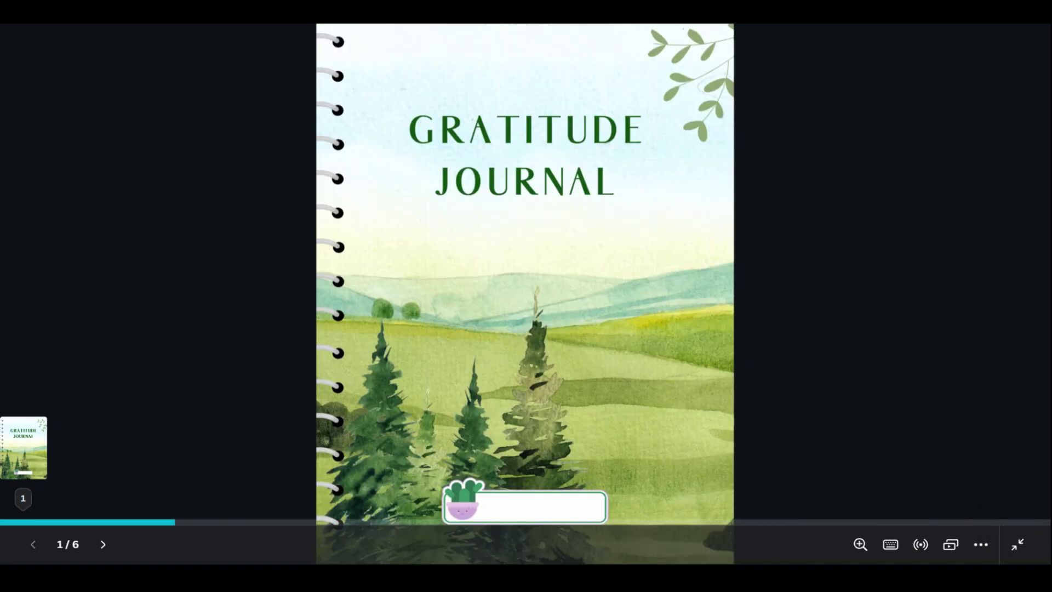
key("Escape")
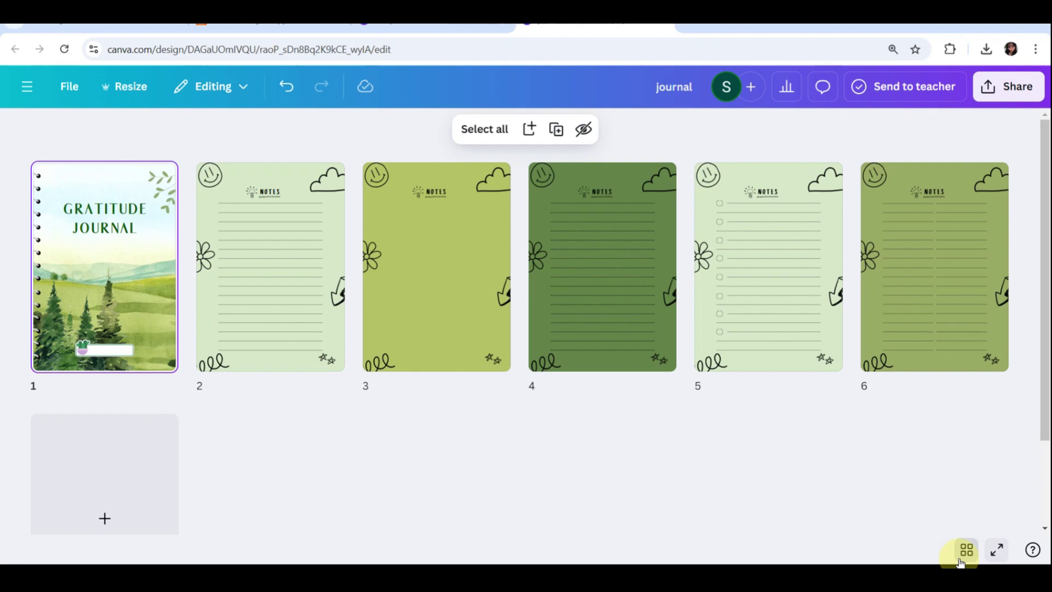